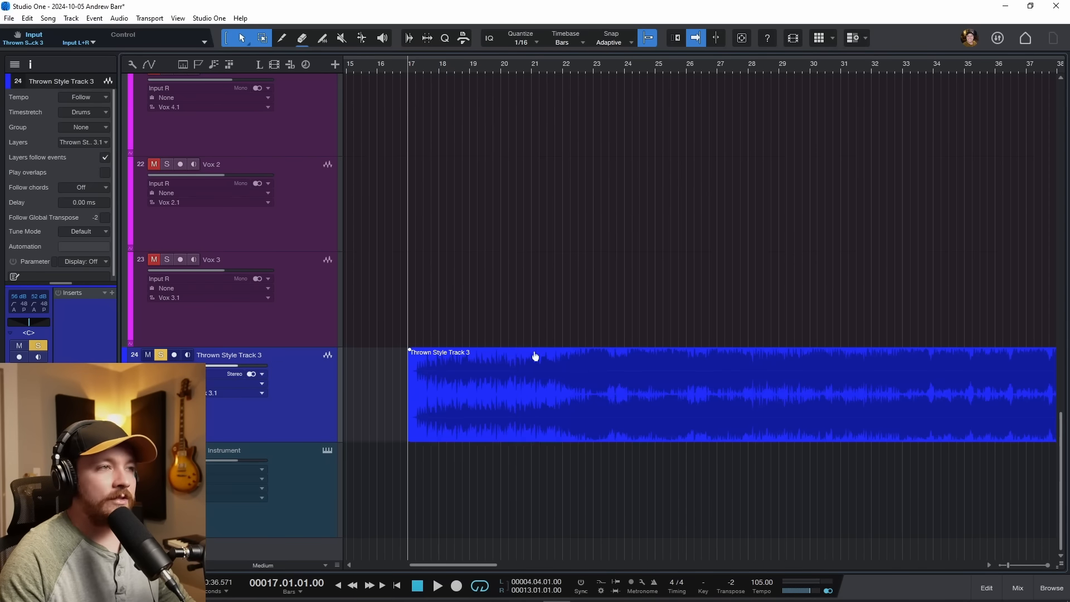
Play back the original Thrown Style Track 3 from bar 17 to hear the full mix, and stop it.
key("space")
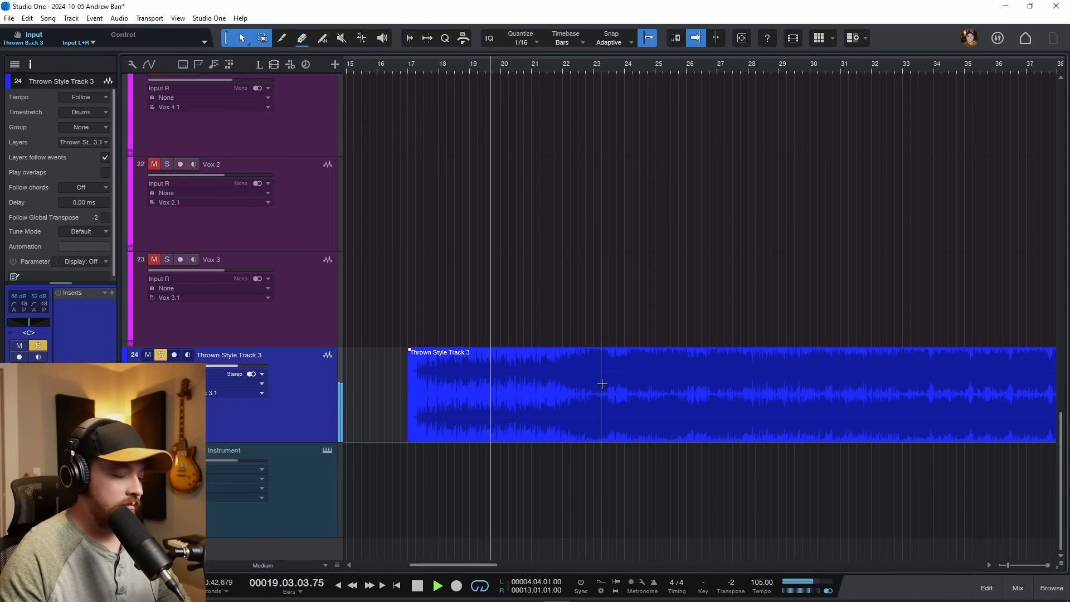
scroll(651, 402, "right", 1)
scroll(651, 403, "right", 1)
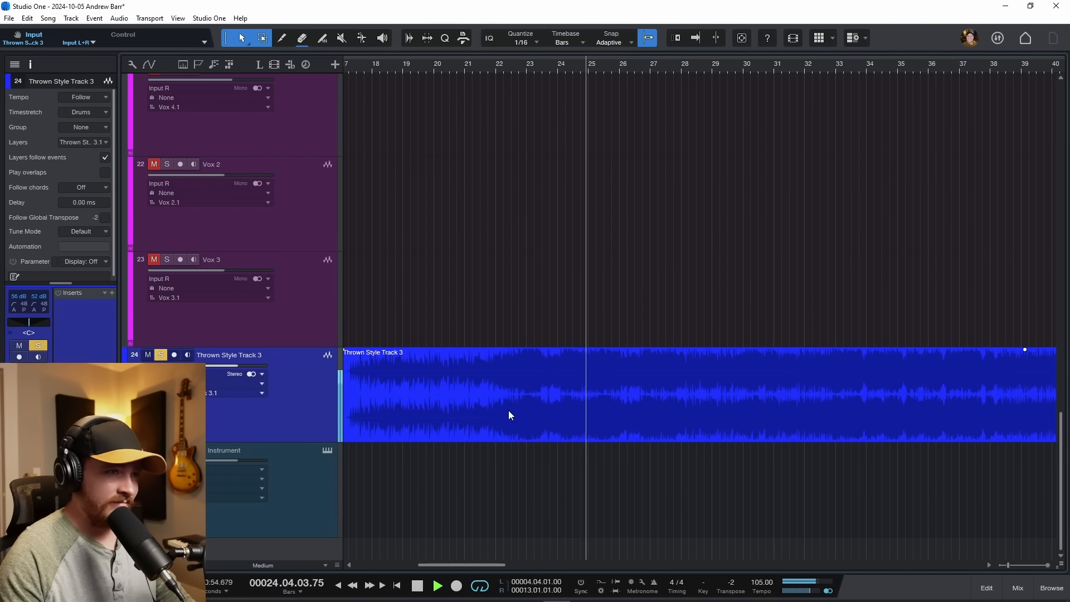
key("f")
key("space")
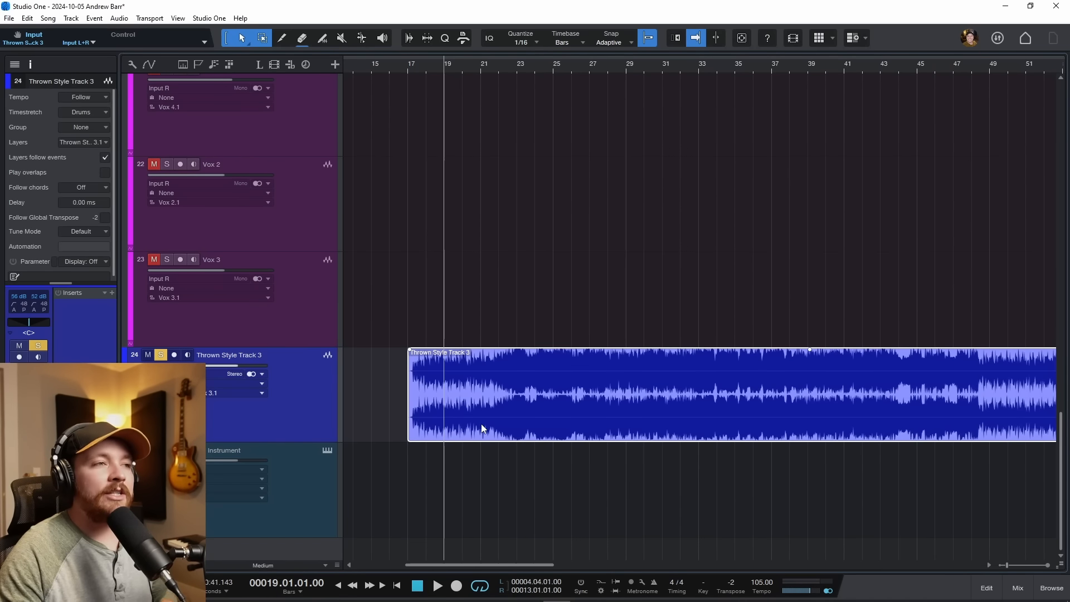
Separate the Thrown Style Track 3 audio event into Vocals, Drums, Bass and Other stems.
right_click(480, 423)
mouse_move(530, 386)
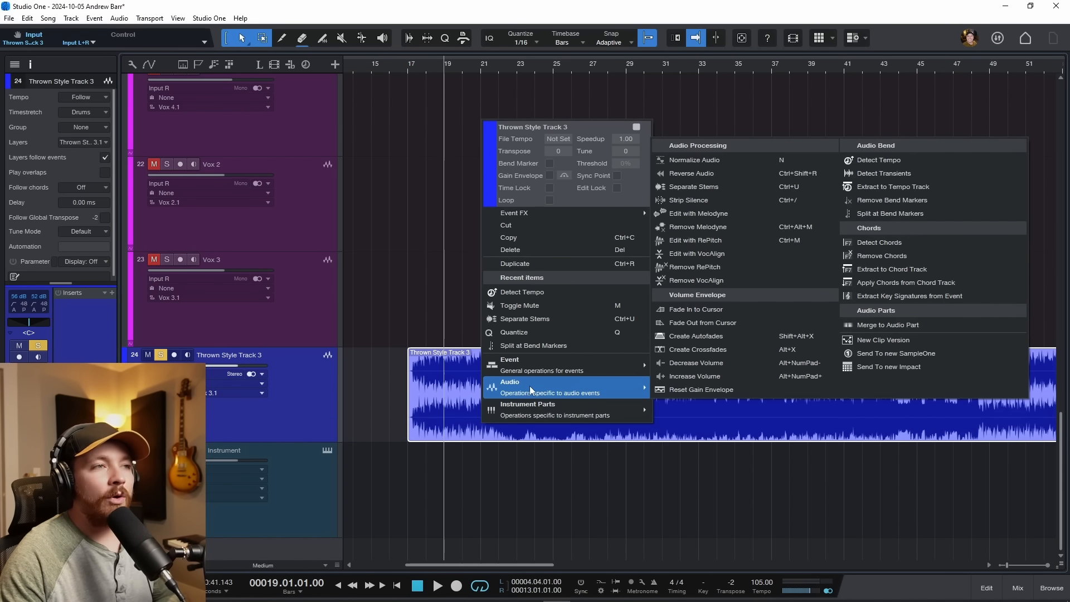
left_click(752, 187)
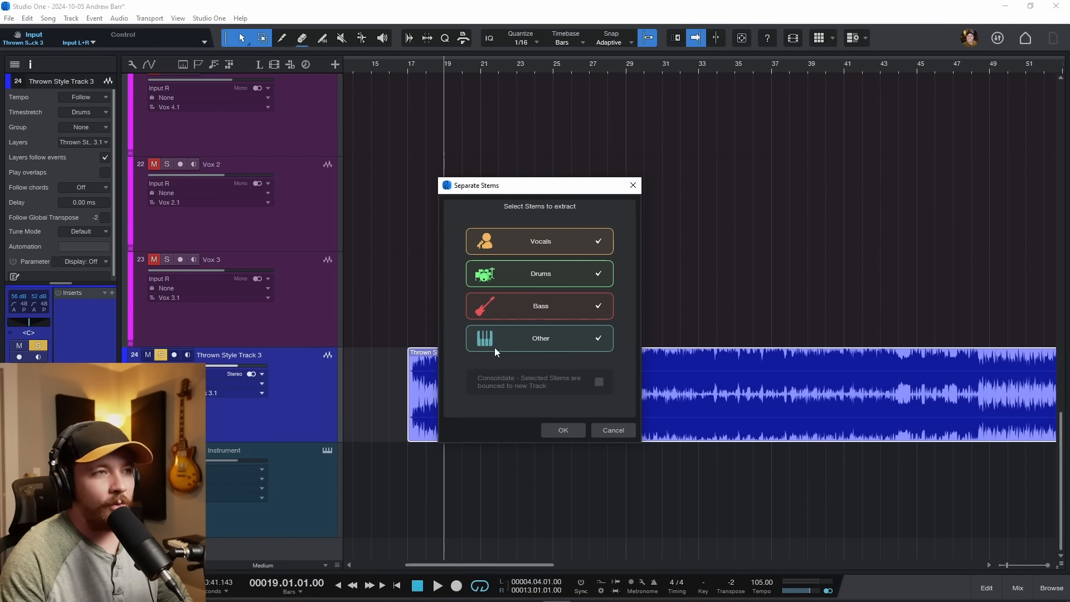
left_click(561, 429)
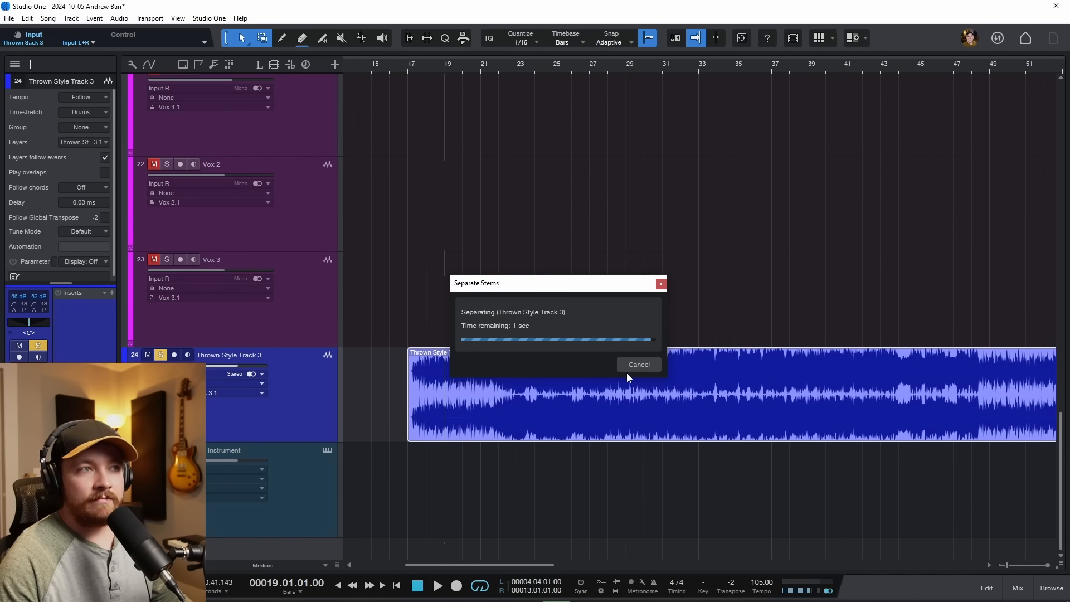
Look over the waveforms of the extracted Vocals, Drums, Bass and Other stem tracks along their whole length.
scroll(627, 373, "down", 5)
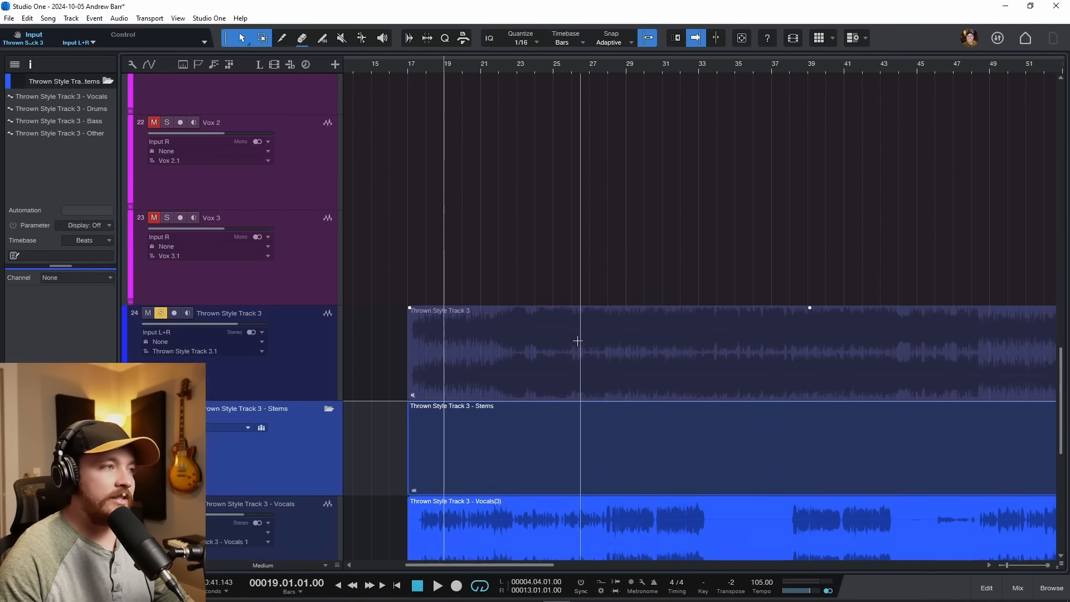
scroll(570, 390, "down", 8)
scroll(569, 390, "up", 2)
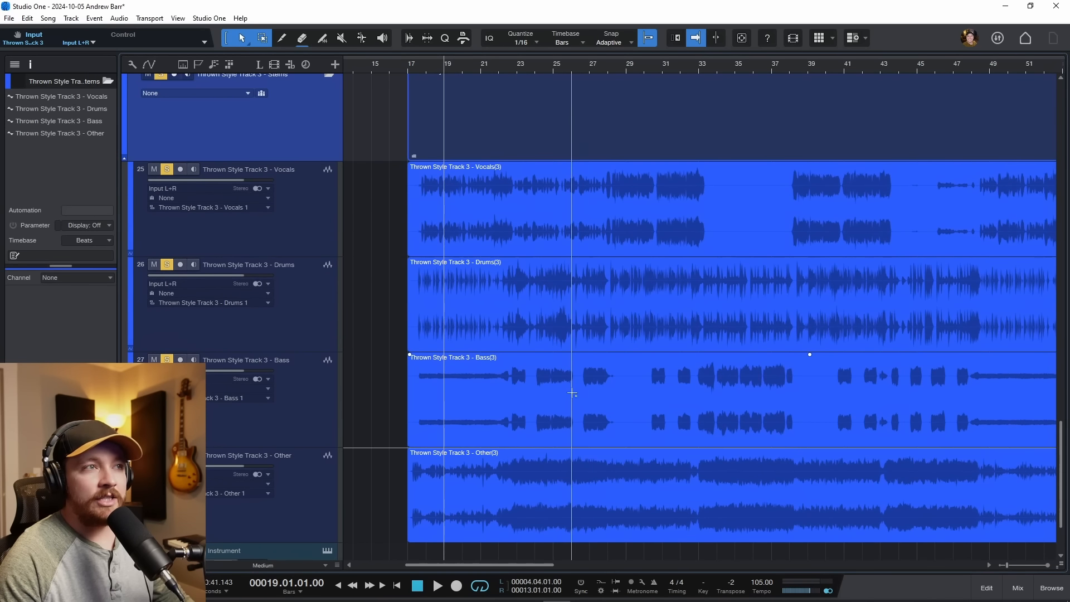
scroll(577, 389, "down", 3)
scroll(577, 388, "up", 3)
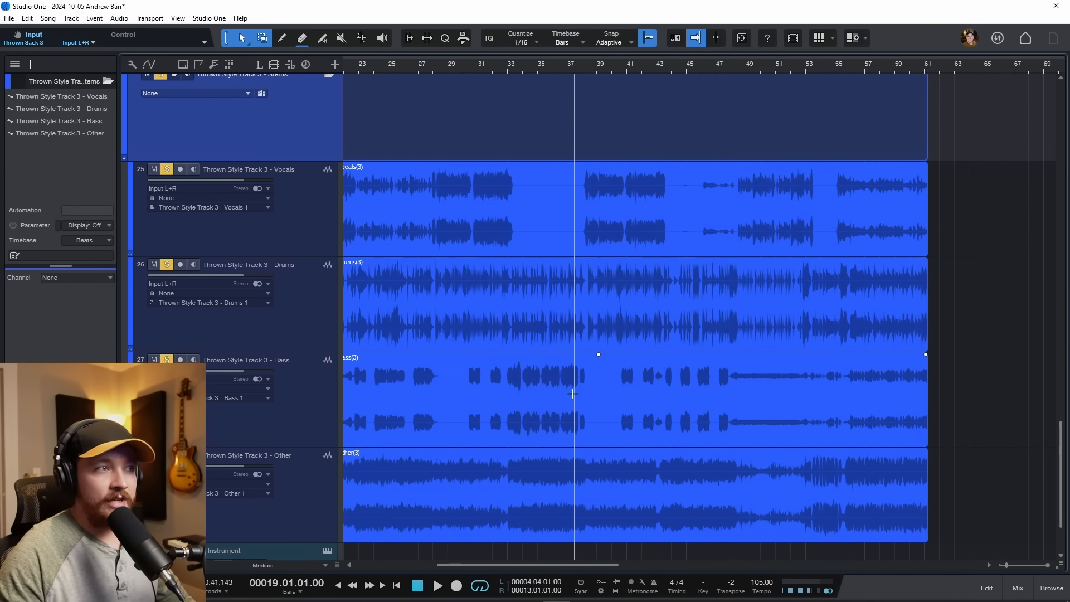
scroll(573, 393, "left", 3)
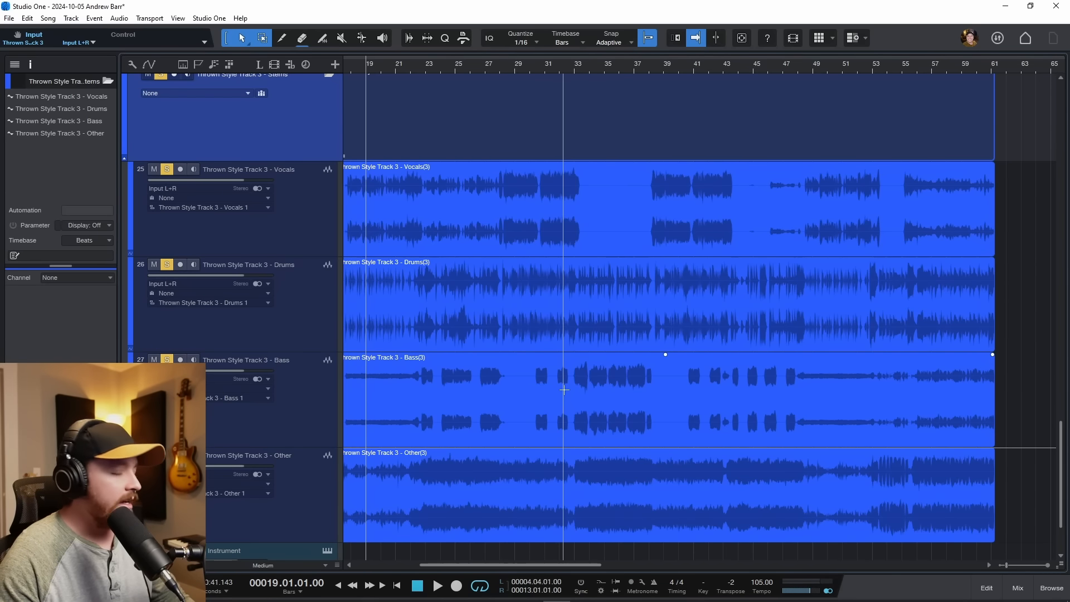
scroll(572, 394, "left", 2)
scroll(571, 383, "up", 1)
scroll(570, 384, "up", 5)
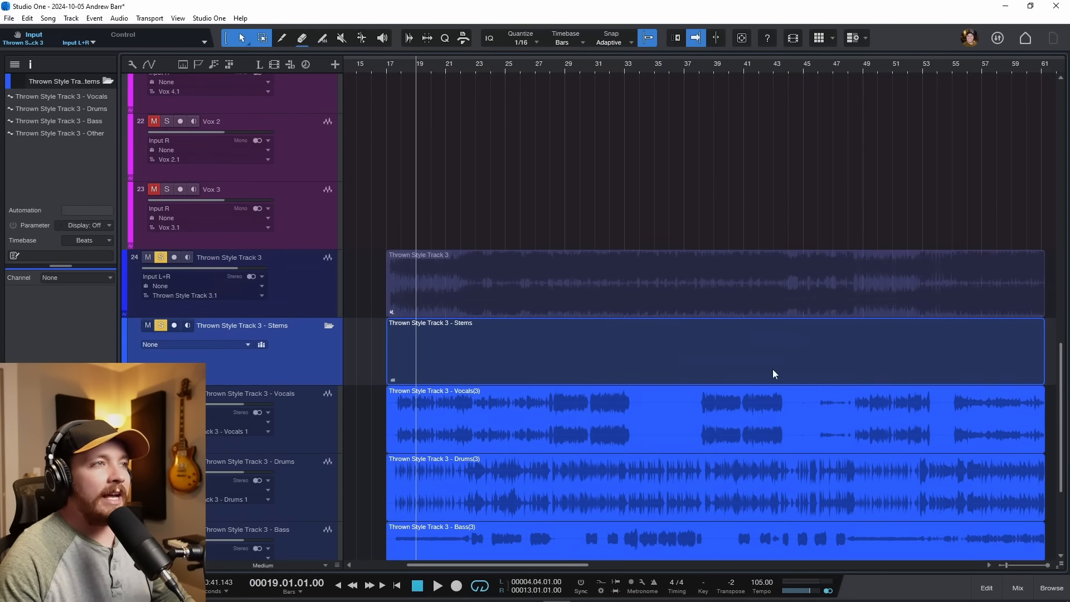
Unmute the original Thrown Style Track 3 event, then mute its track and solo the Stems folder.
left_click(513, 306)
key("shift+m")
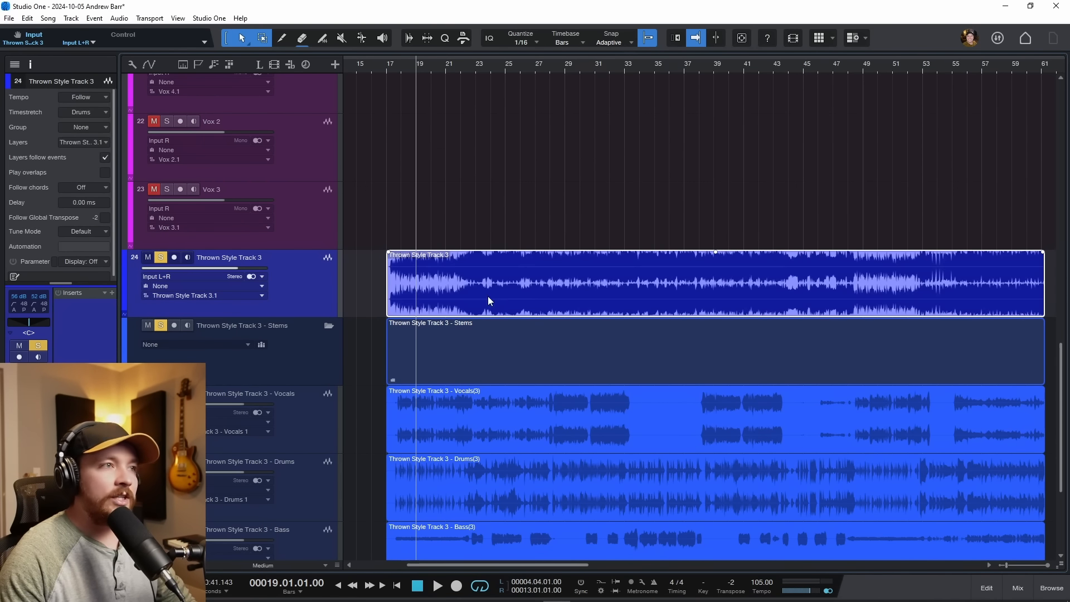
left_click(327, 362)
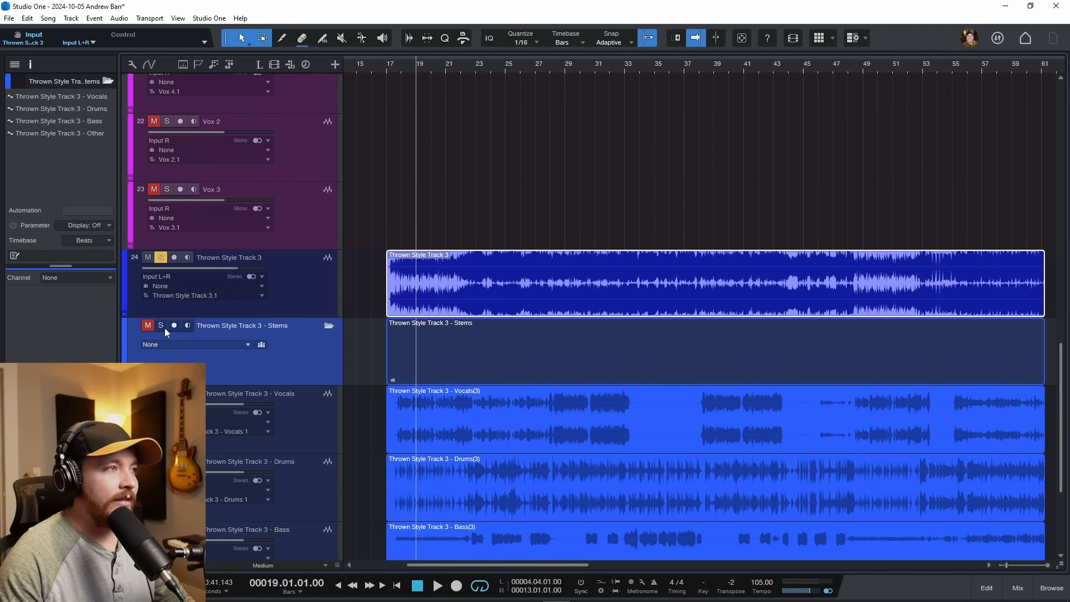
left_click(161, 258)
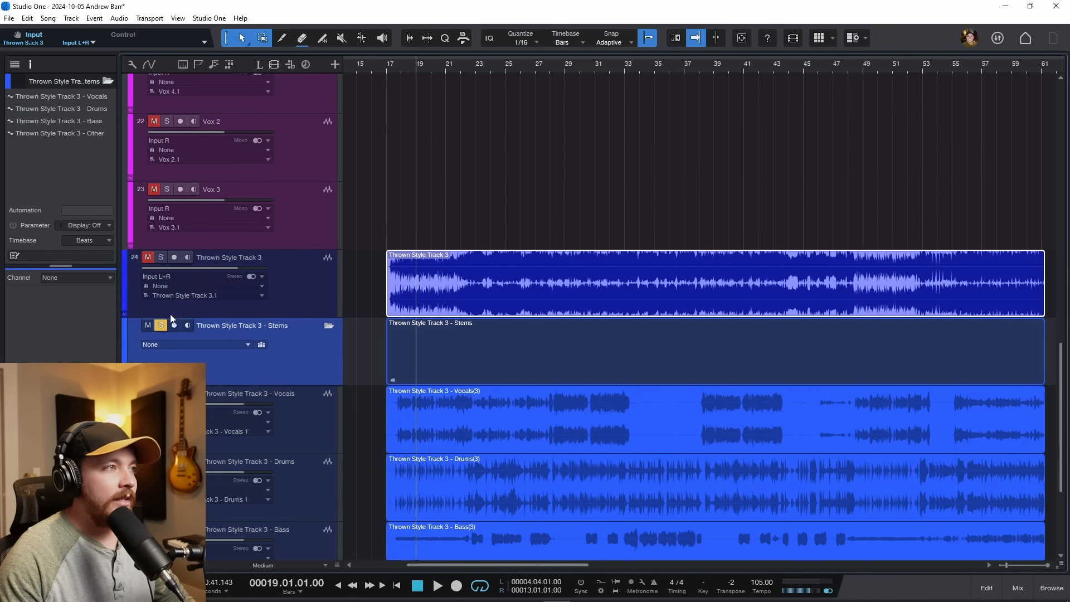
left_click(389, 235)
Play the soloed stems from bar 19, switch the solo to the original track for comparison, and stop.
scroll(446, 384, "down", 2)
scroll(445, 383, "up", 1)
scroll(445, 382, "up", 2)
key("space")
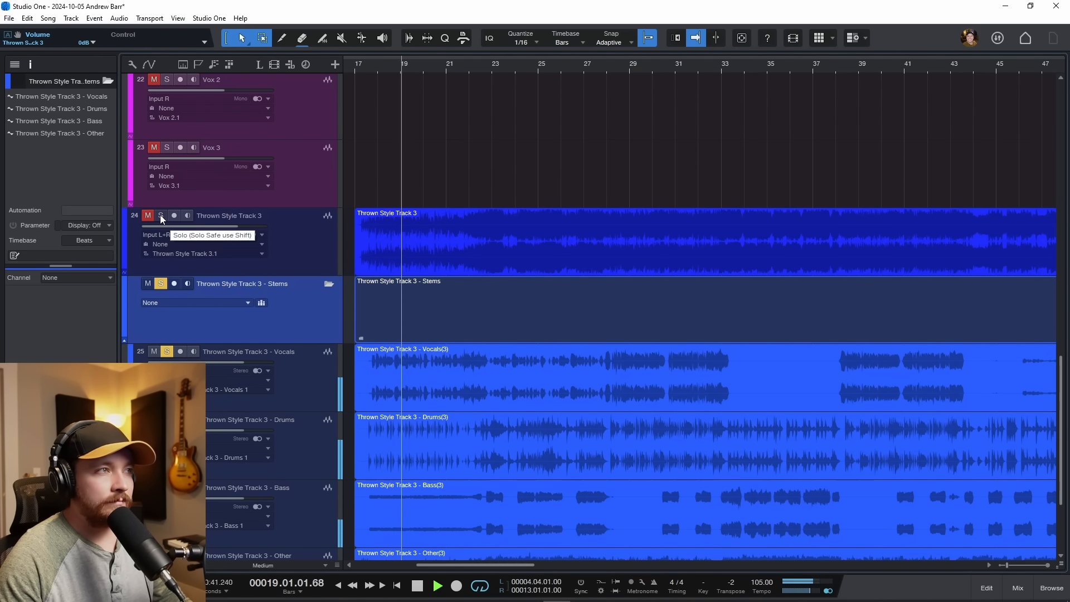
key("alt+space")
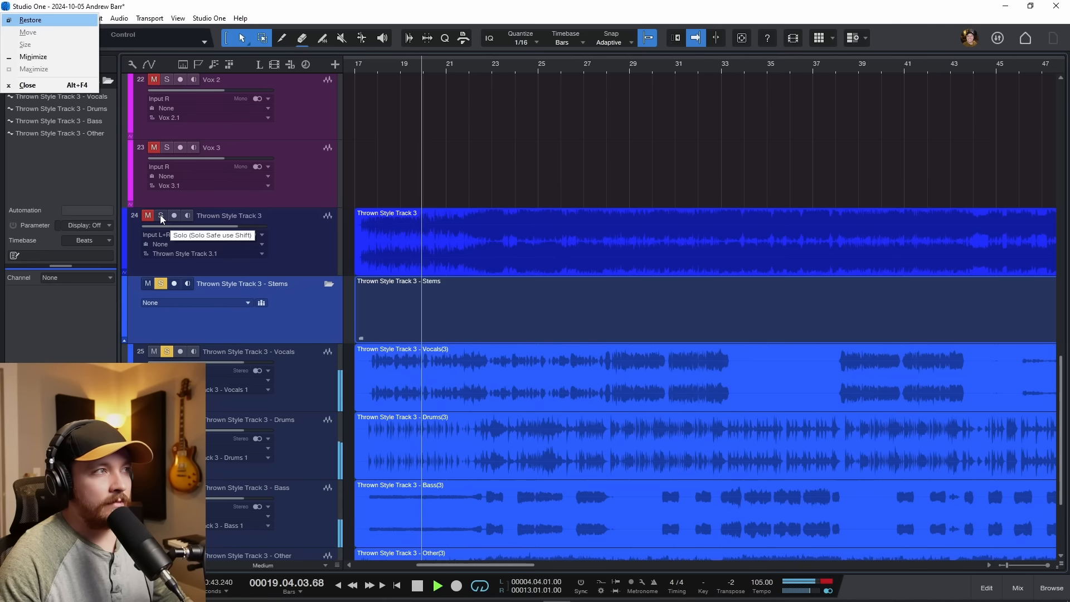
left_click(296, 252)
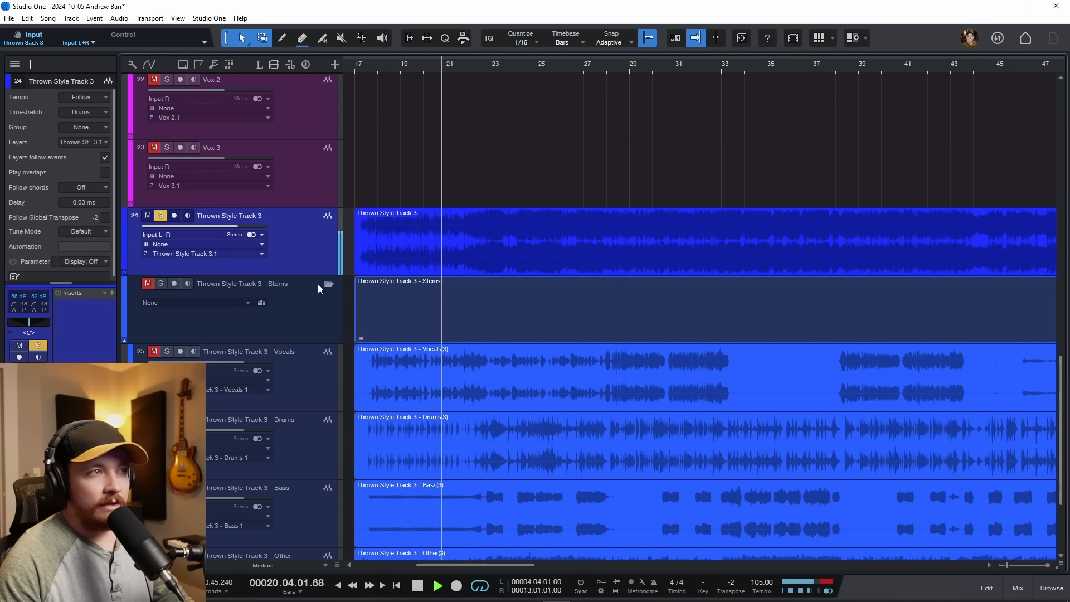
key("space")
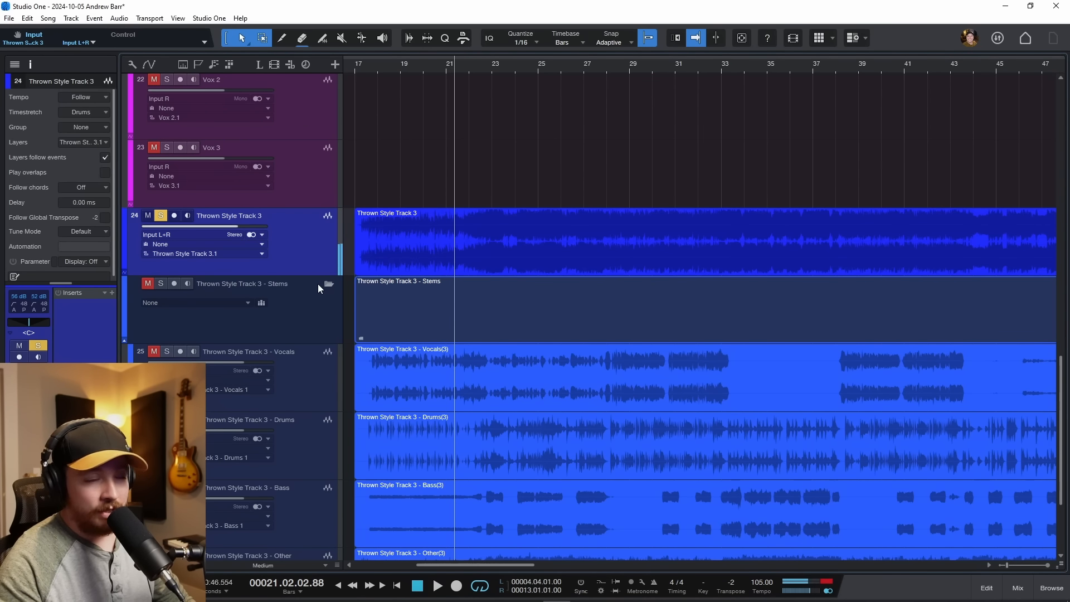
Resume playback and switch the solo from the original track back to the Stems folder to compare them again.
key("space")
left_click(306, 313)
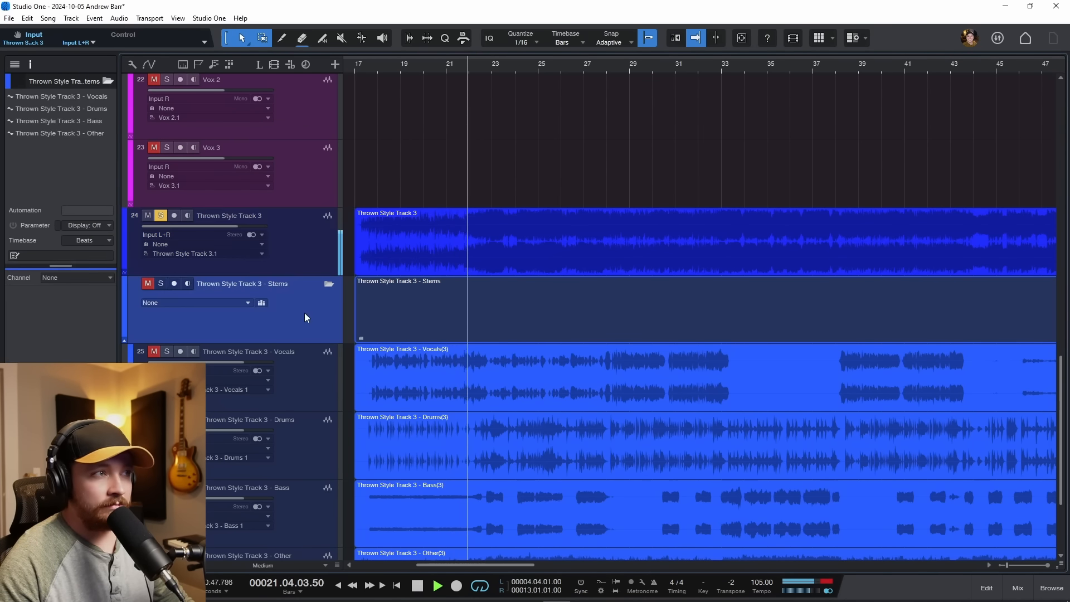
left_click(160, 283)
left_click(159, 216)
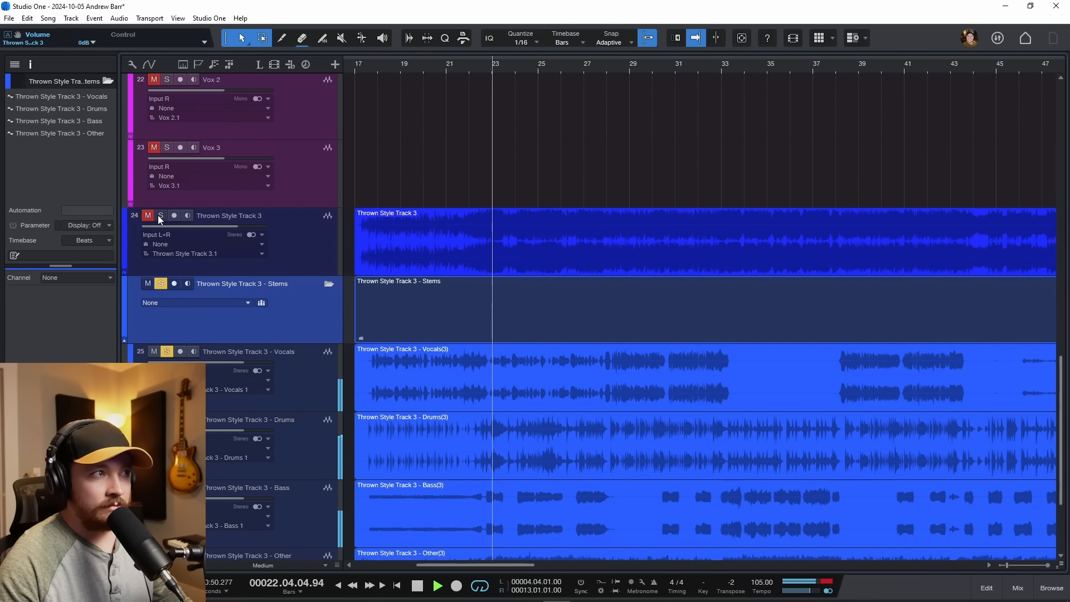
left_click(161, 283)
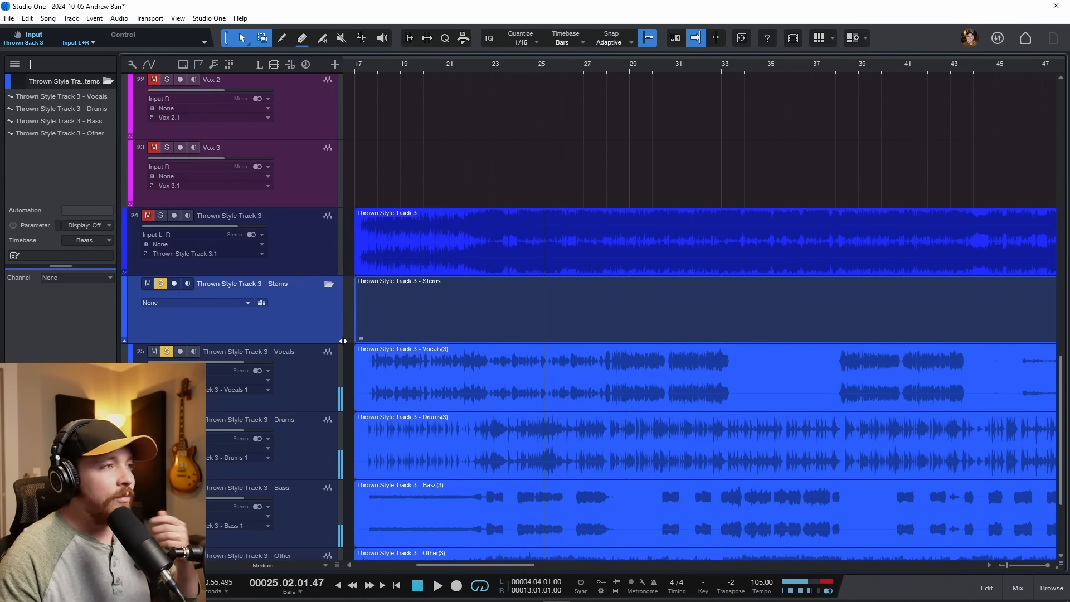
Isolate the Vocals stem by taking the Drums, Bass and Other stems out of solo.
scroll(376, 365, "down", 3)
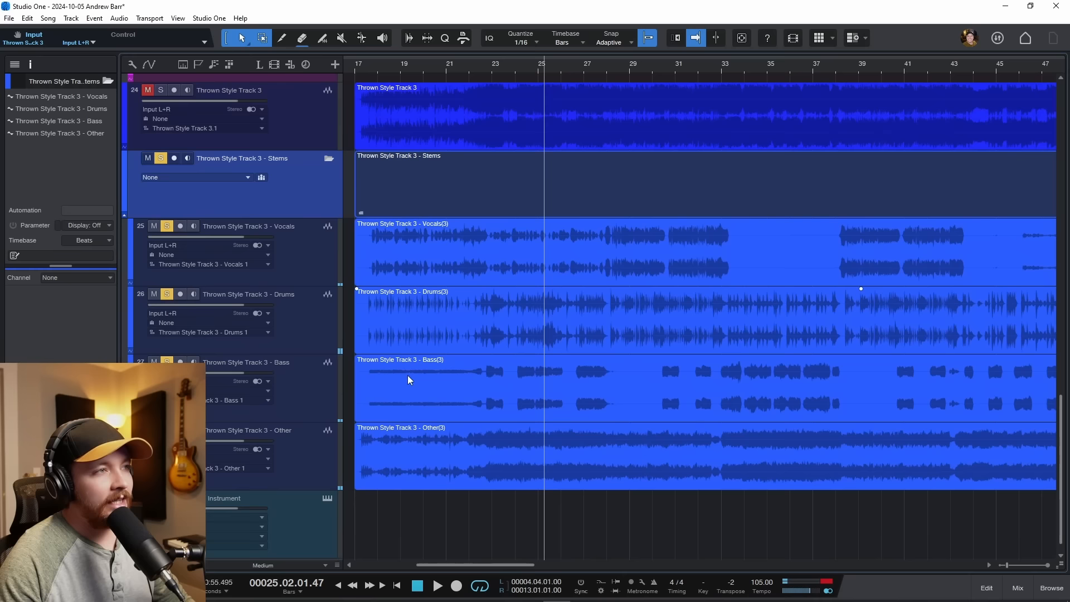
scroll(387, 415, "down", 1)
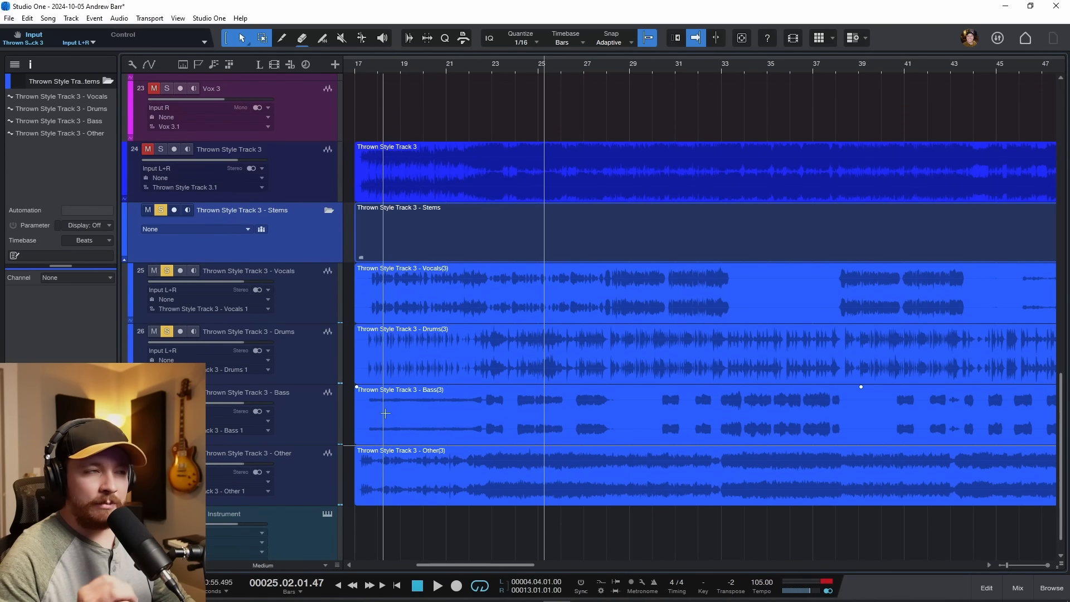
left_click(295, 427)
left_click(312, 295)
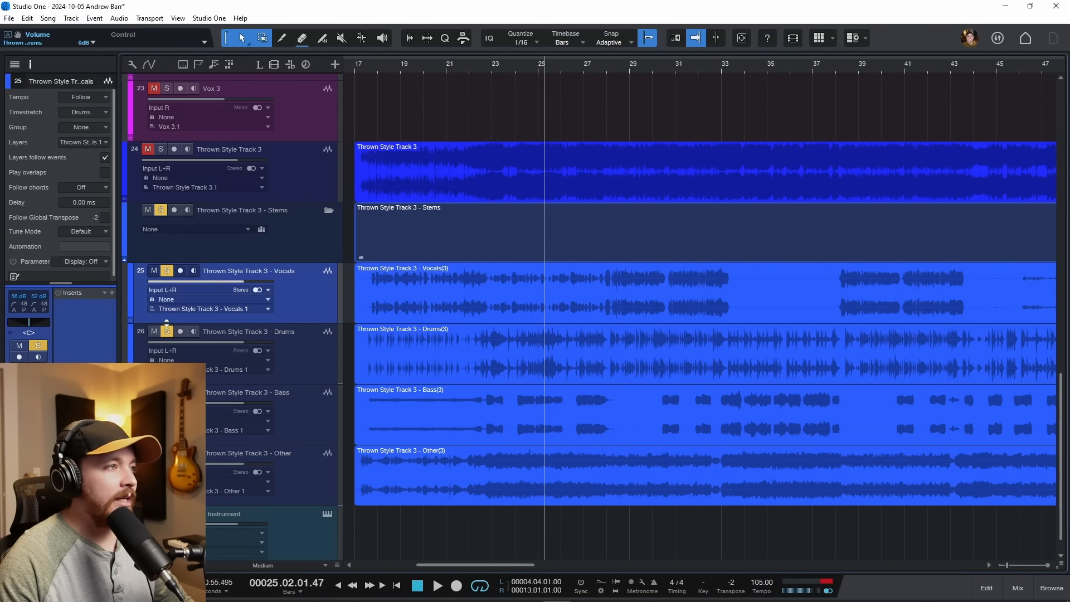
scroll(389, 248, "up", 1)
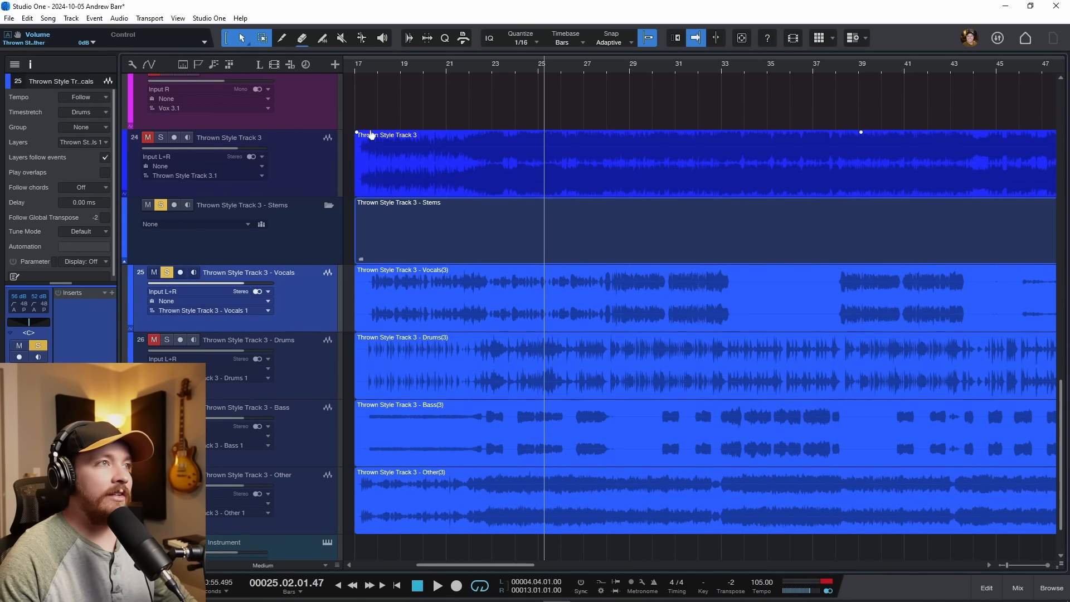
Play the isolated vocals from bar 17, beat 4, to judge the extraction, and stop.
left_click(371, 124)
scroll(415, 318, "up", 2)
scroll(414, 316, "left", 2)
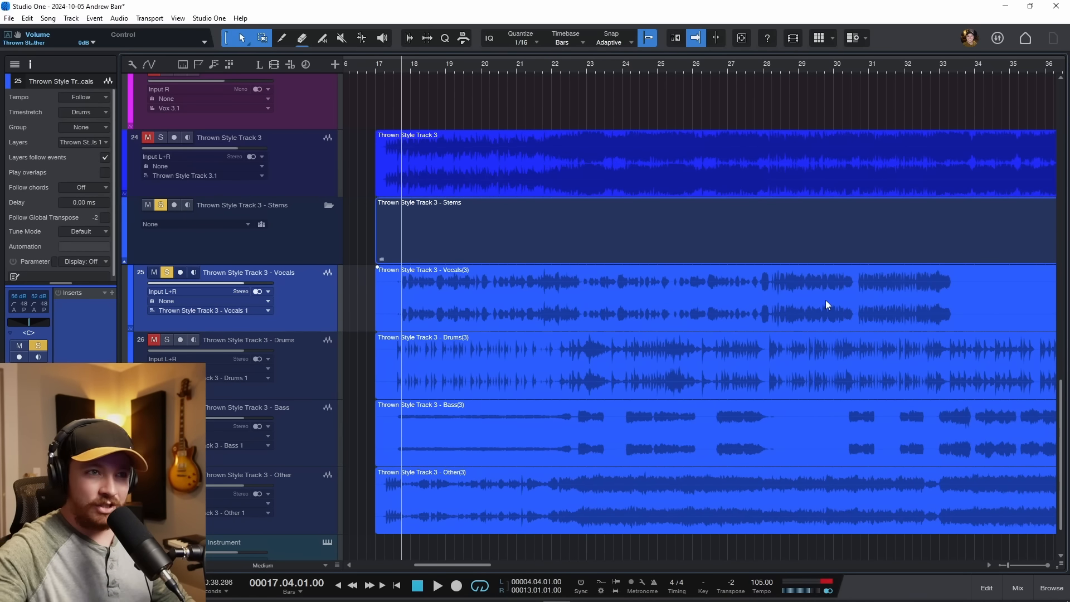
scroll(825, 299, "up", 2)
key("space")
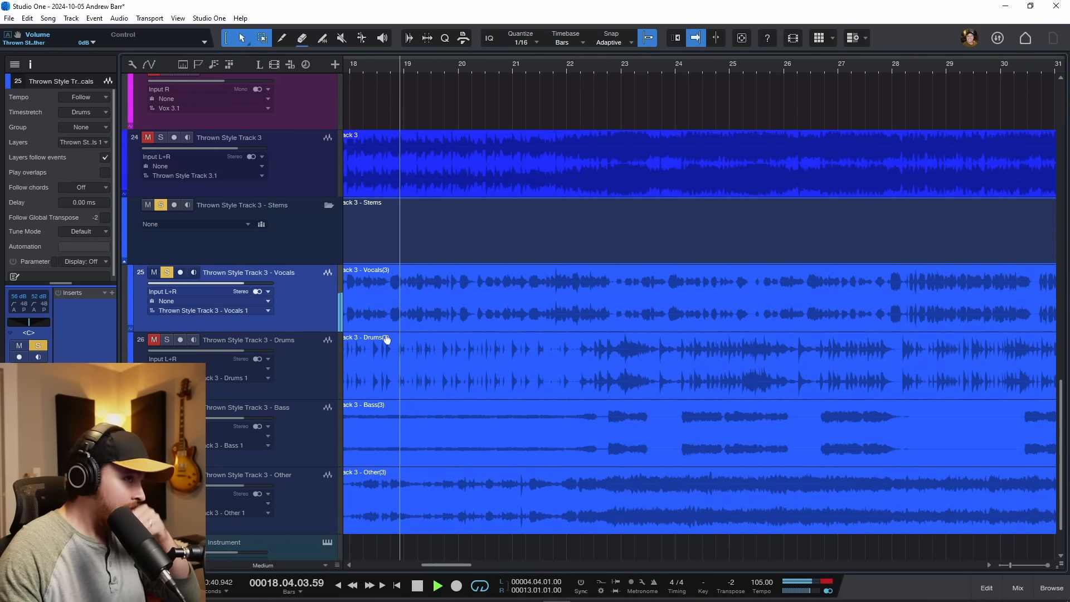
scroll(496, 339, "down", 2)
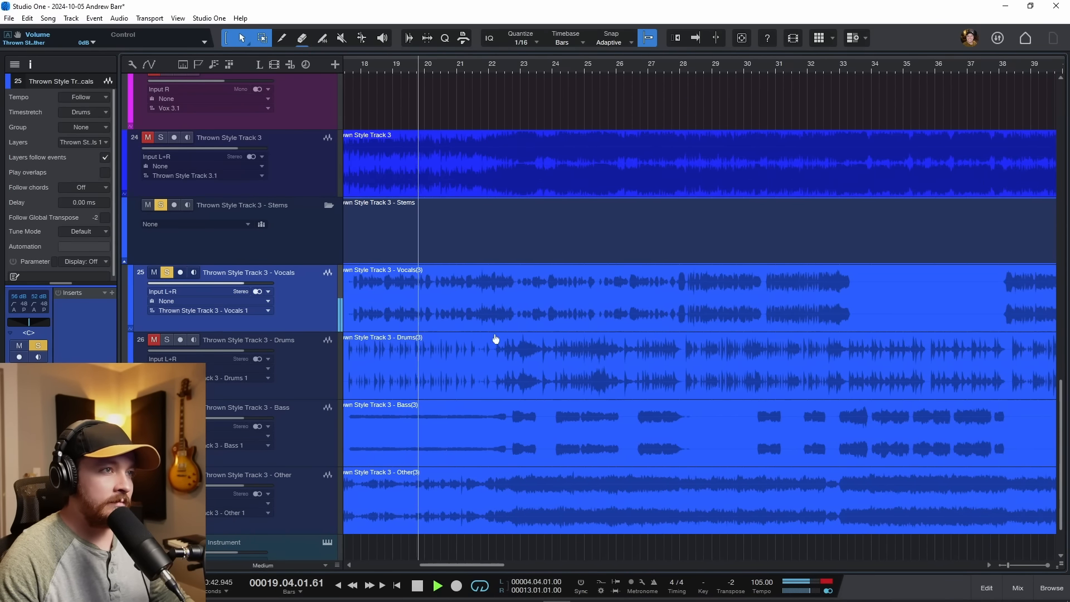
key("space")
key("f")
Play the isolated vocals from shortly before bar 31 through the end of that vocal section, and stop.
scroll(745, 276, "right", 2)
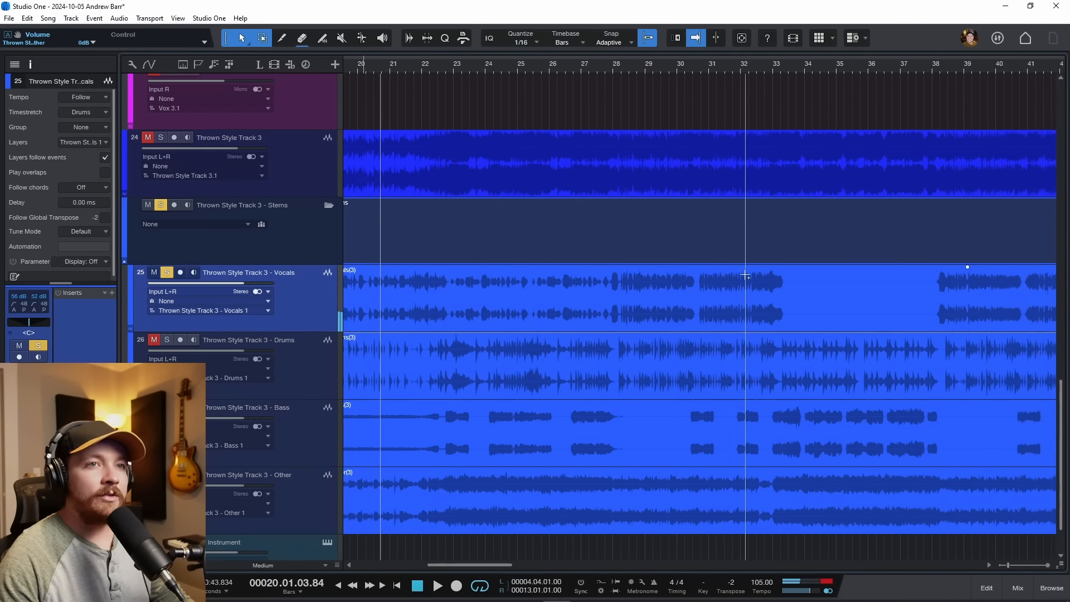
scroll(745, 275, "right", 2)
left_click(574, 68)
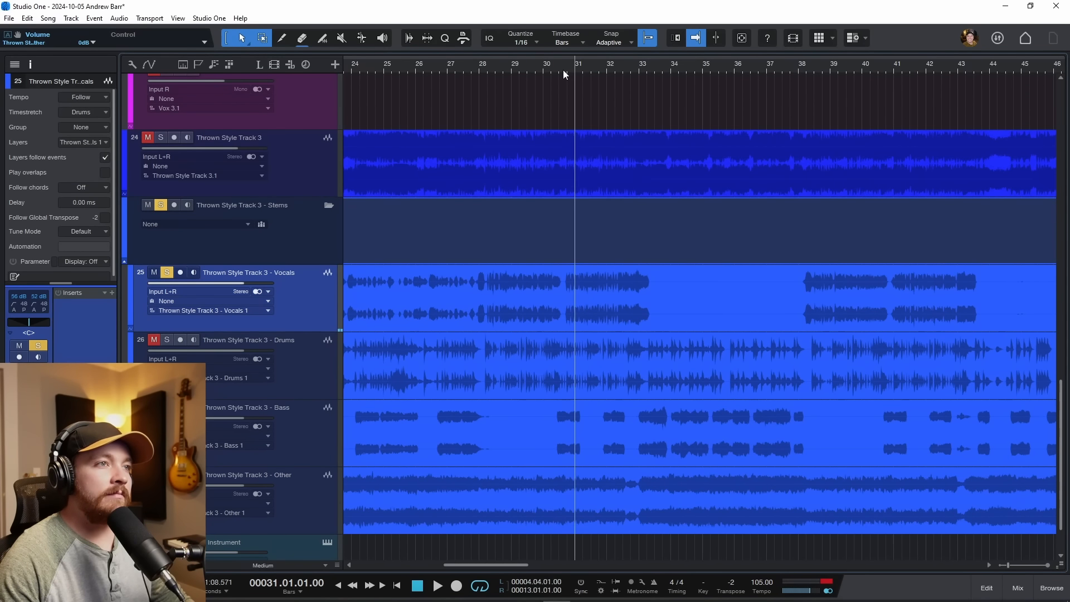
left_click(561, 72)
key("space")
scroll(570, 320, "up", 3)
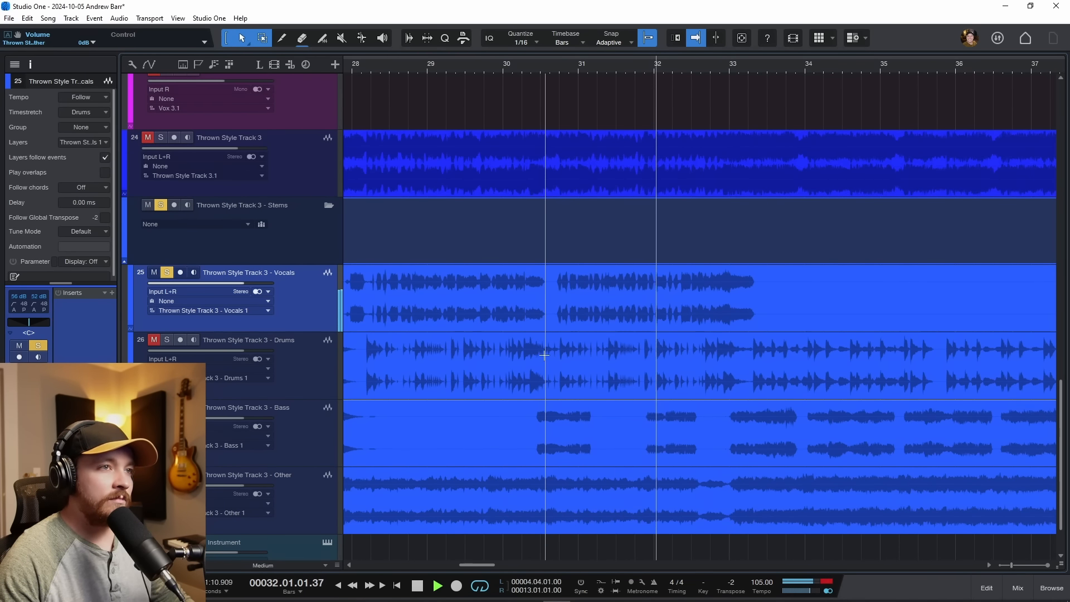
scroll(545, 354, "down", 2)
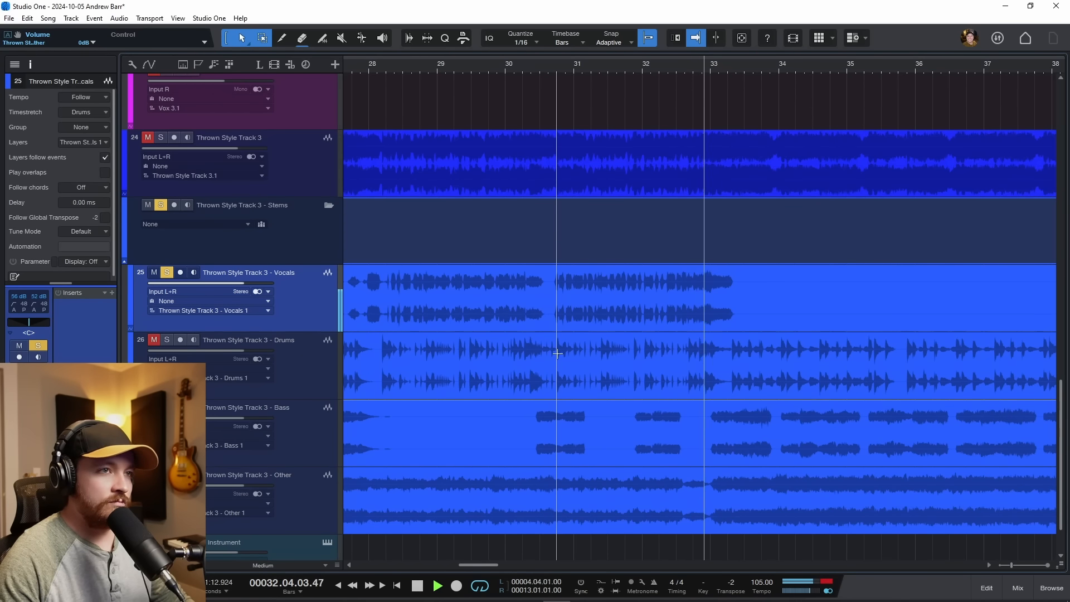
key("space")
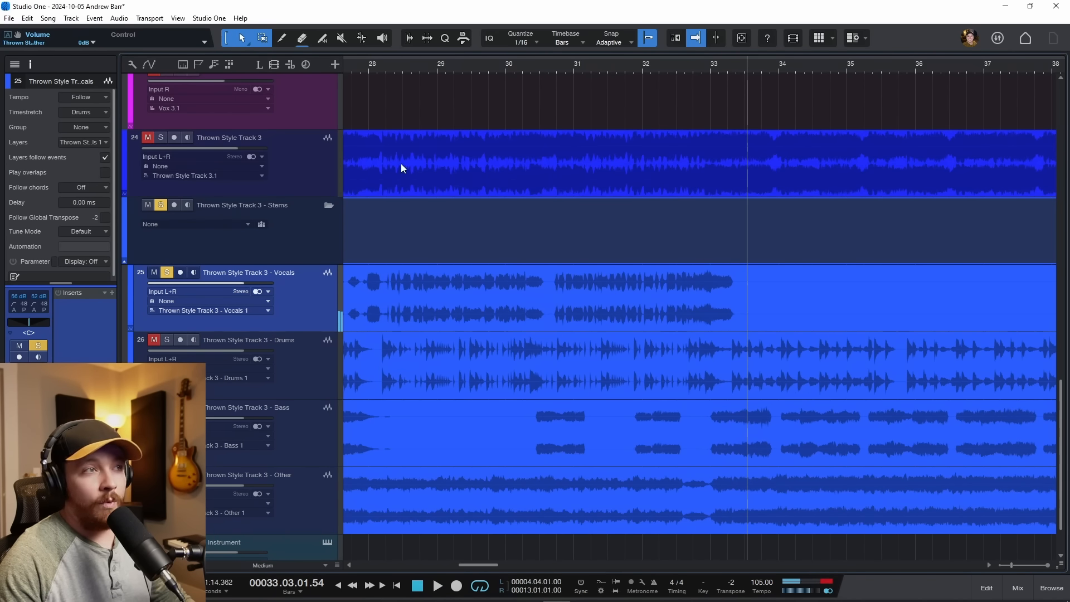
Move the playhead to the start of bar 28 and clear the solo on the Stems folder and its tracks.
left_click(373, 72)
scroll(464, 326, "up", 3)
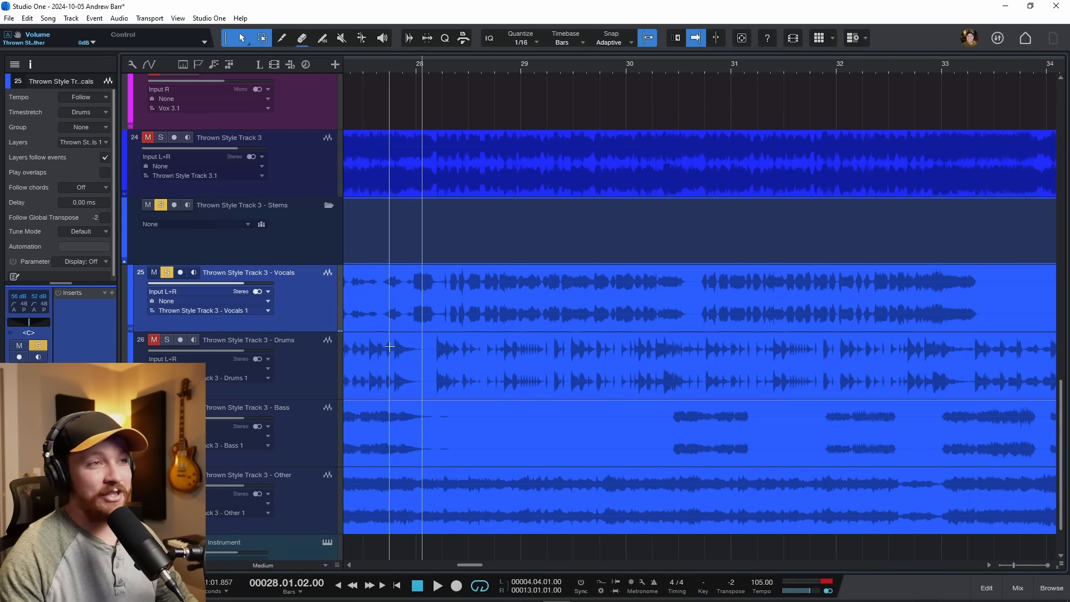
left_click(162, 209)
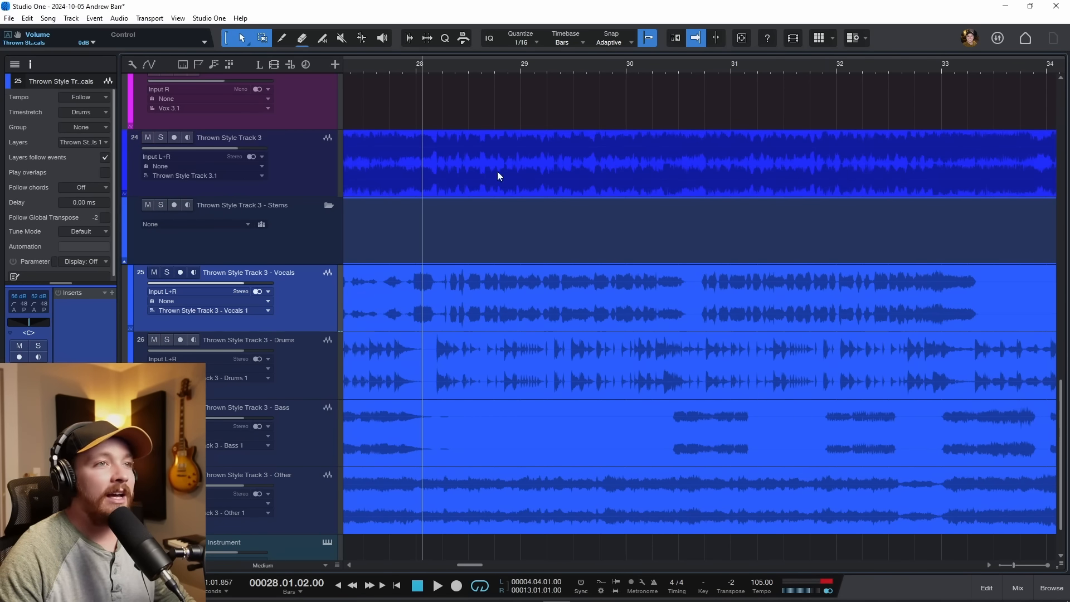
Solo the Stems folder with all its tracks, play the combined stems from bar 30, beat 3, and stop.
left_click(696, 76)
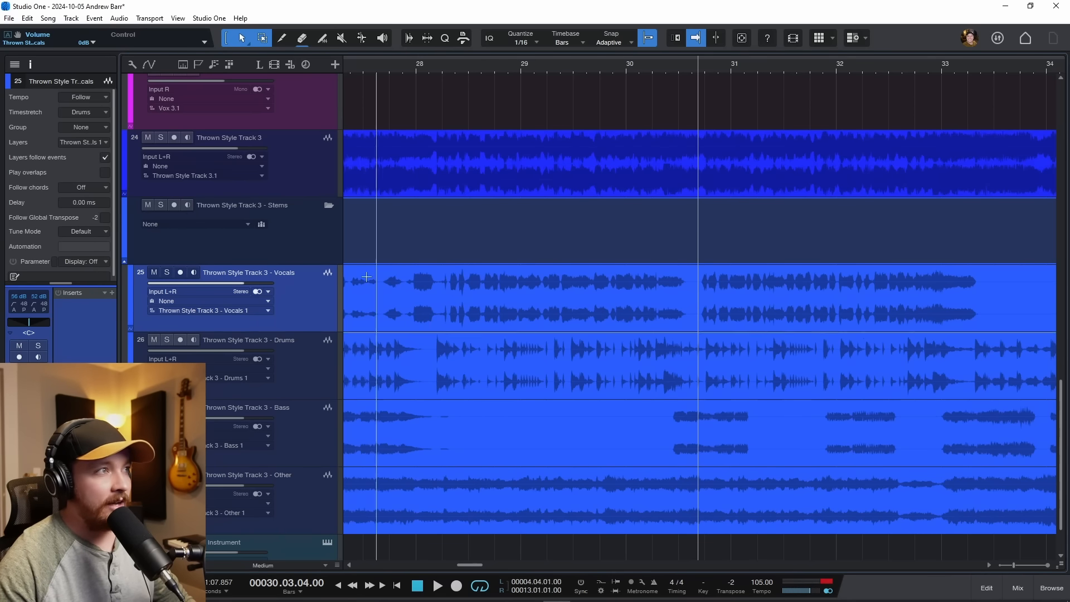
left_click(161, 208)
key("space")
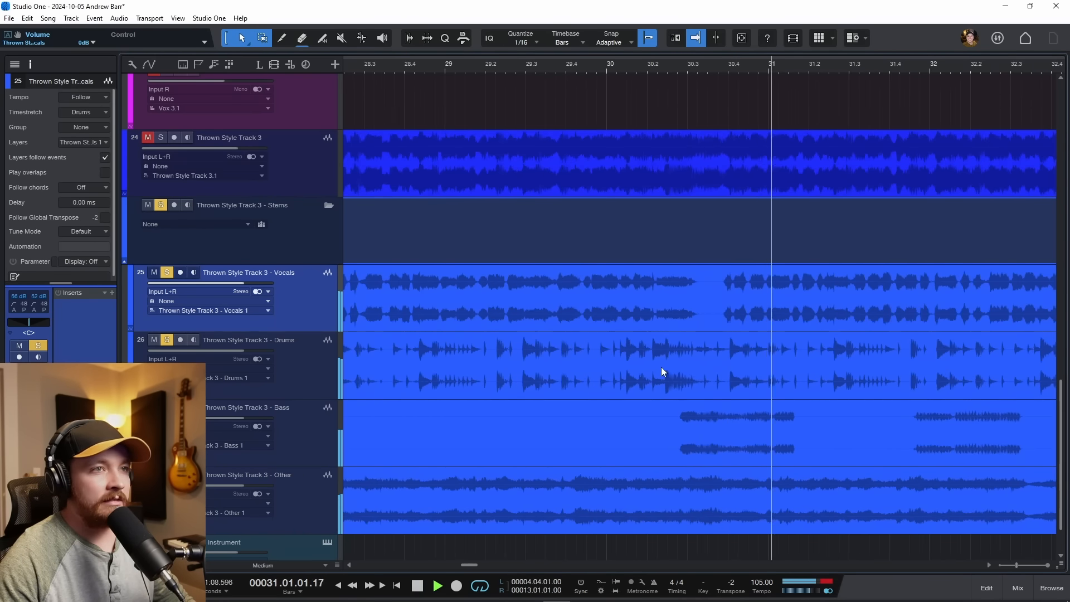
scroll(661, 366, "up", 5)
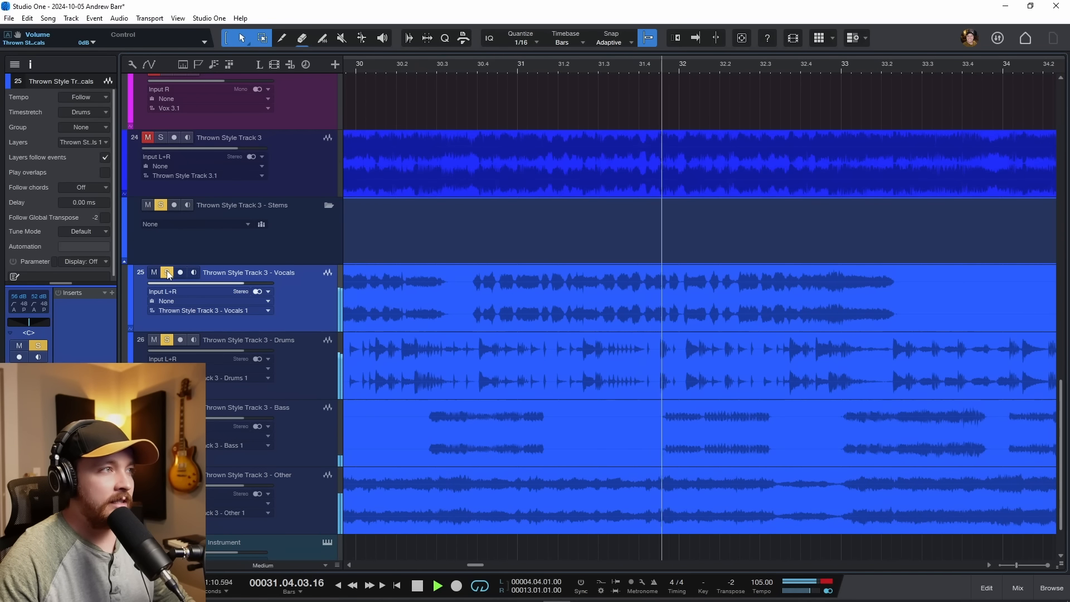
key("space")
Solo only the Drums stem, play it from the second half of bar 30 into bar 33, and stop.
scroll(472, 328, "down", 3)
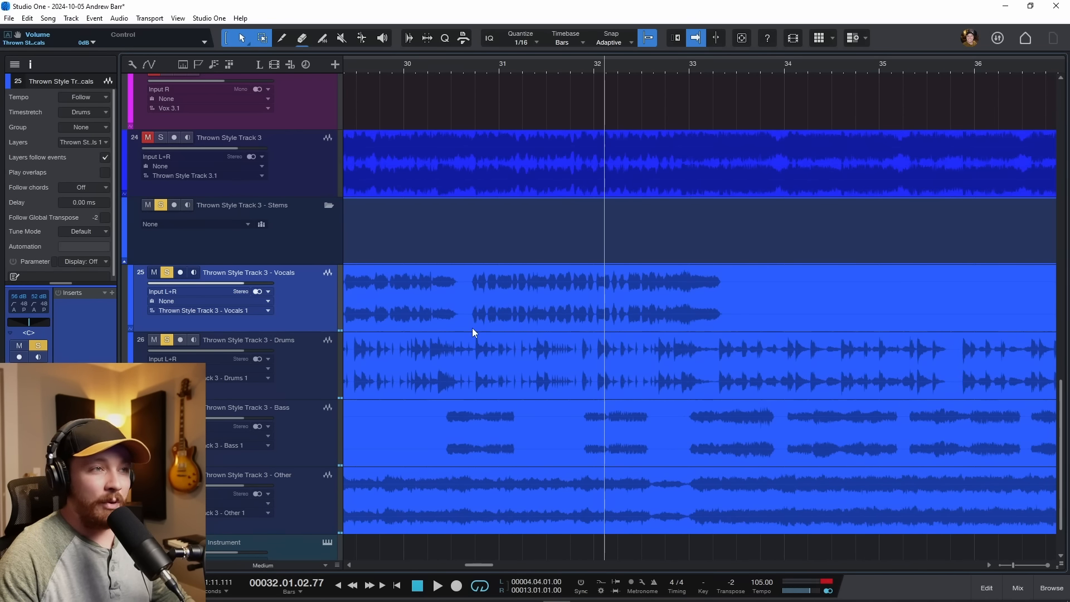
scroll(390, 312, "down", 2)
left_click(302, 299)
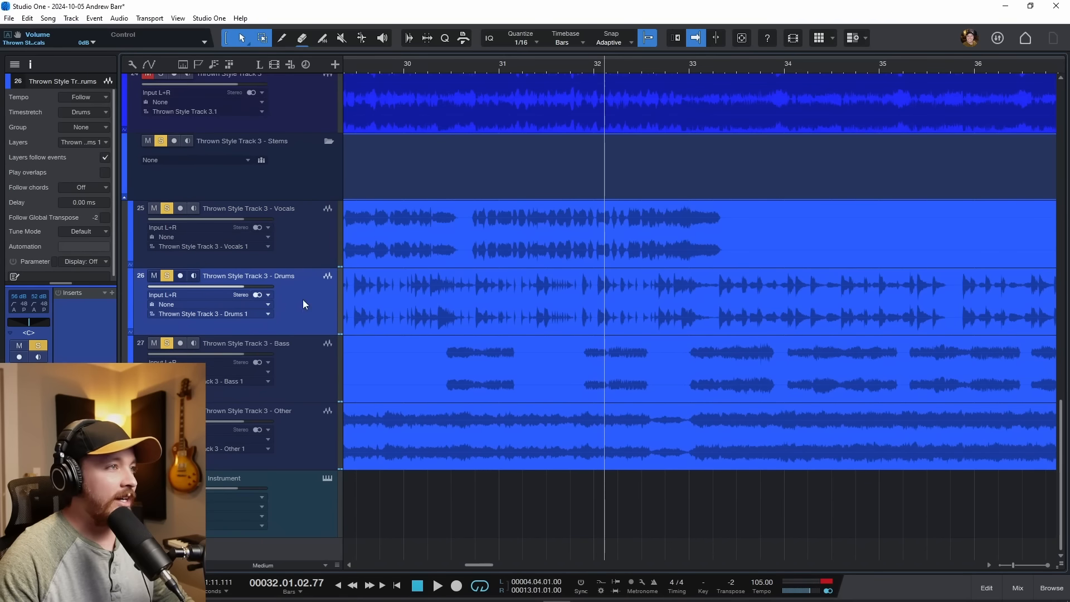
left_click(160, 141)
left_click(166, 276)
left_click(467, 71)
key("space")
scroll(493, 316, "up", 3)
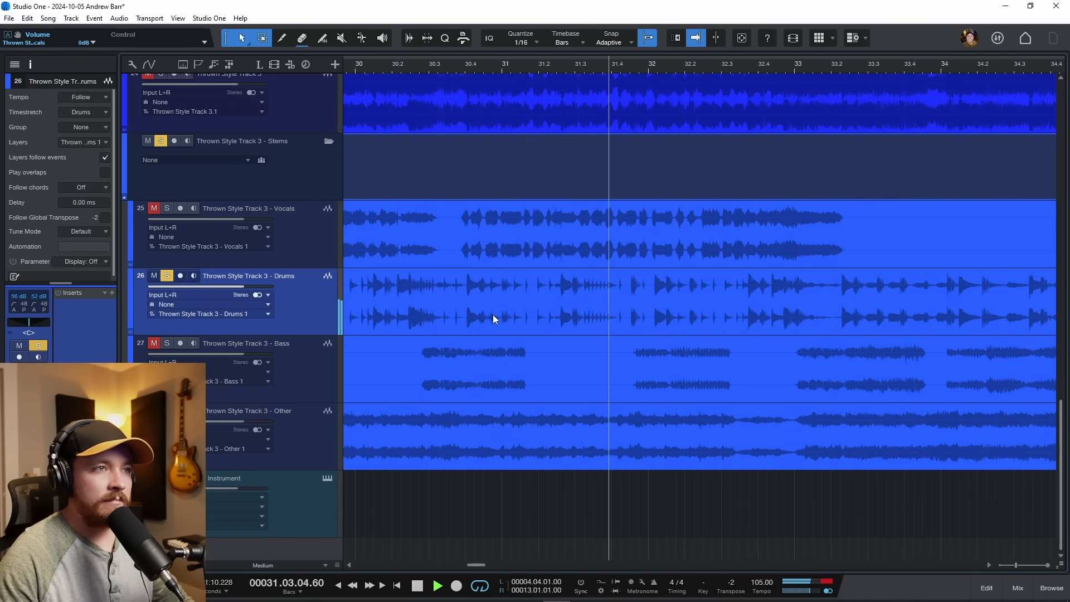
scroll(494, 307, "down", 3)
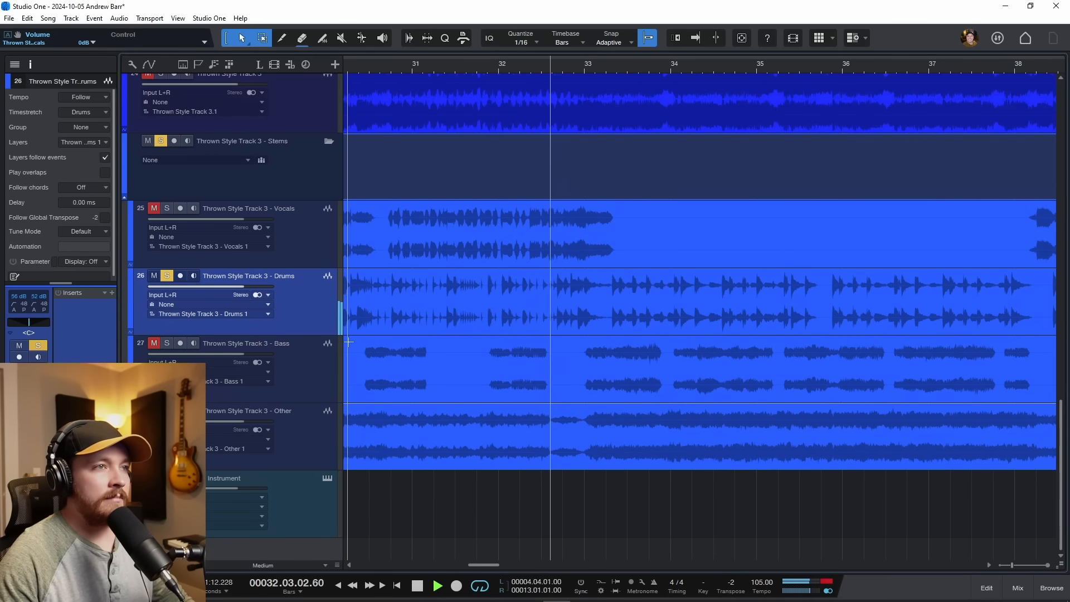
key("space")
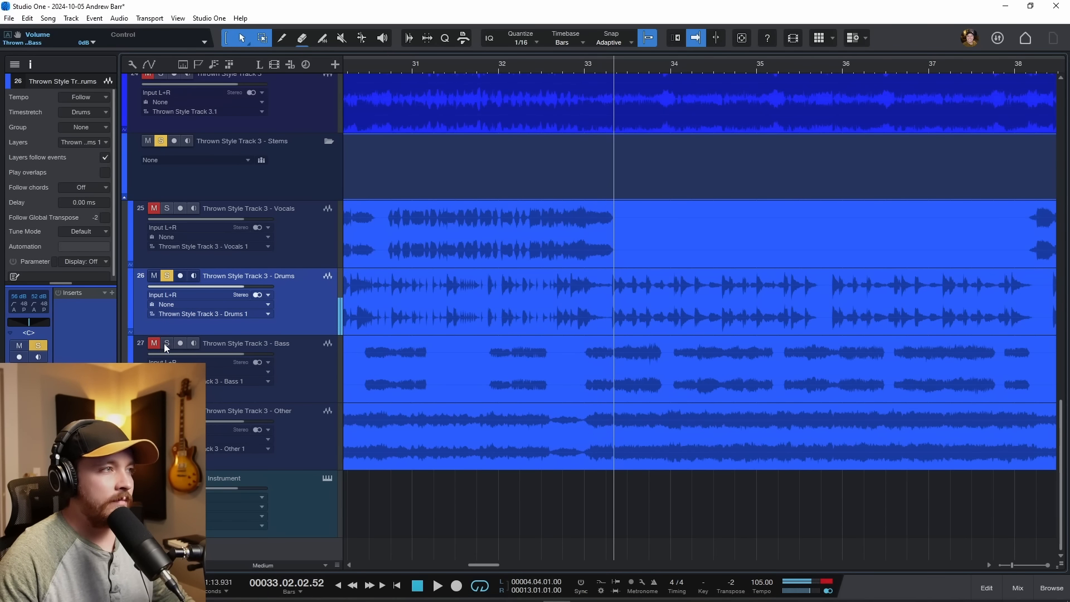
Solo the Bass stem exclusively, play the isolated bass from bar 33, and stop.
left_click(167, 343, "alt")
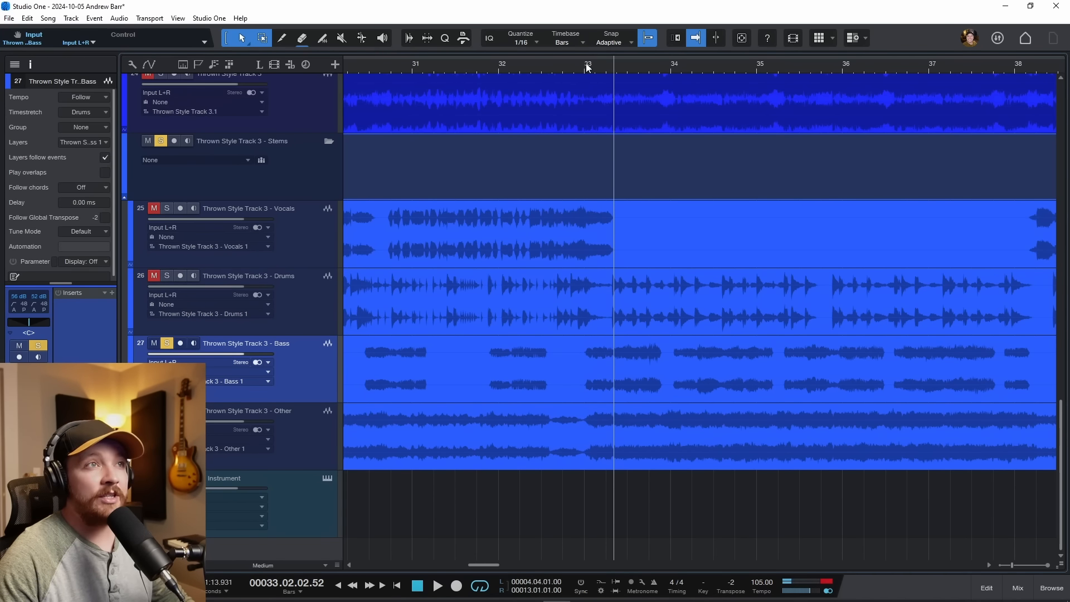
key("space")
scroll(499, 392, "up", 2)
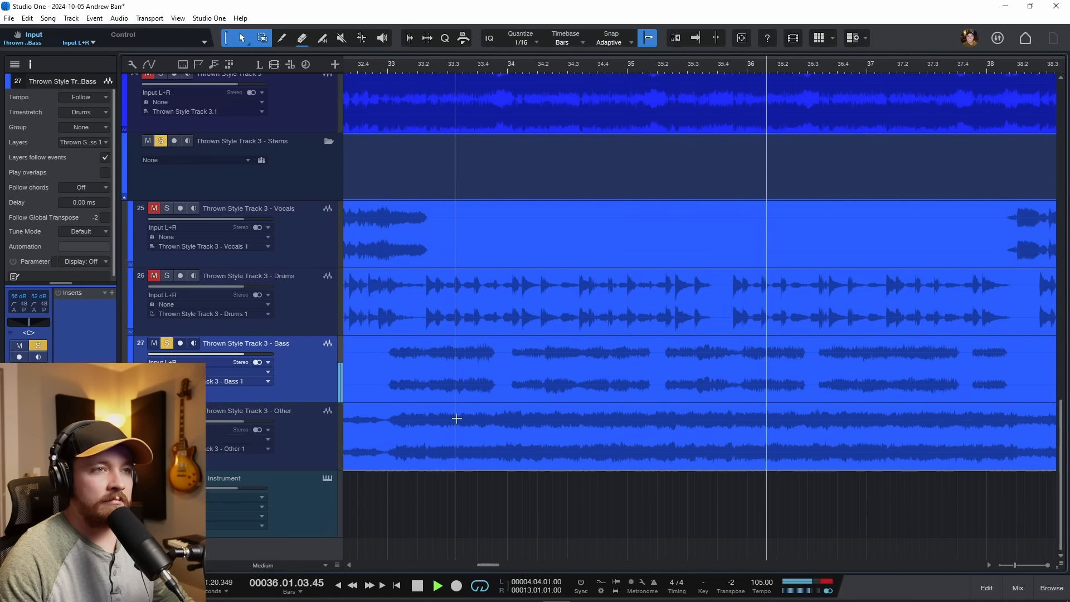
key("space")
Isolate the Other stem, play it from bar 34 to the start of bar 38, and stop.
left_click(215, 440)
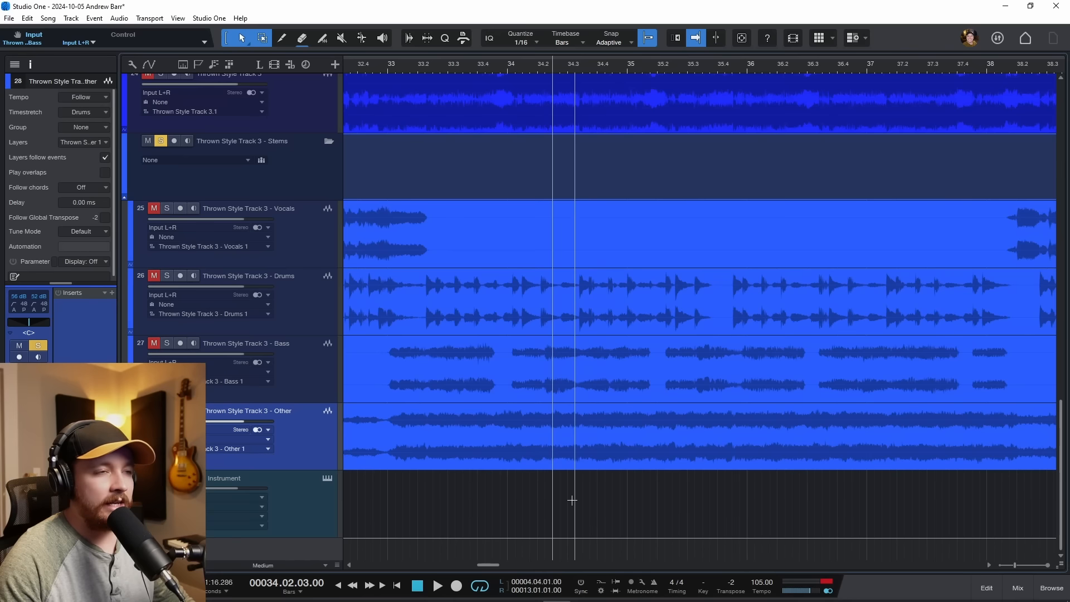
key("space")
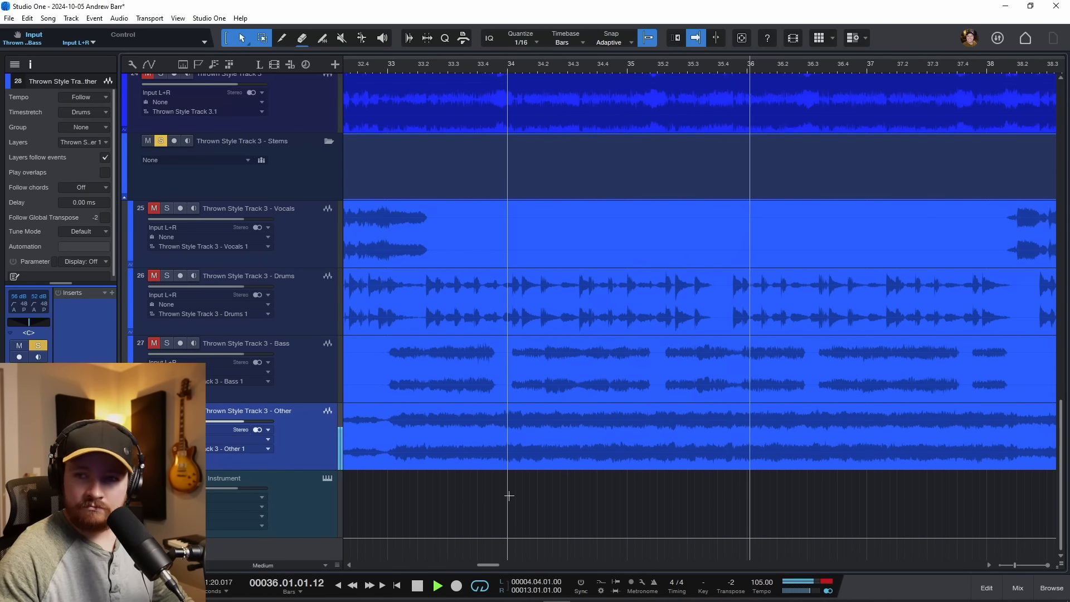
key("w")
key("w")
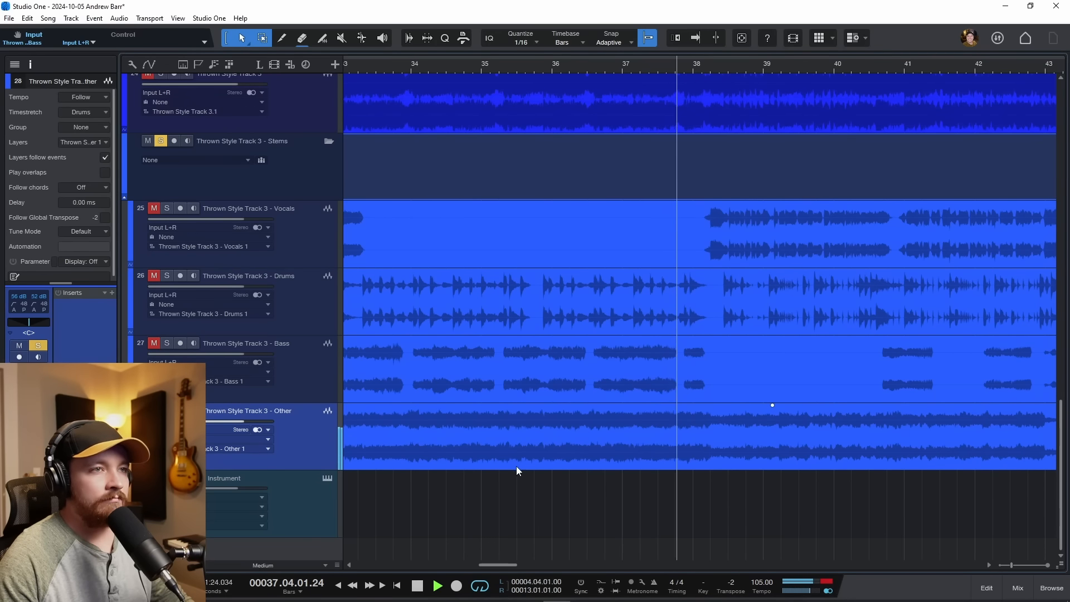
key("space")
Clear the stem solos, select the Vocals stem and bring the full length of the original track and its stems into view.
key("alt+w")
key("alt+w")
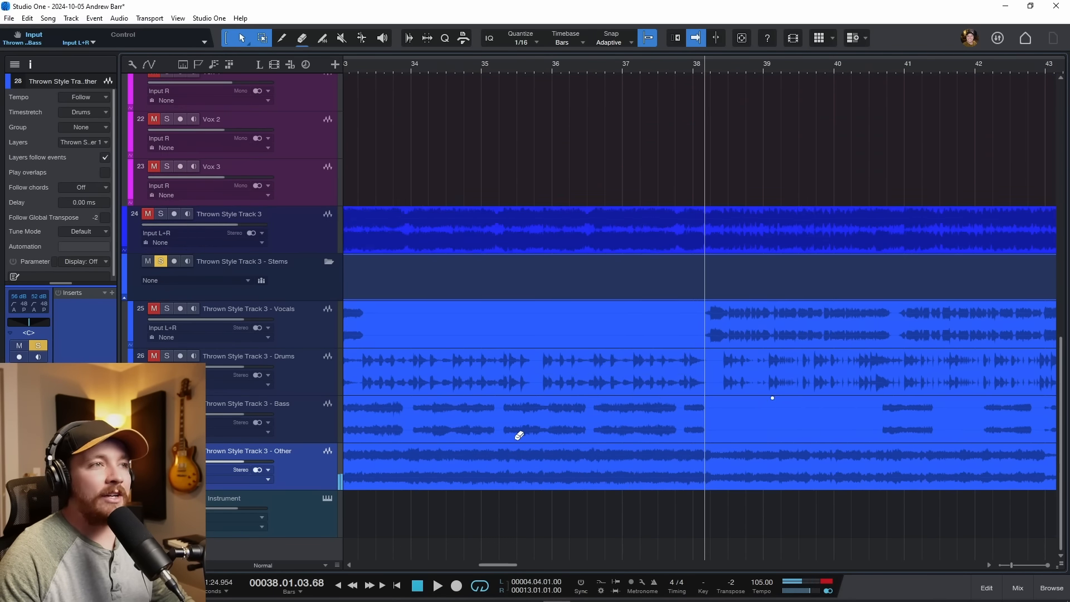
key("w")
key("w")
key("w")
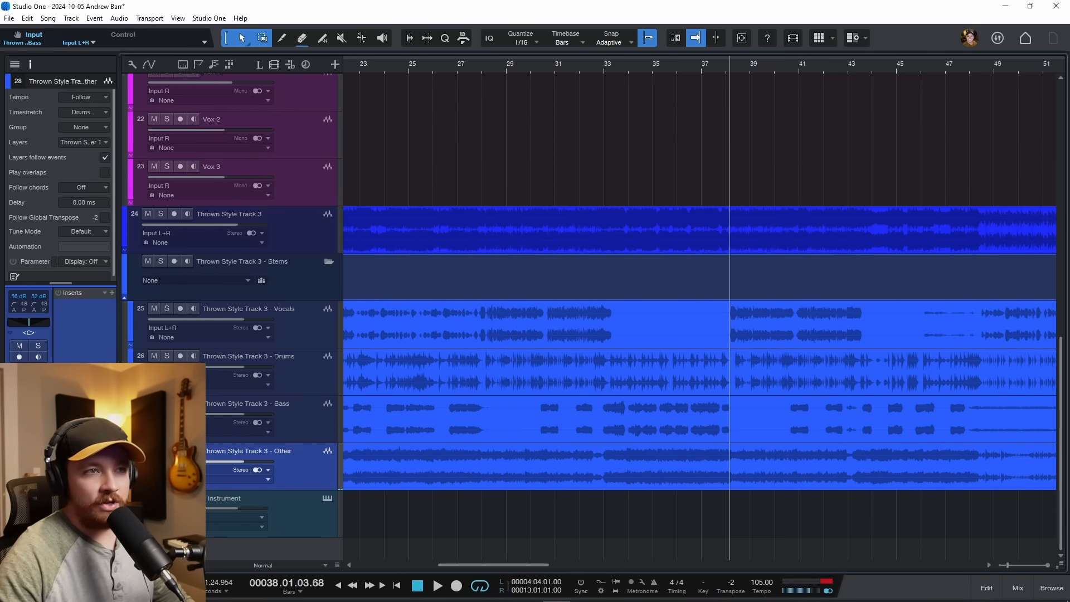
left_click(321, 331)
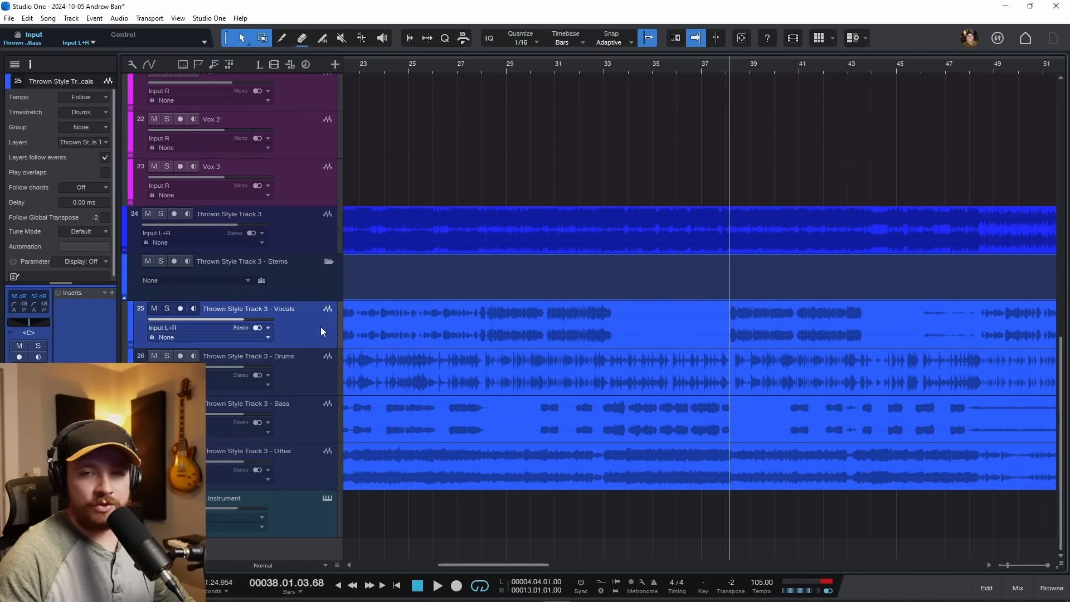
key("w")
key("w")
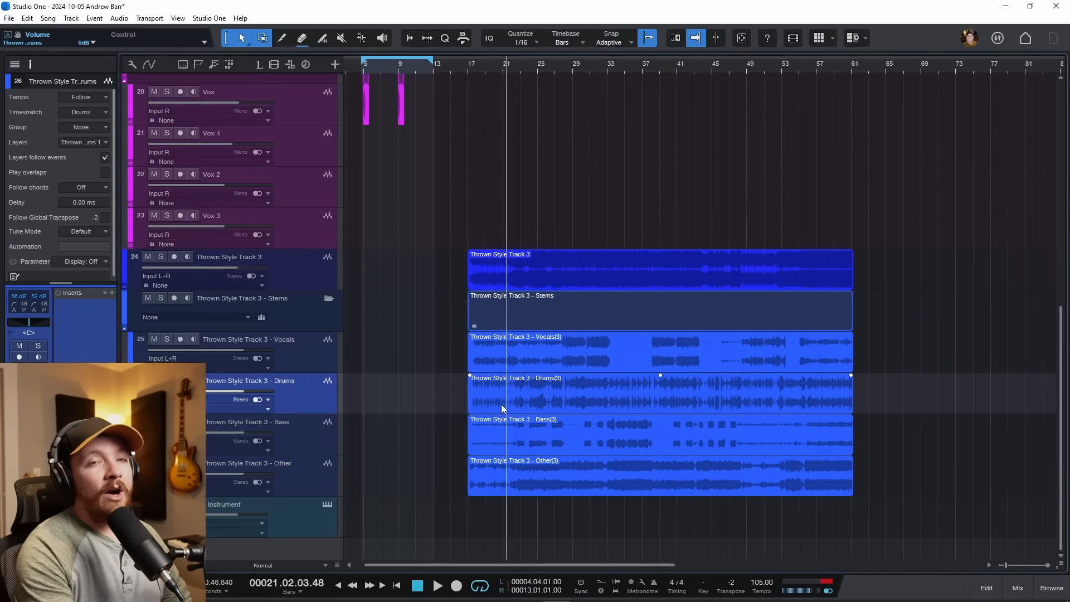
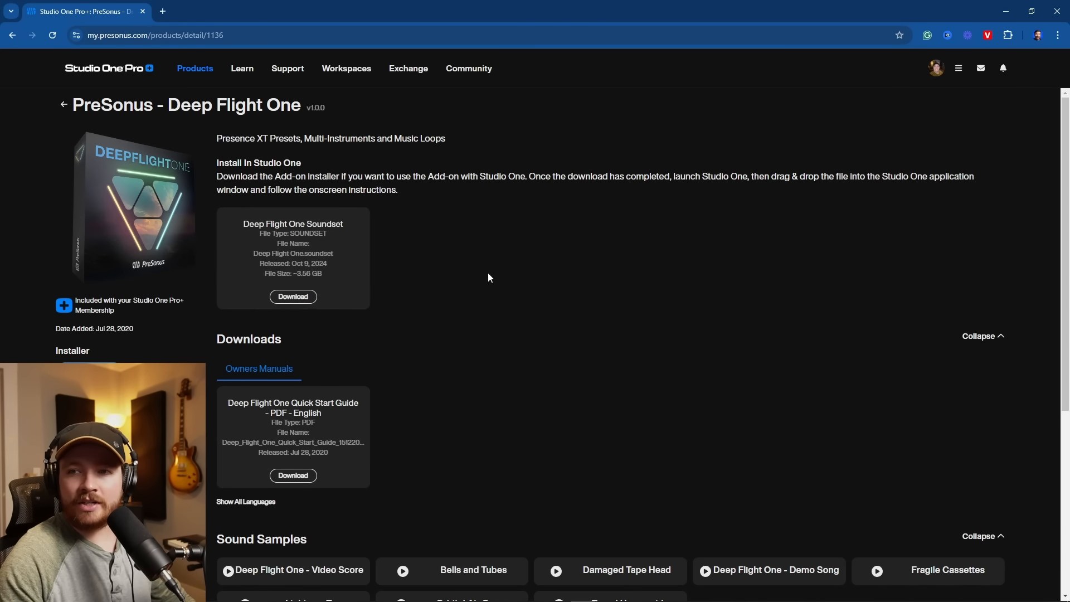
In the browser, review the Deep Flight One product page's downloads and highlight its Install In Studio One instructions.
scroll(489, 276, "down", 2)
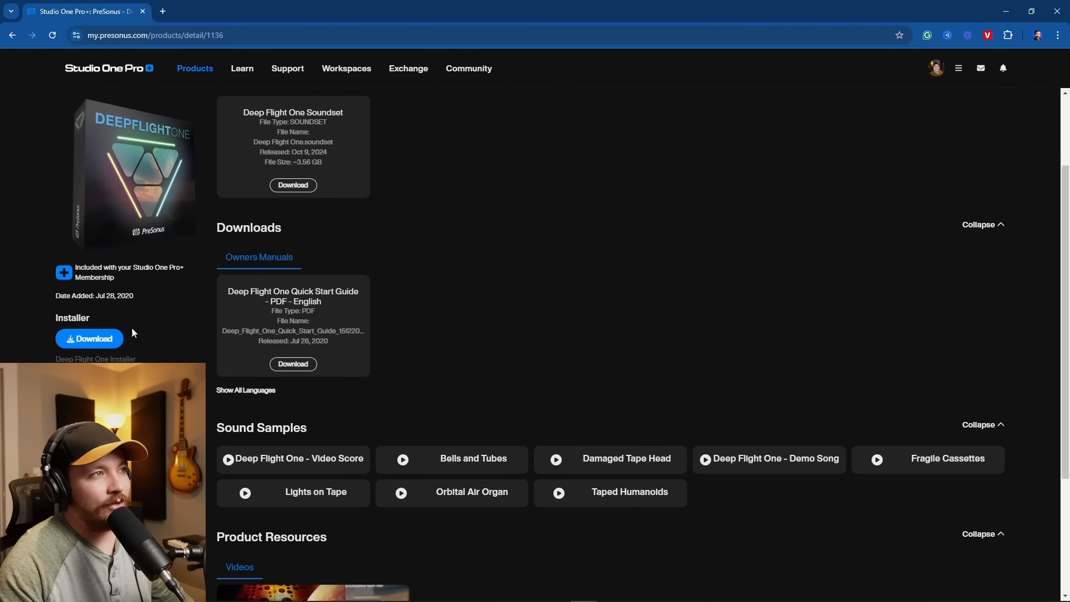
scroll(332, 277, "up", 2)
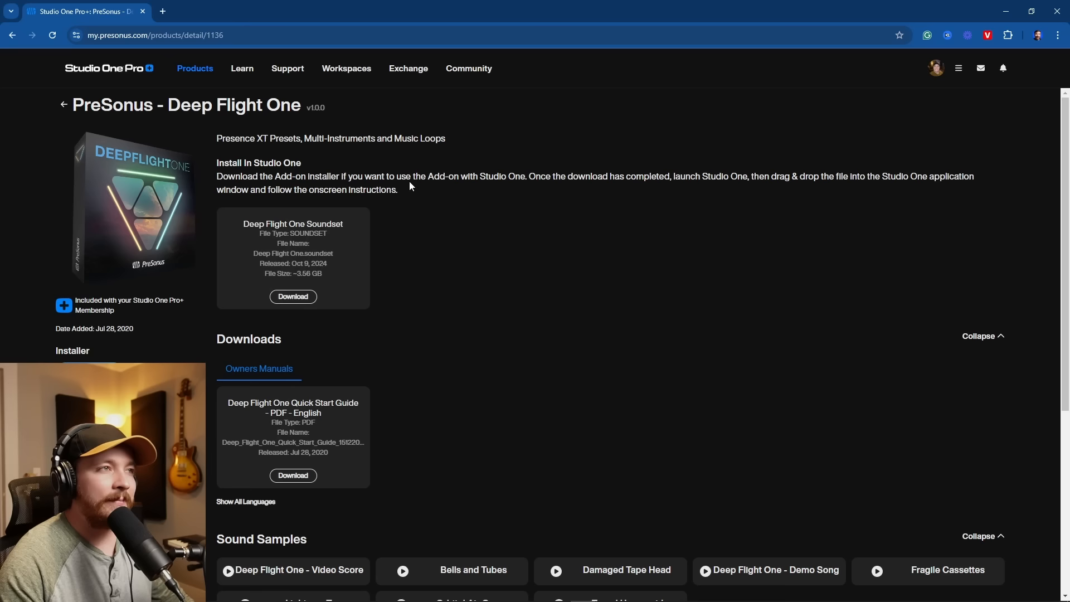
left_click_drag(213, 158, 487, 192)
left_click(486, 194)
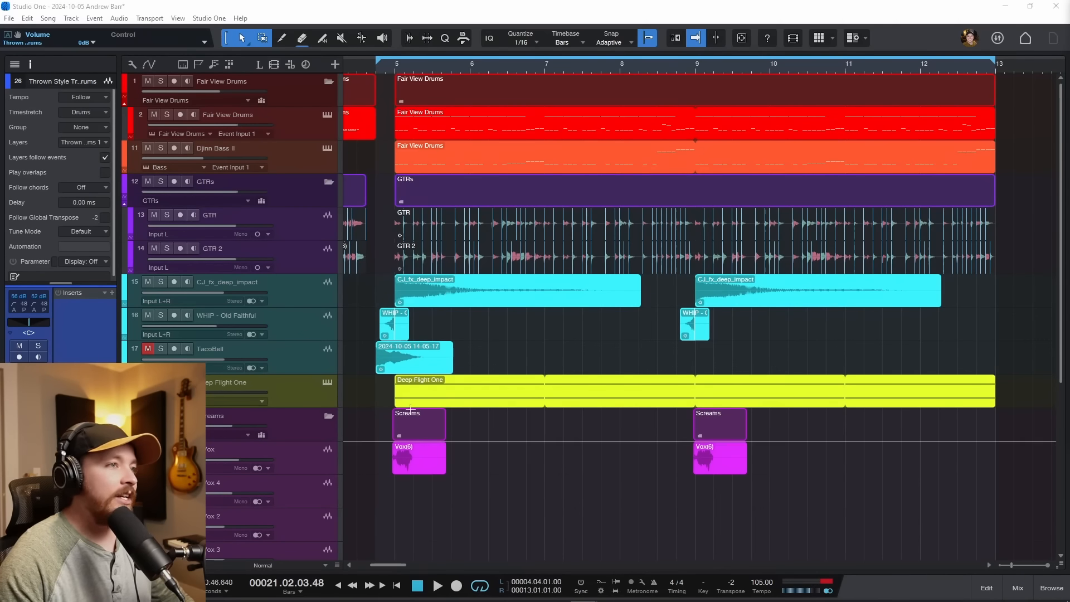
Back in Studio One, open the Deep Flight One instrument from its track to inspect the interface, and close it.
scroll(316, 376, "down", 2)
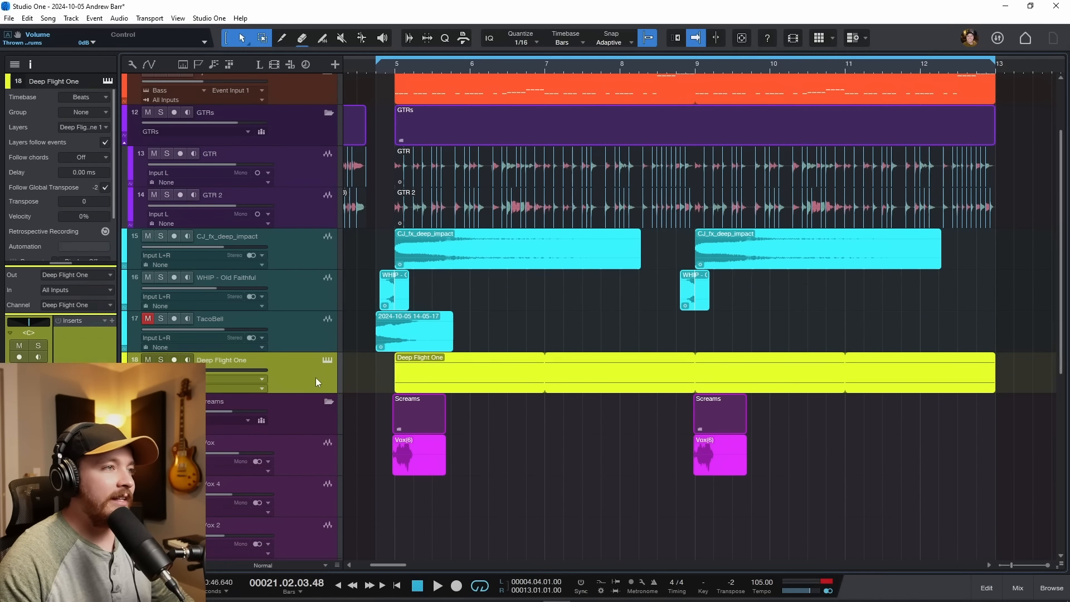
left_click(325, 360)
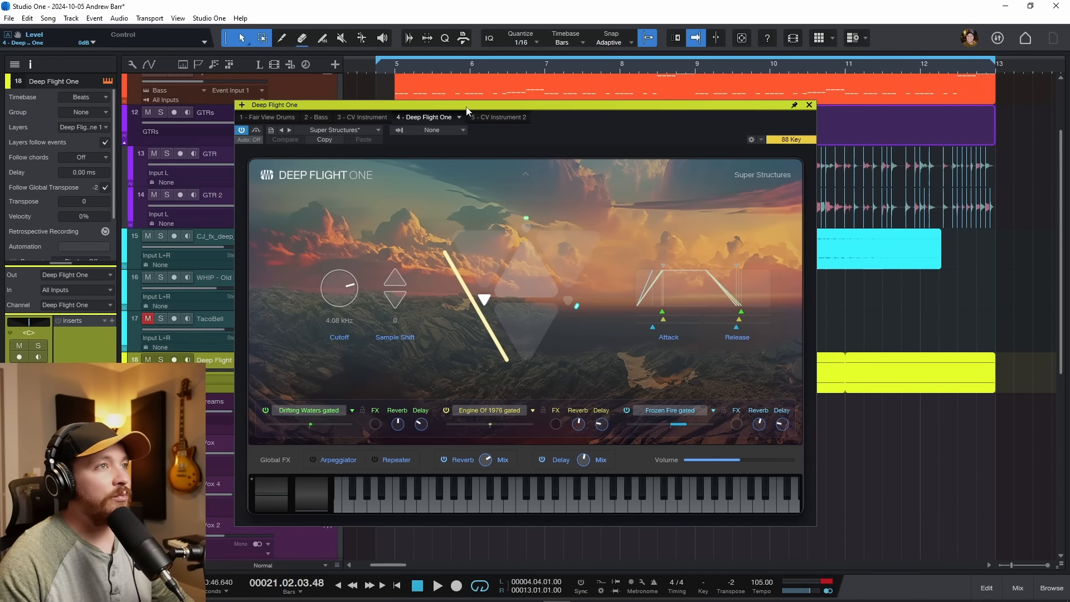
left_click_drag(467, 108, 506, 99)
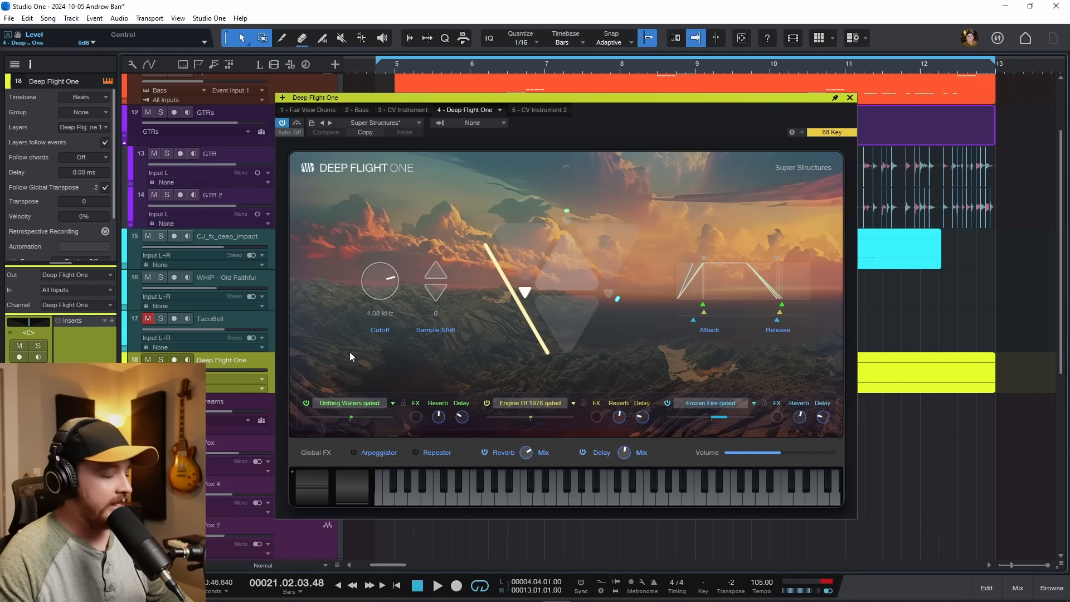
left_click(850, 98)
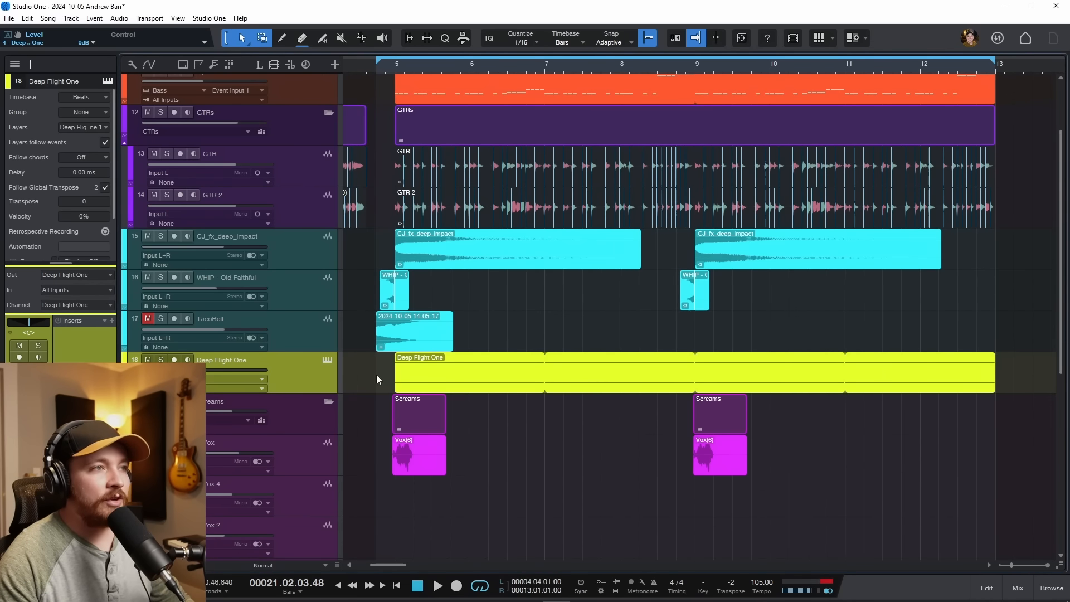
Move the playhead to the start of bar 5 and open the Deep Flight One track's instrument.
left_click(396, 67)
scroll(507, 444, "up", 1)
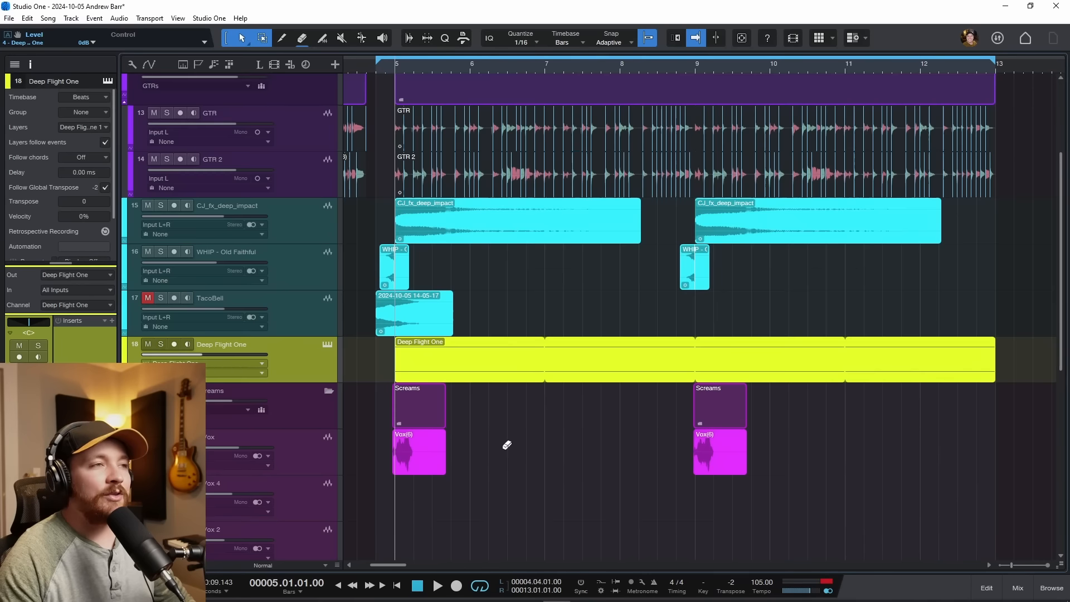
scroll(507, 445, "up", 1)
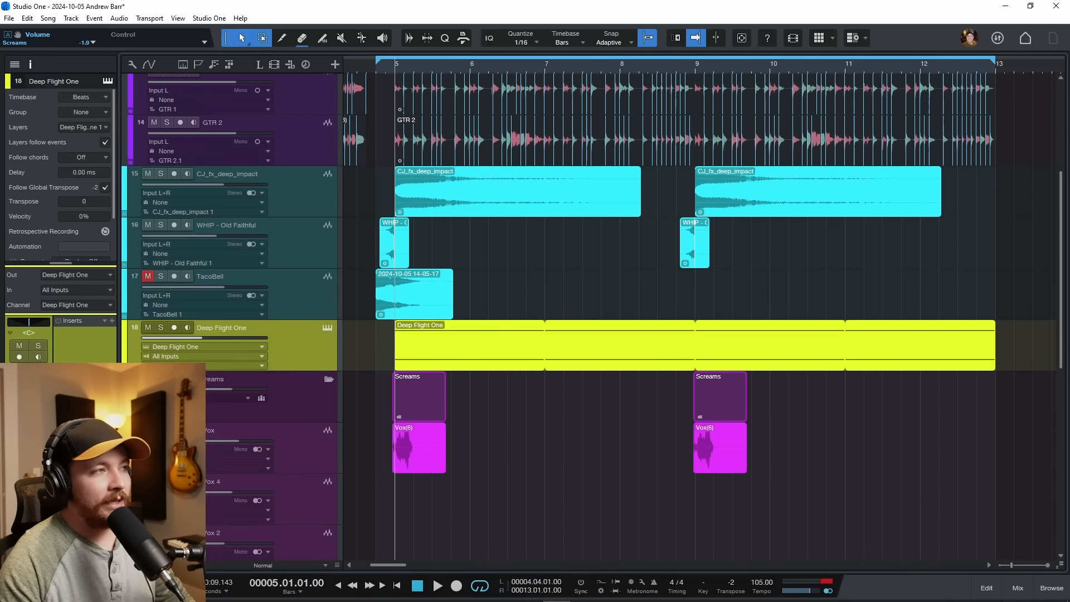
left_click(328, 328)
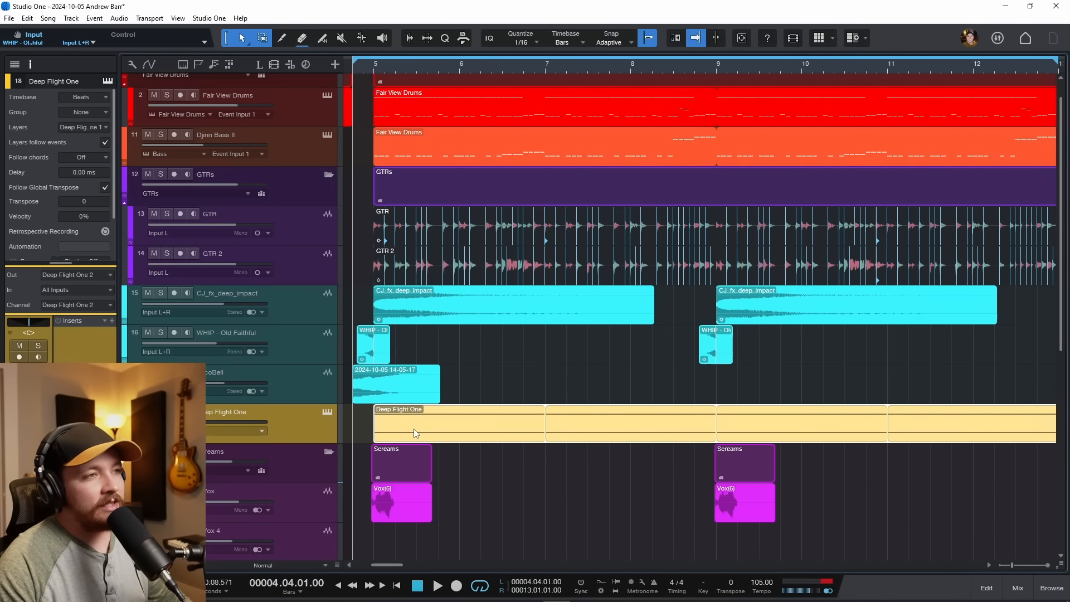
Play the song from bar 4, beat 4, solo the Deep Flight One track, open its instrument window, and stop playback.
key("space")
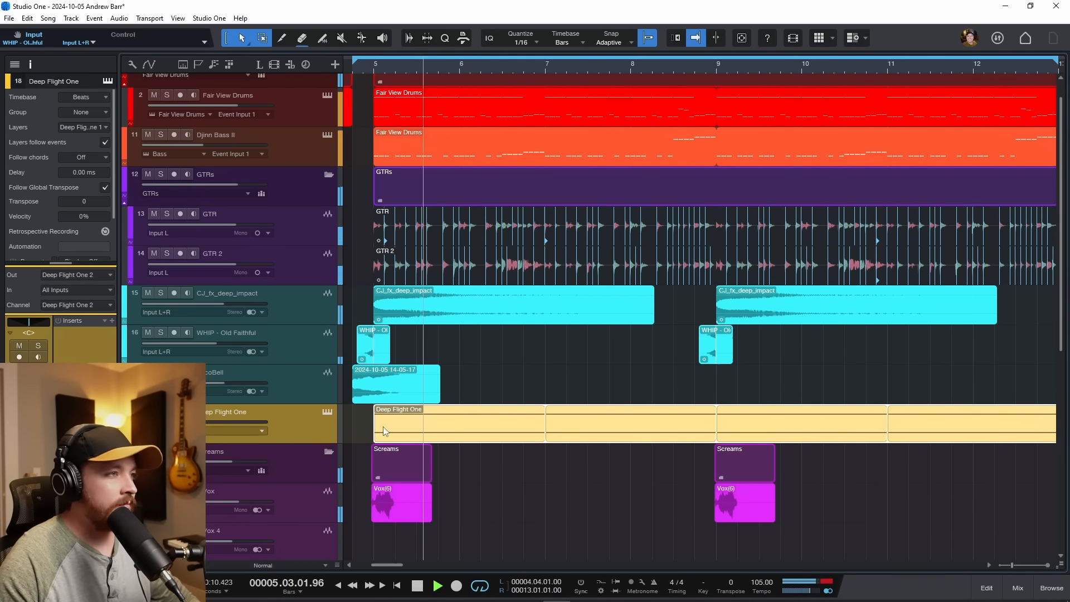
key("s")
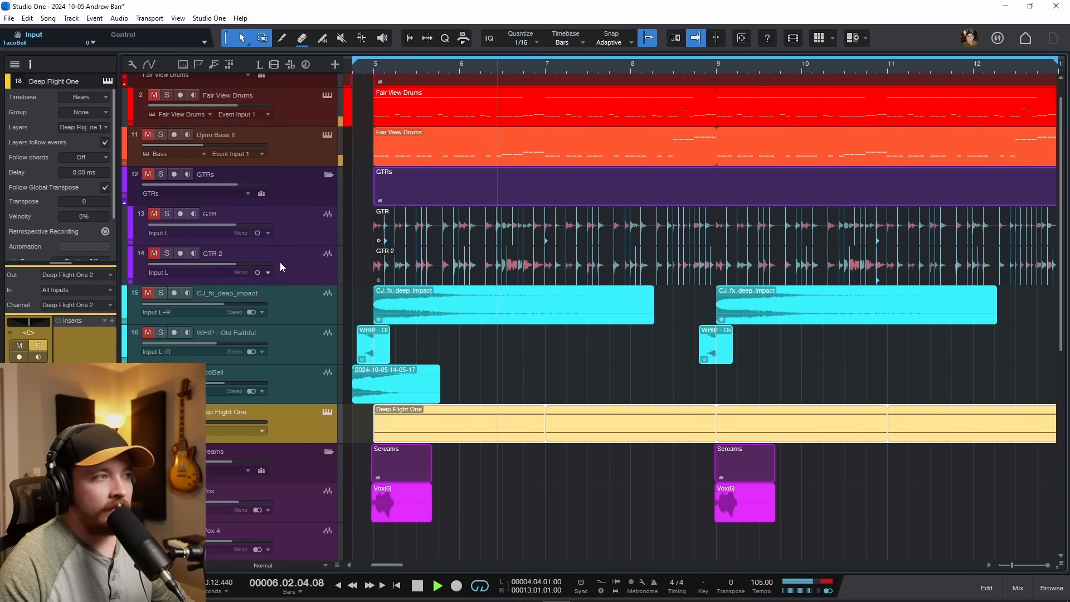
left_click(327, 413)
left_click_drag(529, 103, 570, 87)
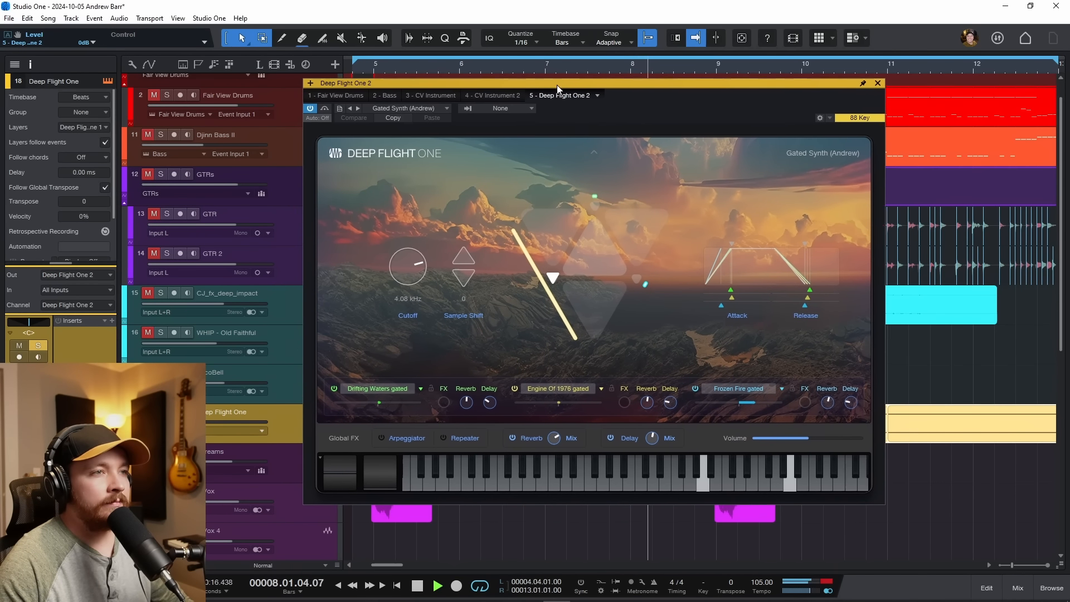
key("space")
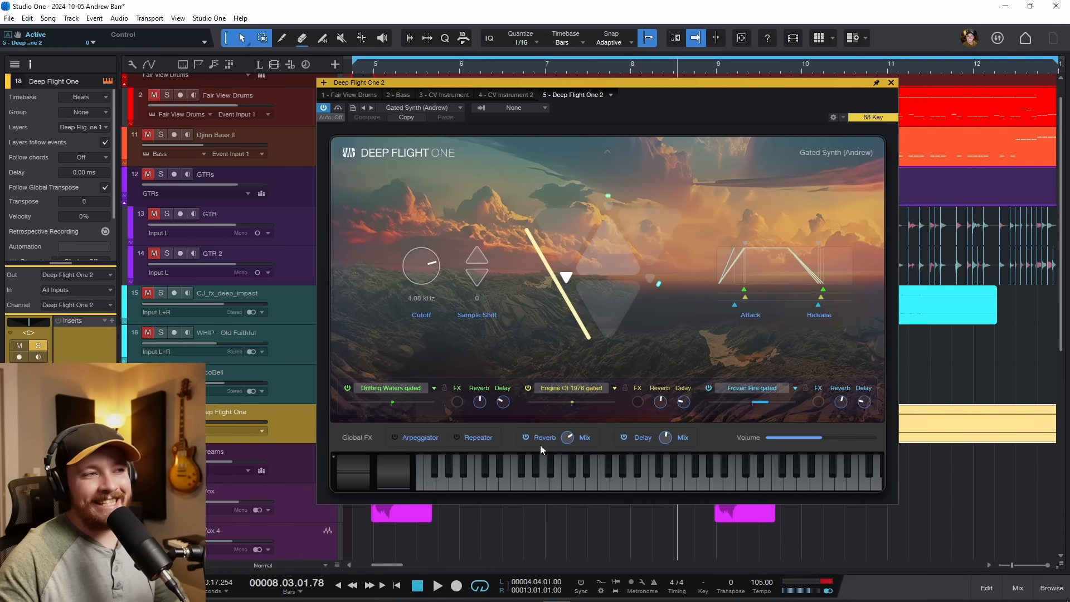
Expand Deep Flight One's detailed sound-editing view to examine the Drifting Waters gated layer's controls, and collapse it.
left_click(606, 151)
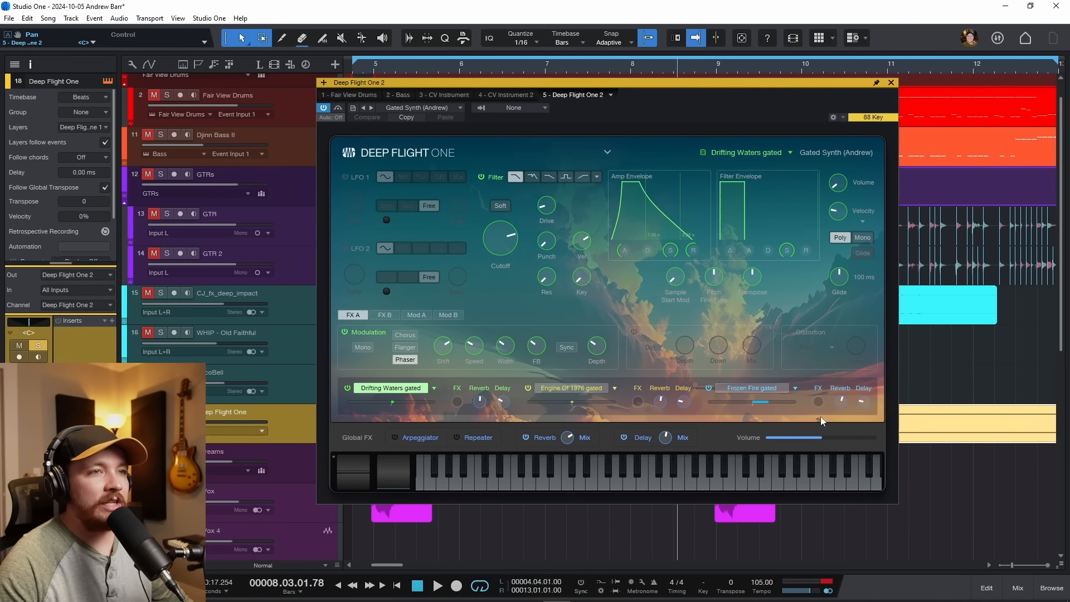
left_click(608, 150)
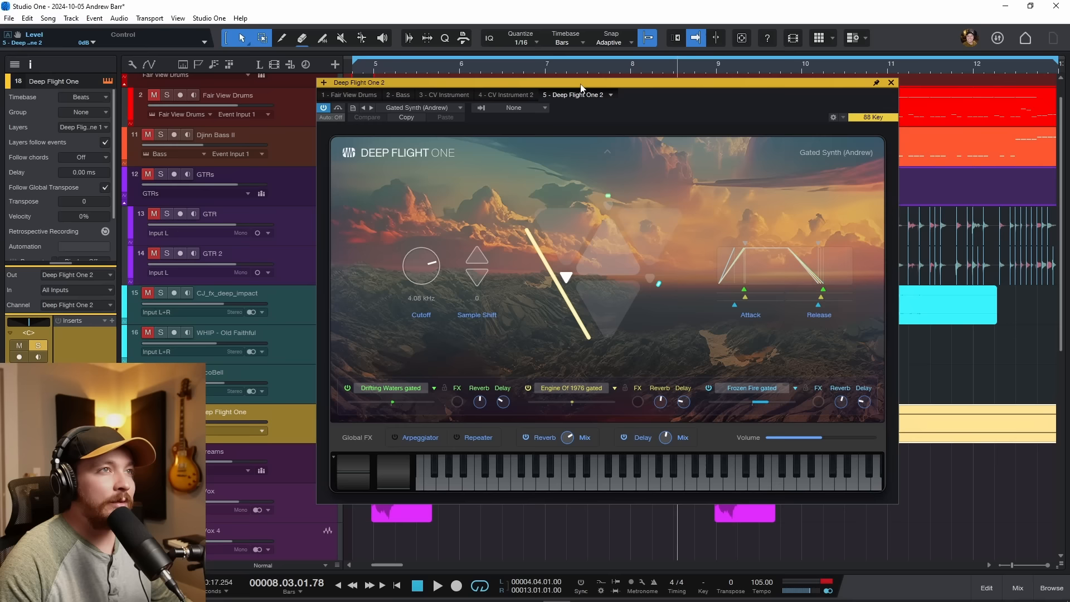
left_click_drag(580, 85, 561, 85)
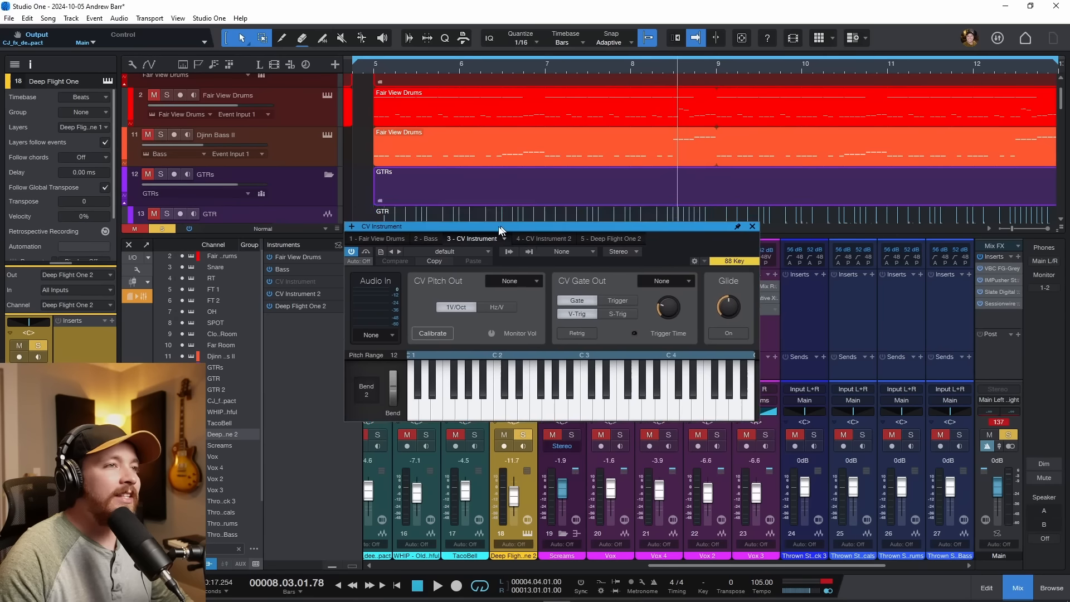
Reposition the CV Instrument window and examine its pitch output, gate output and glide controls.
left_click_drag(502, 225, 500, 198)
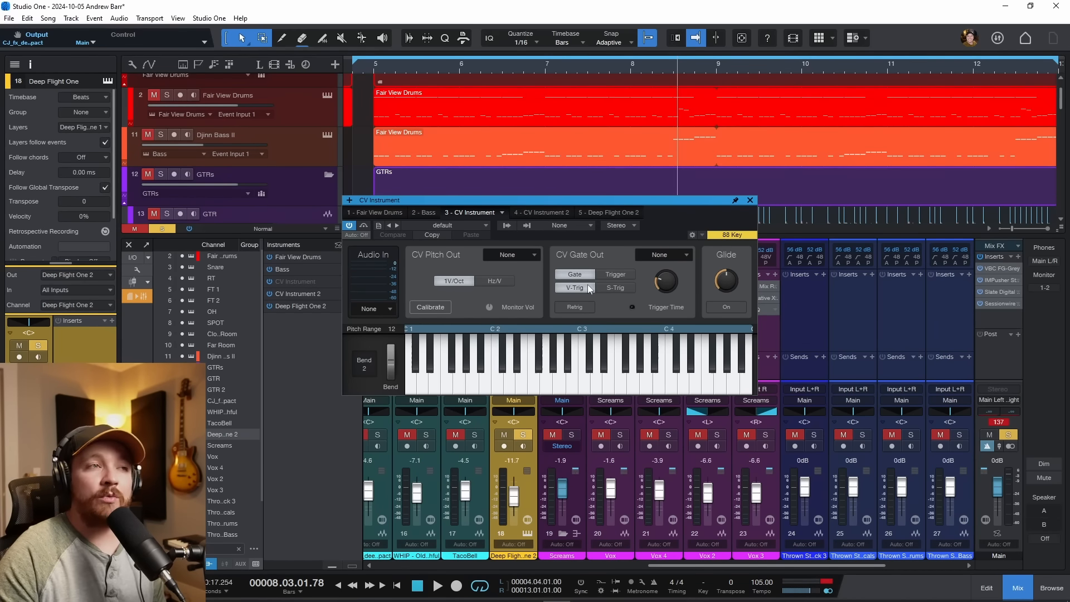
left_click(544, 347)
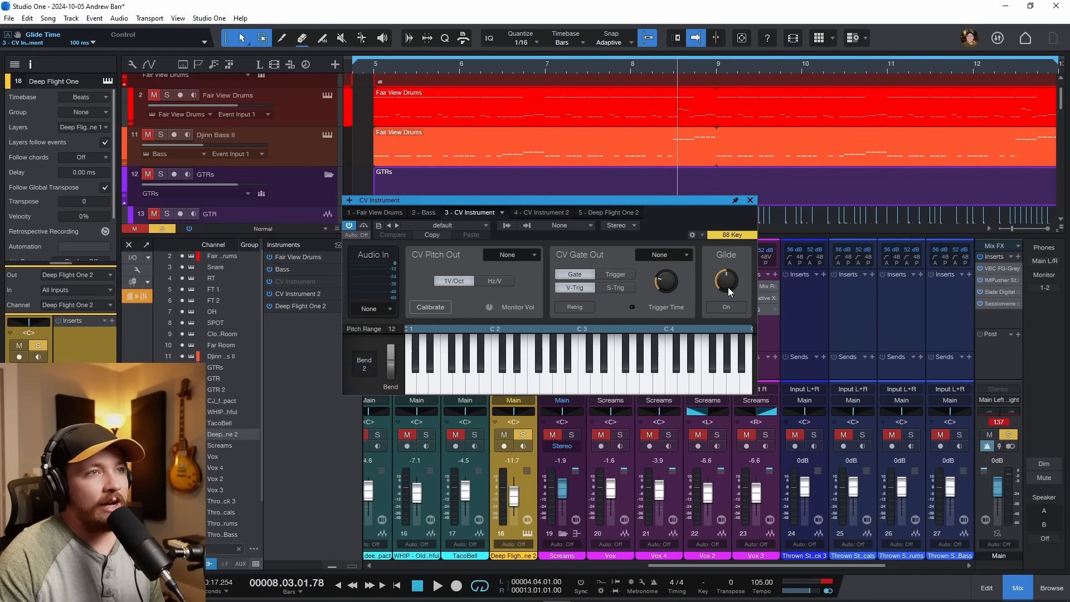
left_click(481, 346)
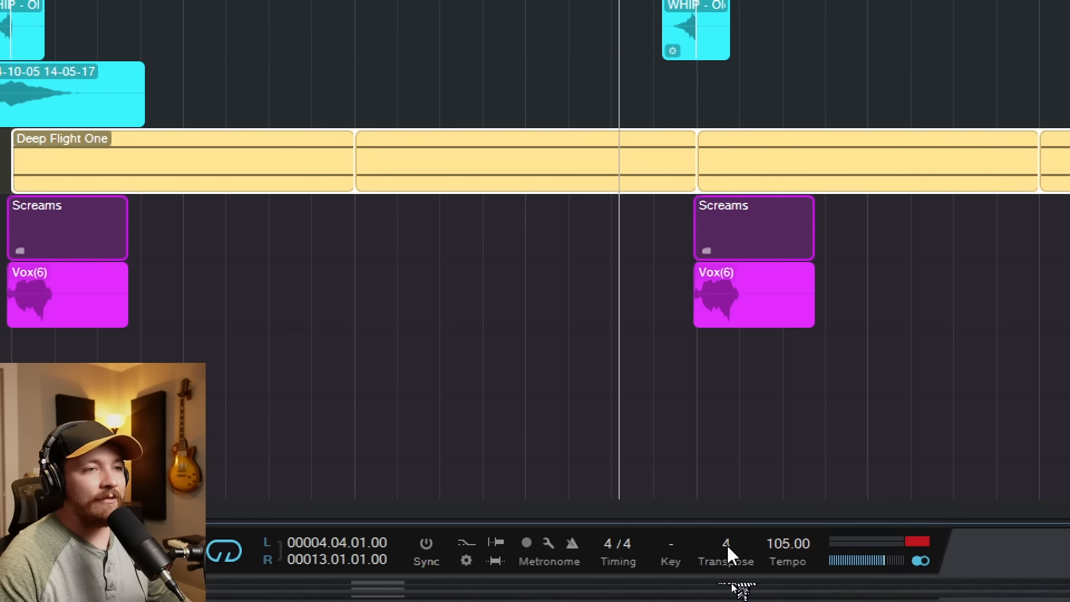
Try lowering and raising the song's global Transpose value.
scroll(726, 544, "down", 2)
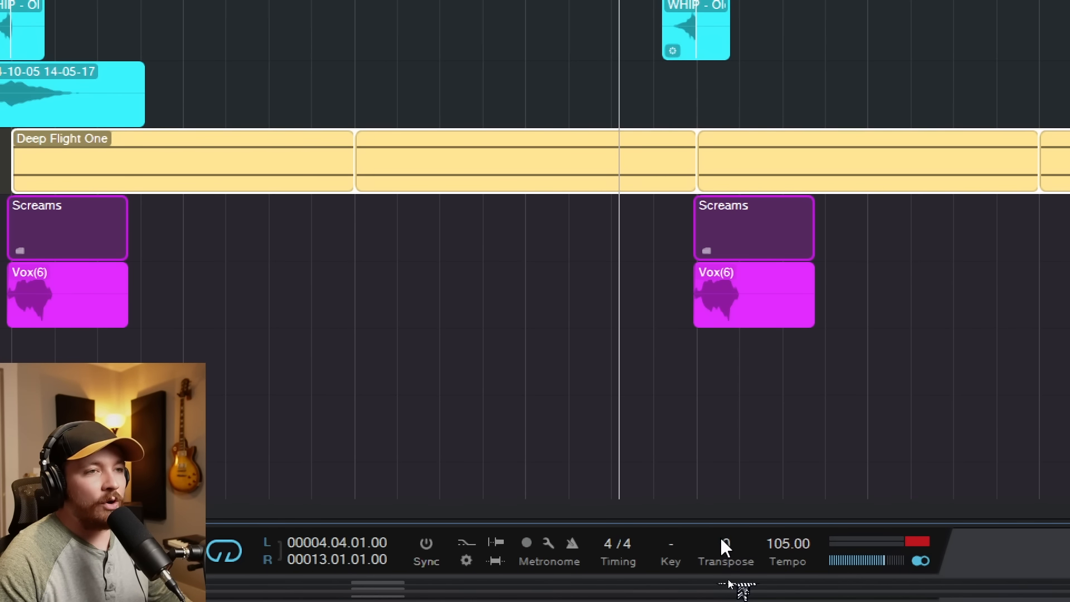
scroll(724, 543, "up", 2)
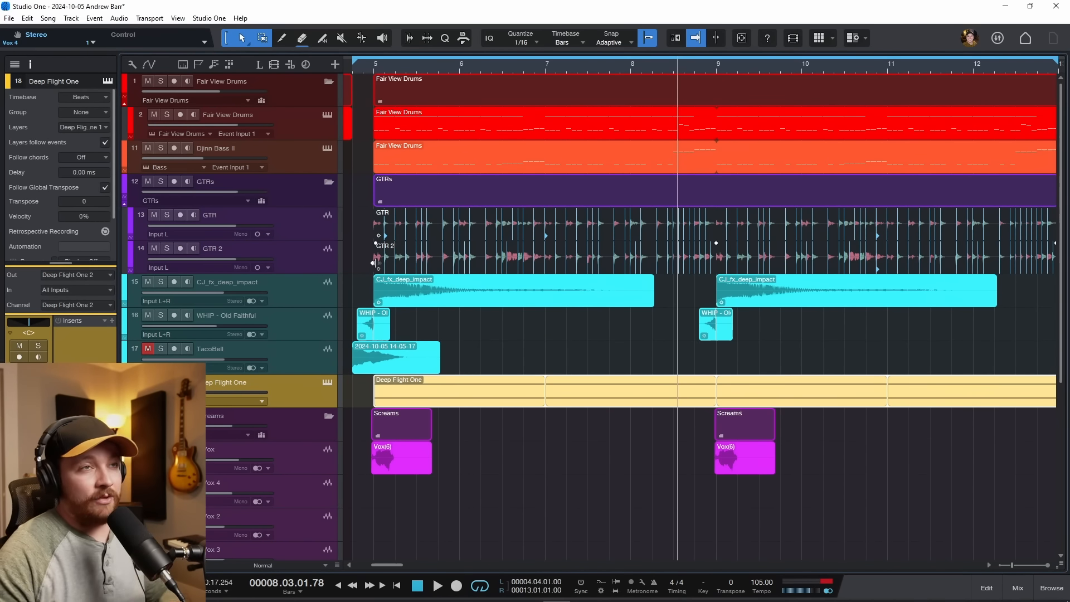
Move the playhead to the start of bar 5 and solo the Fair View Drums instrument track.
left_click(375, 68)
left_click(305, 122)
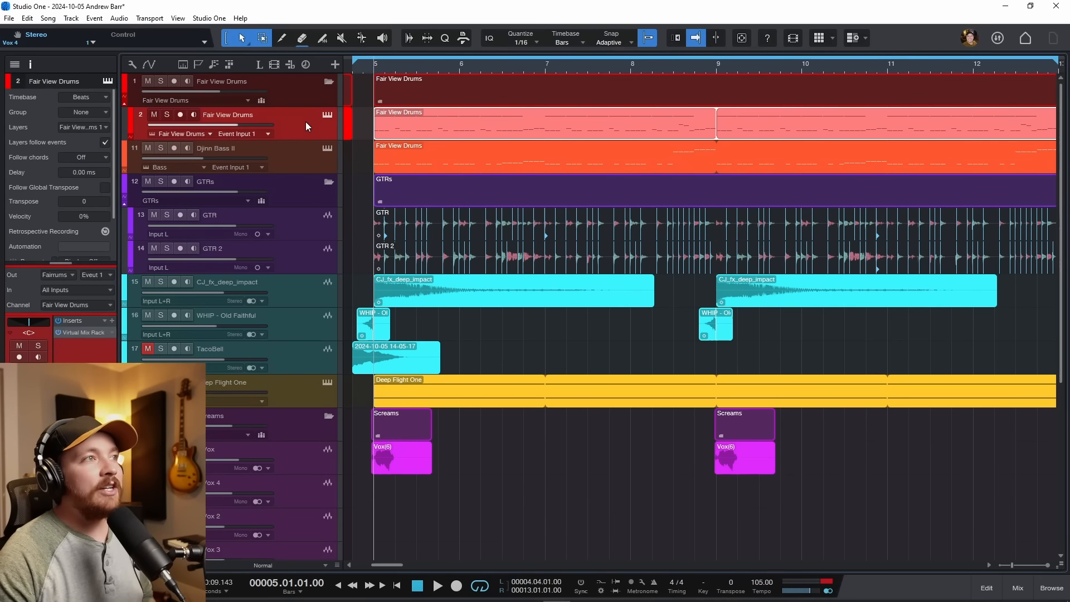
left_click(167, 114)
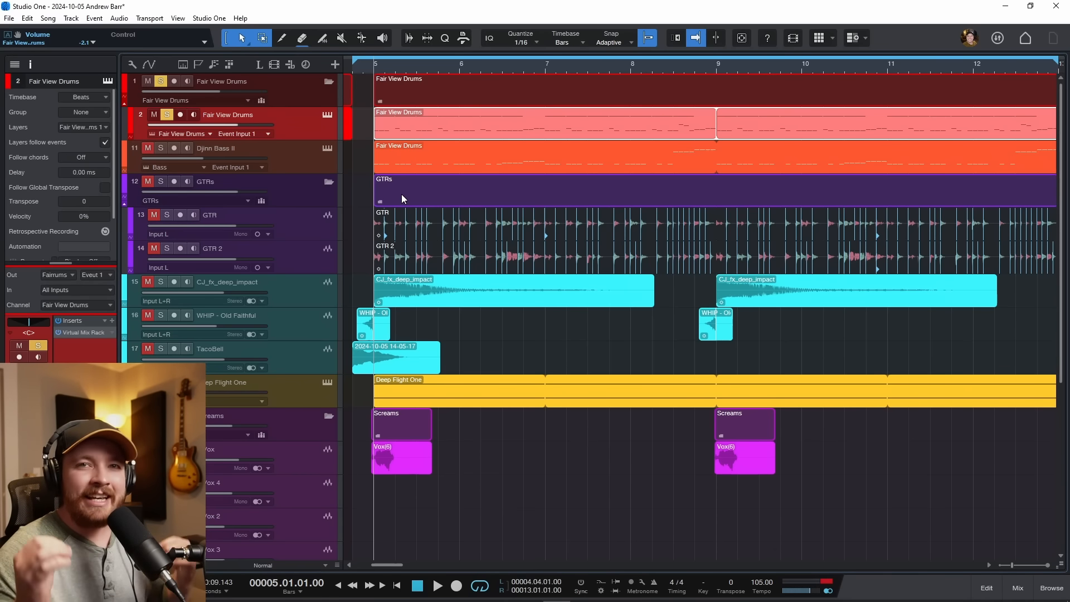
Open the Fair View Drums event for note editing, delete its first C 0 note, and undo the deletion.
double_click(406, 135)
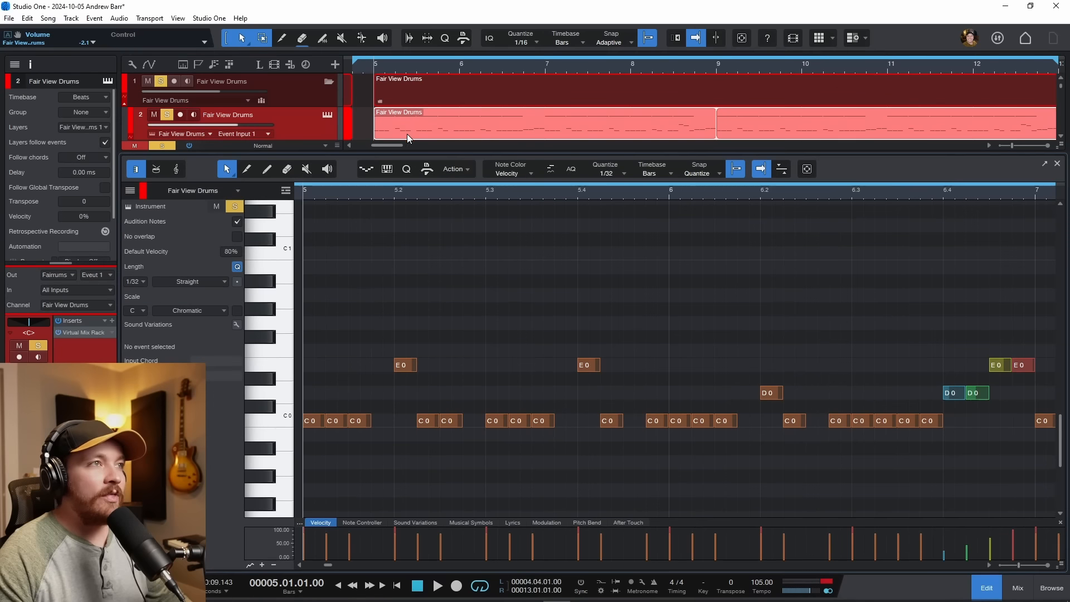
left_click(311, 421)
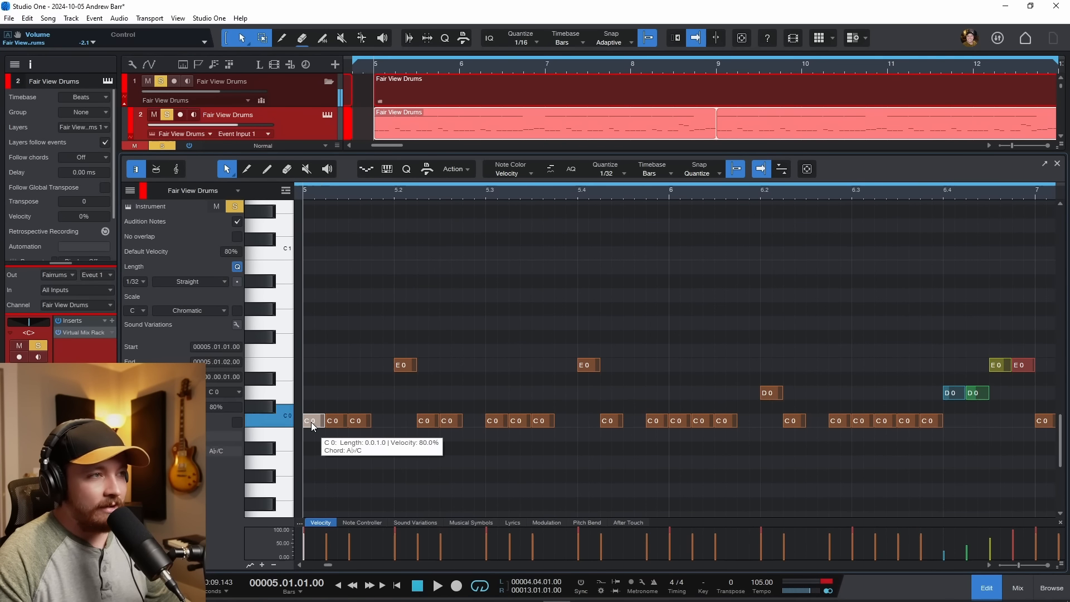
key("Delete")
key("ctrl+z")
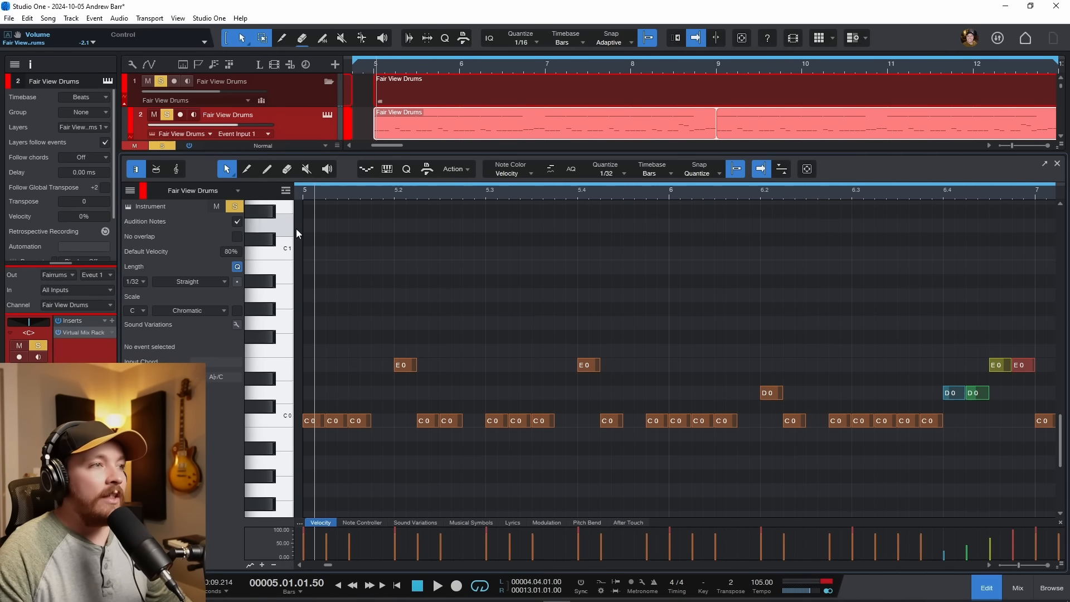
Play the soloed Fair View Drums track from bar 5 and show the mixer console.
left_click(304, 192)
key("space")
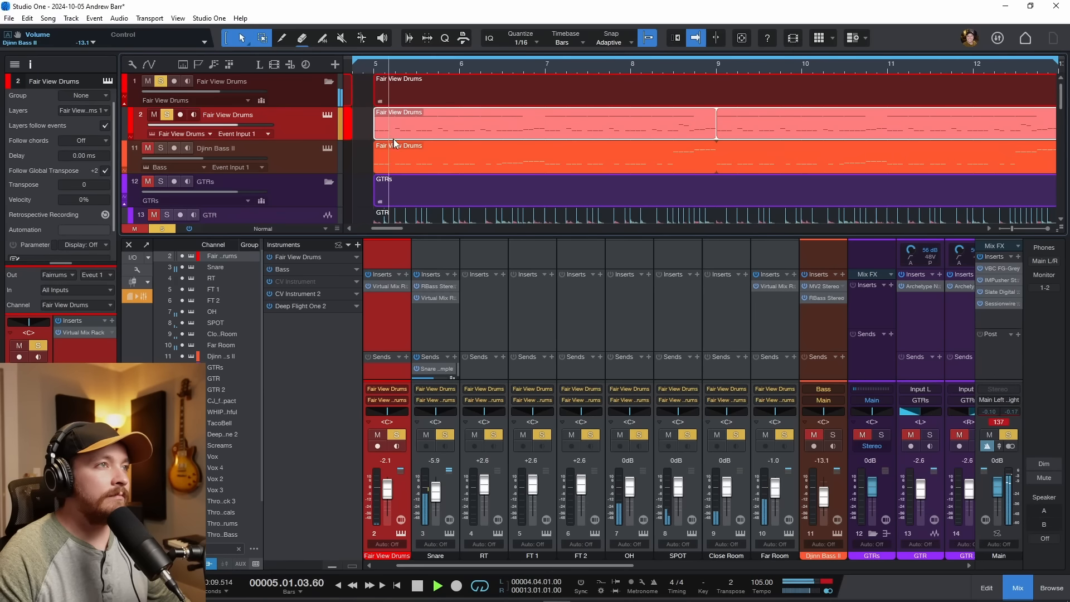
key("F3")
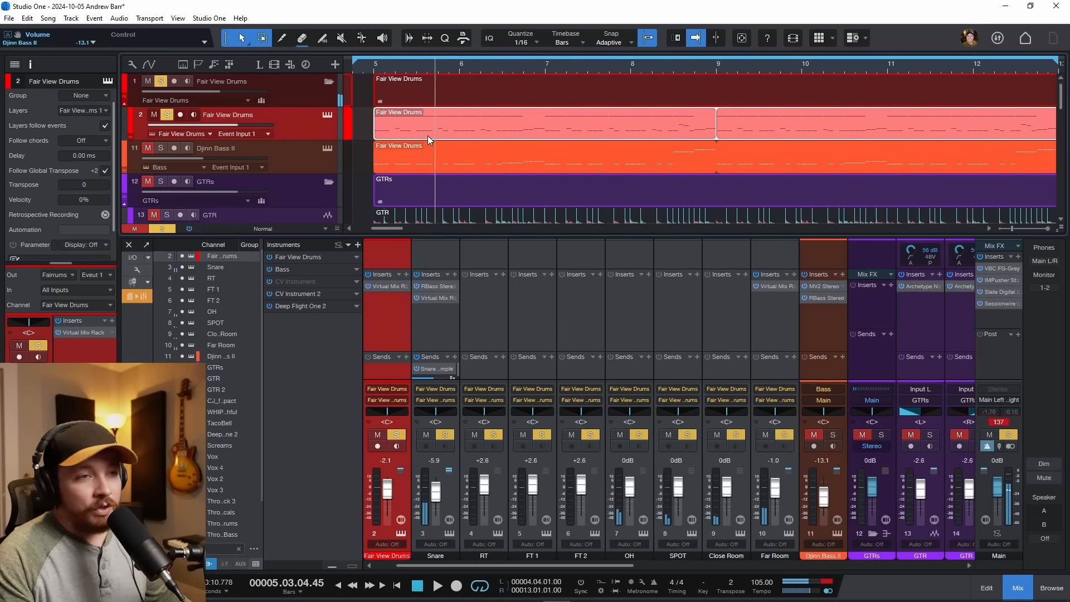
Toggle the track inspector off and on again, and close the mixer console.
left_click(30, 65)
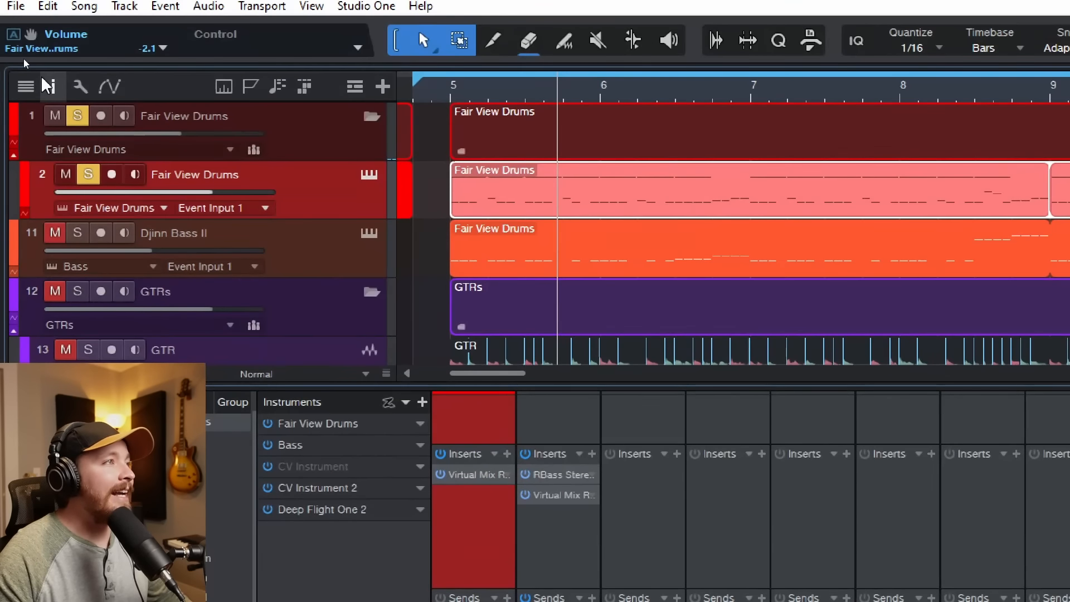
left_click(48, 87)
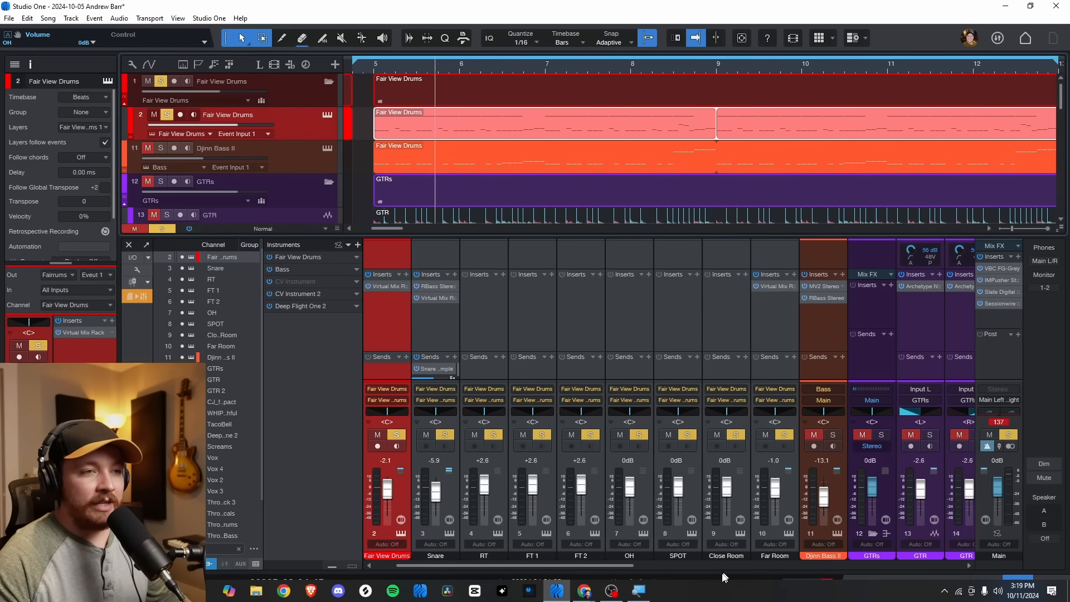
key("F3")
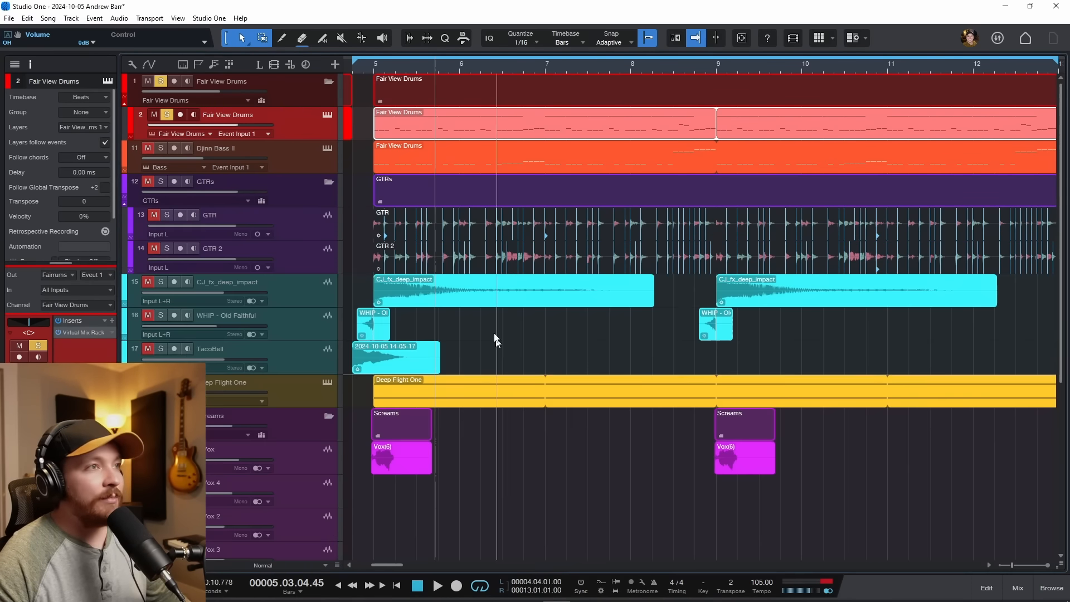
Select the Djinn Bass II, GTR, GTR 2, CJ_fx_deep_impact and Deep Flight One tracks in turn to inspect their Follow Global Transpose settings.
left_click(293, 156)
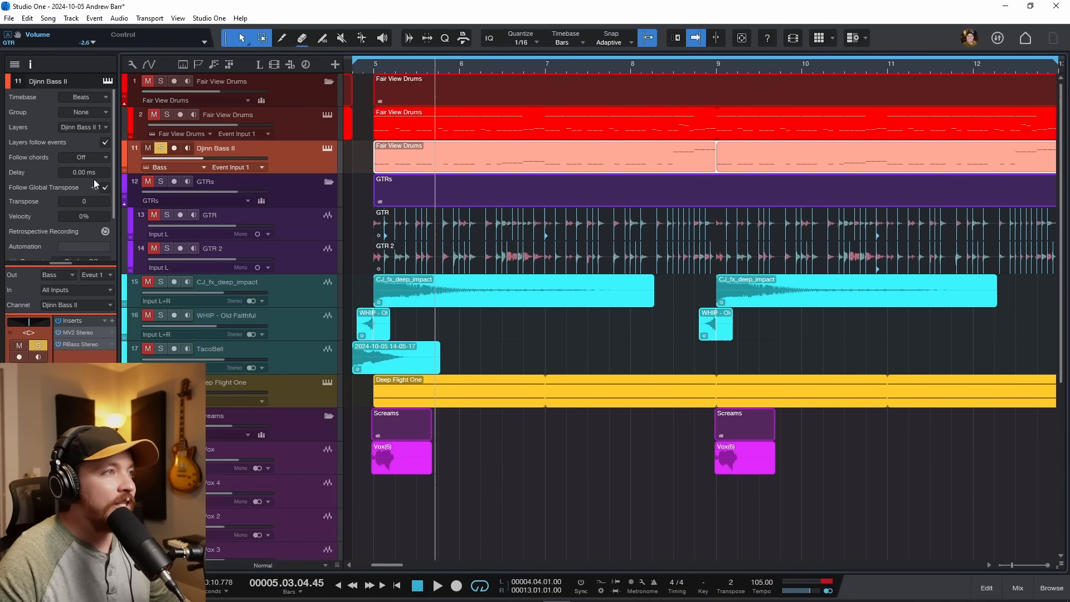
left_click(312, 216)
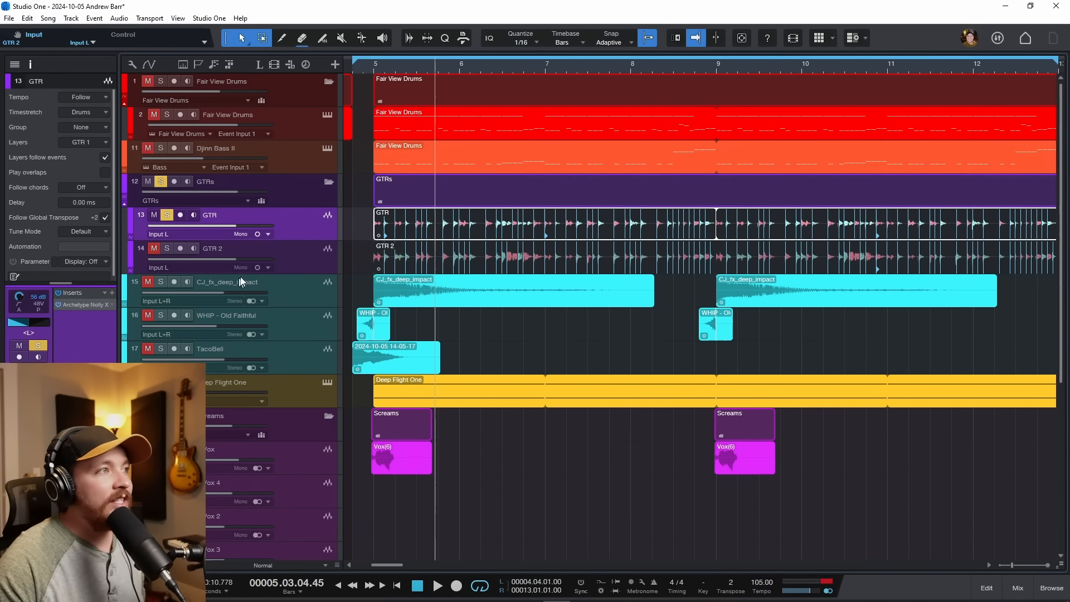
left_click(309, 260)
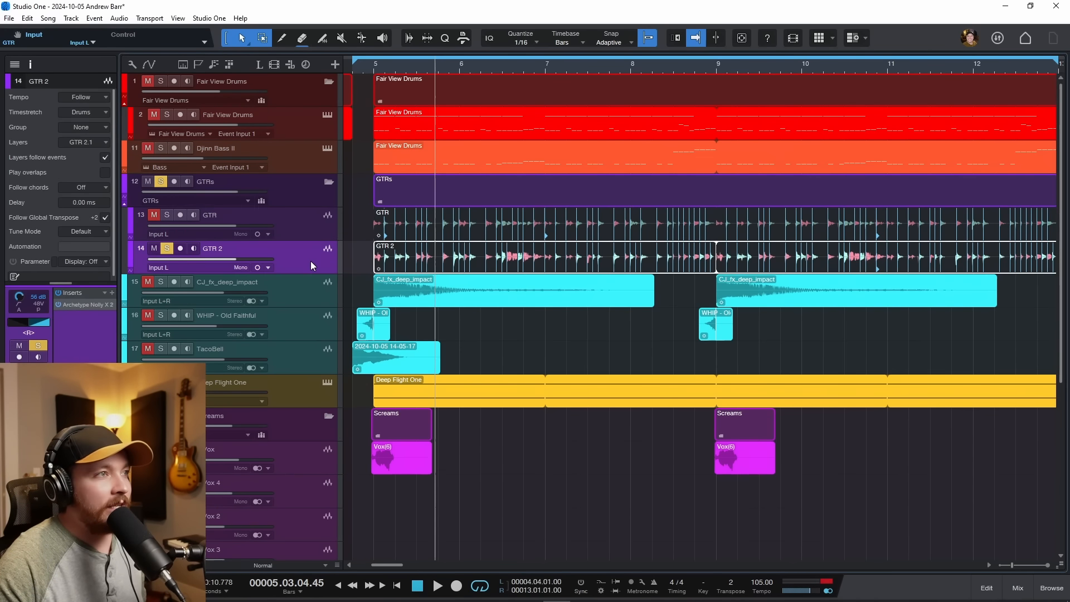
left_click(295, 298)
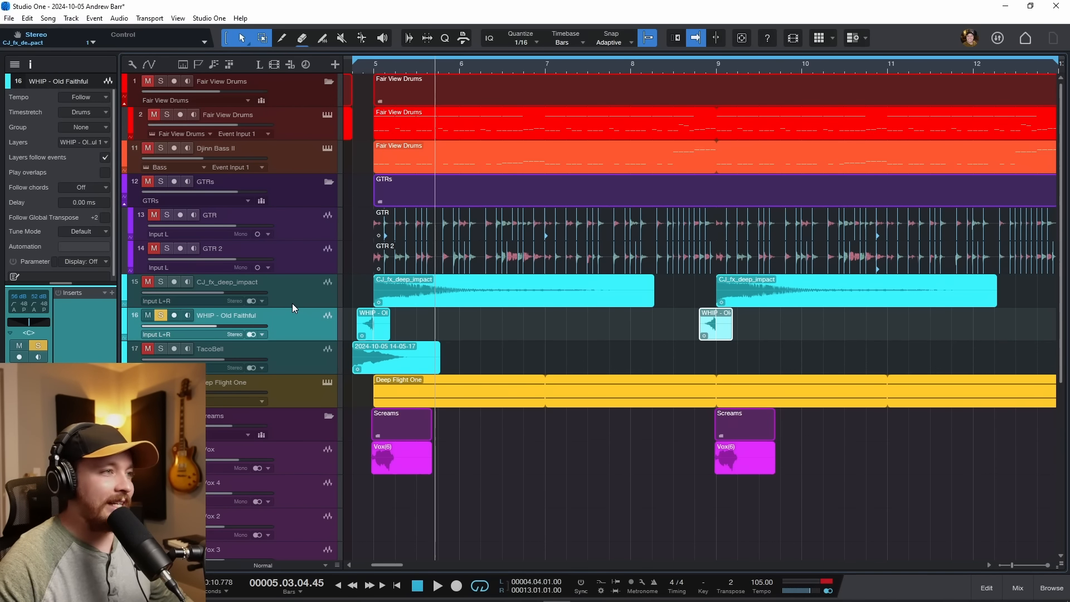
left_click(290, 393)
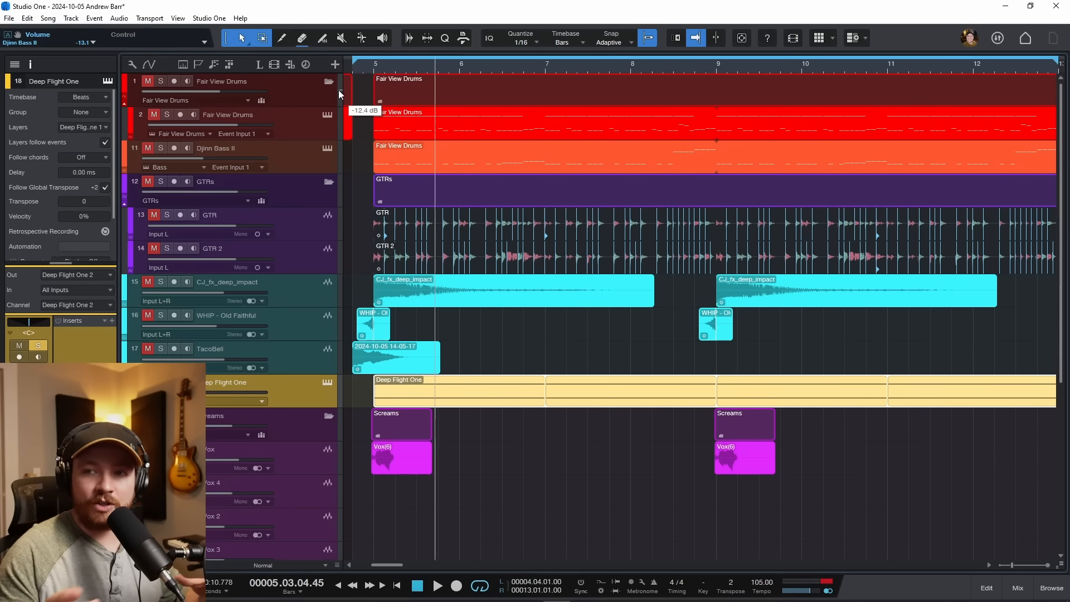
Unsolo the Deep Flight One track and play the full song from bar 5 with global Transpose set to 3.
left_click(368, 68)
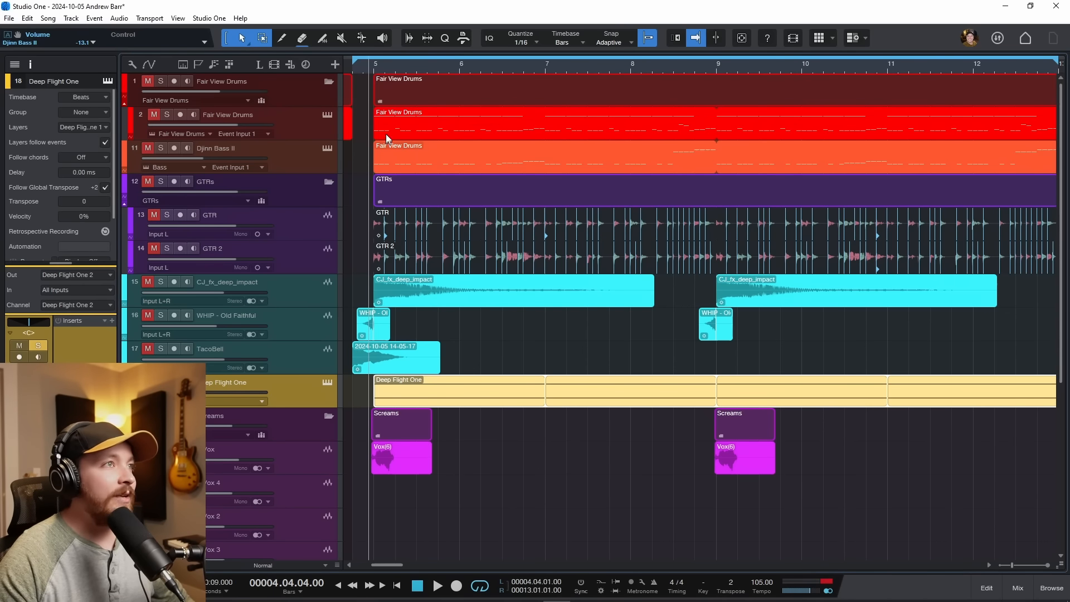
left_click(376, 68)
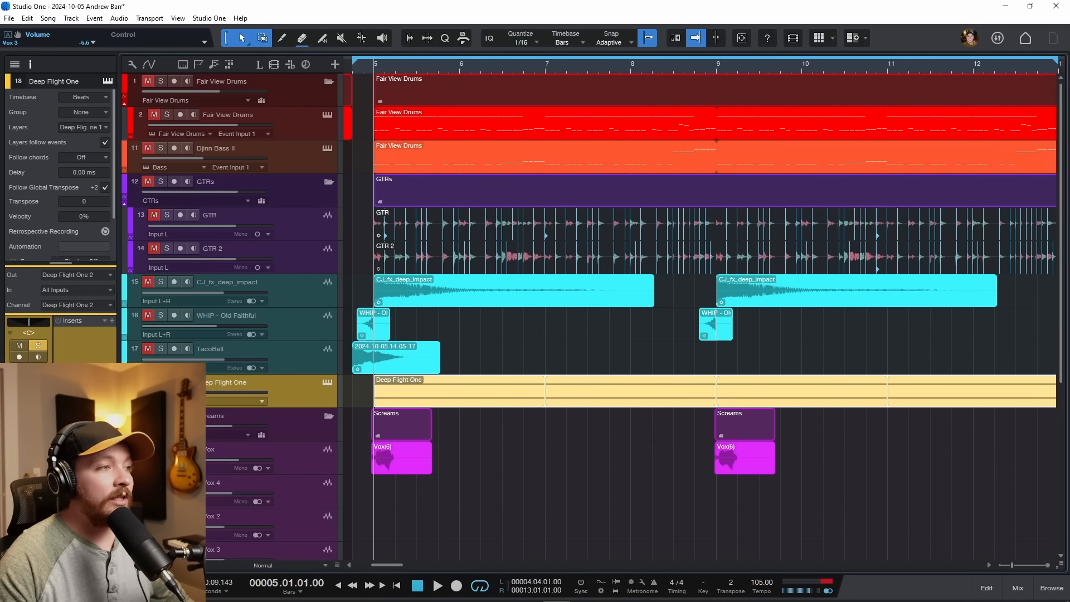
key("s")
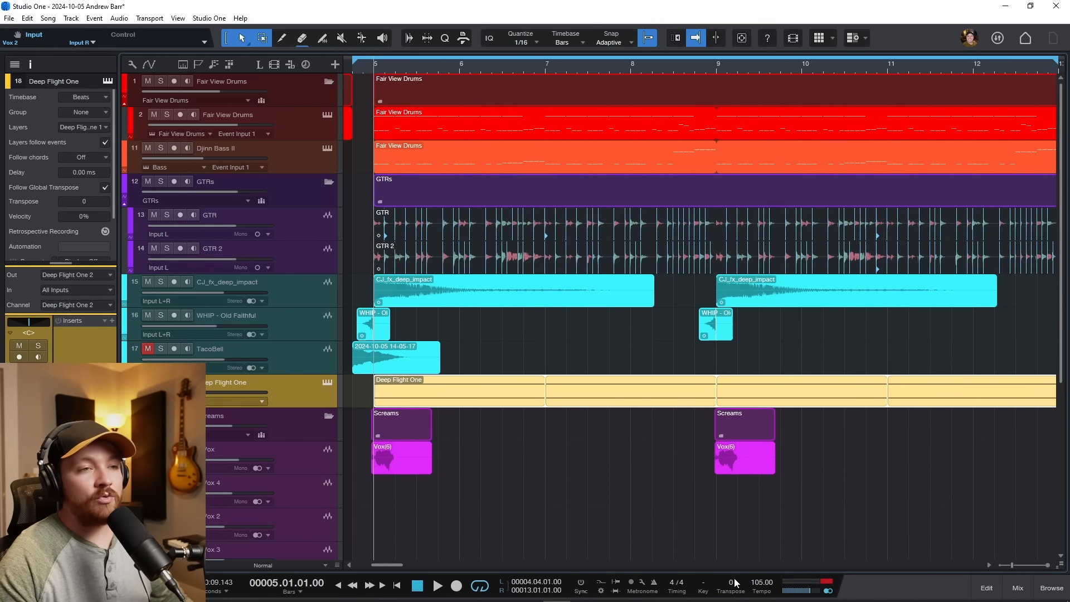
key("space")
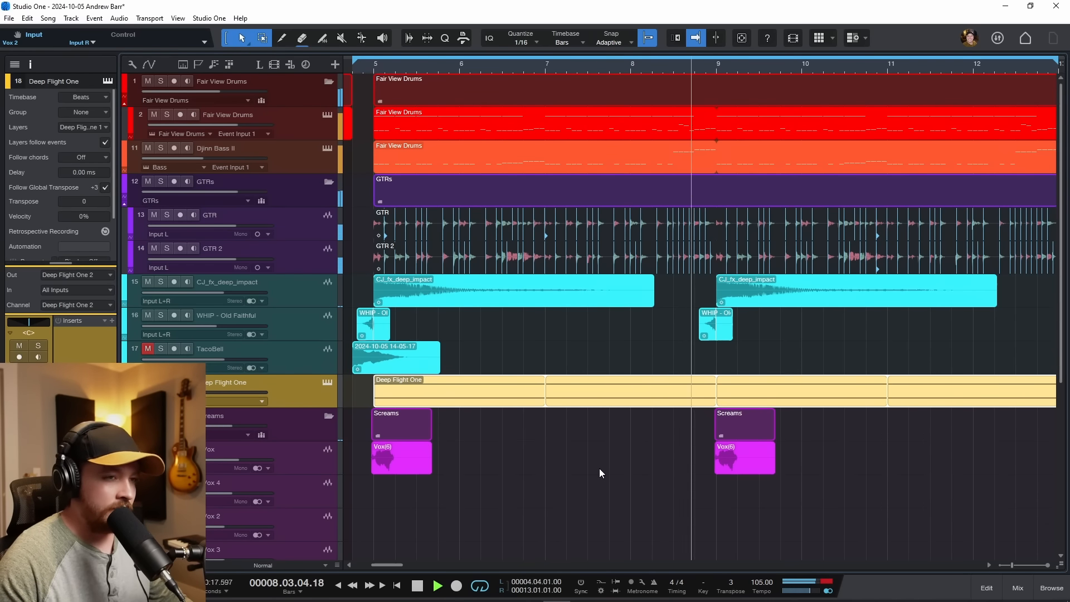
Replay the song from bar 4, beat 4 with global Transpose set to -2 and to -4.
left_click(352, 67)
key("space")
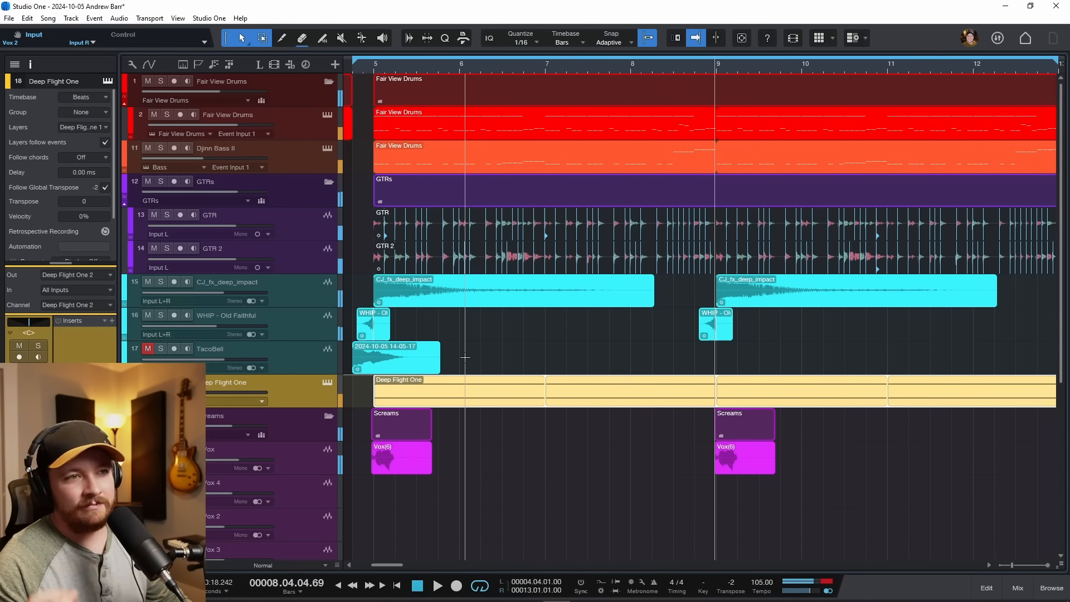
key("space")
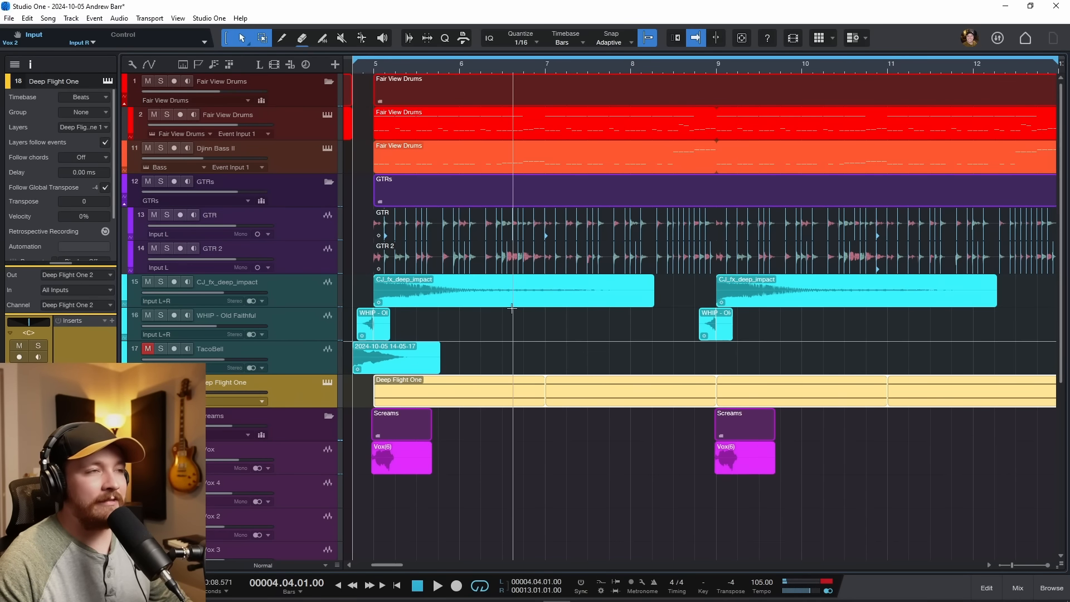
key("space")
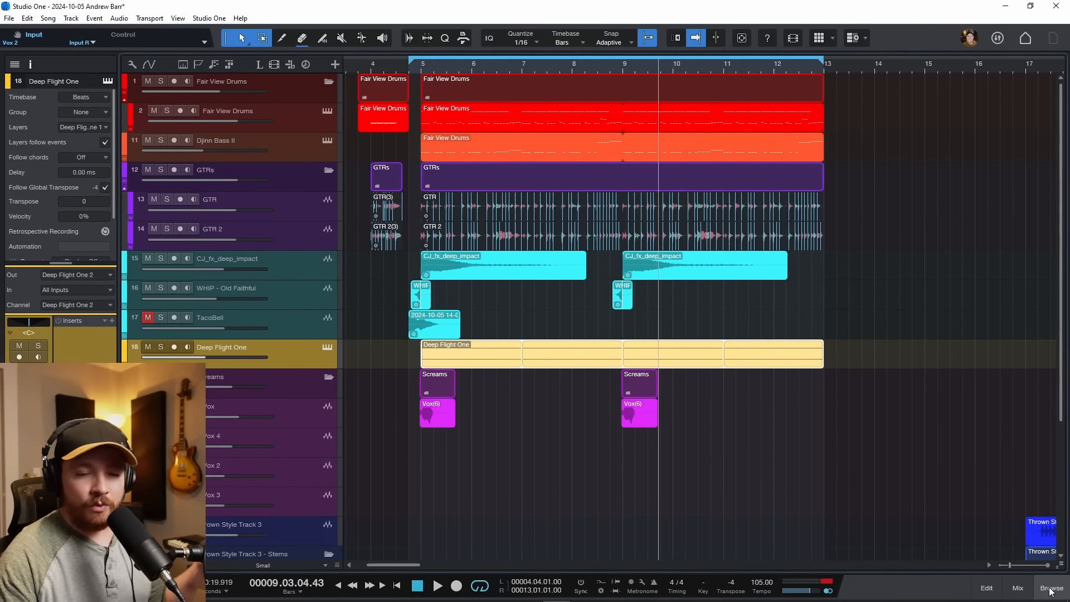
Open the browser and switch it to the Splice sample library.
left_click(1050, 589)
left_click(872, 93)
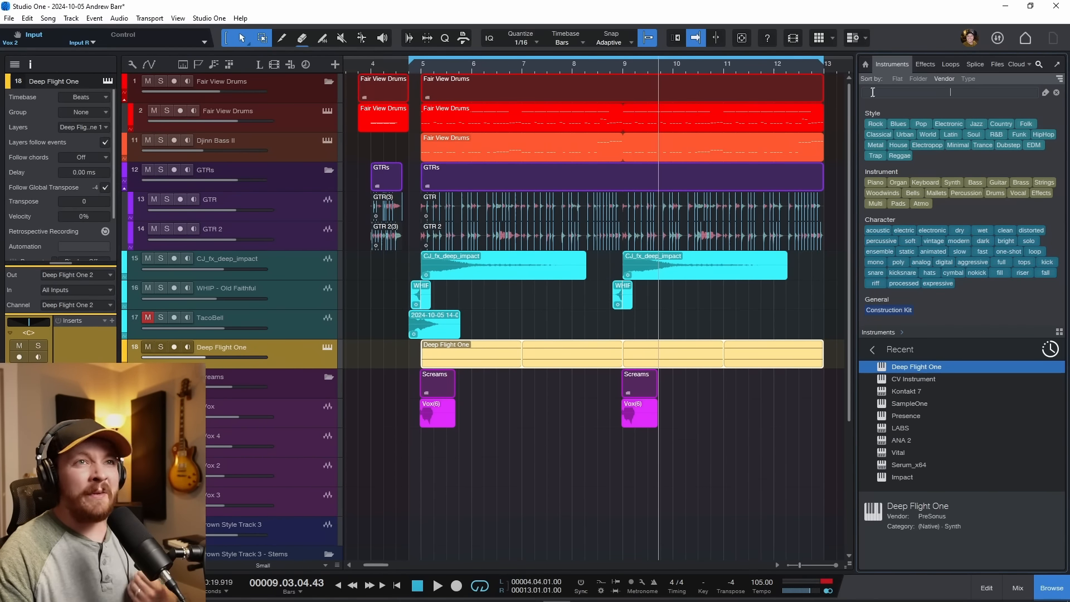
left_click(984, 64)
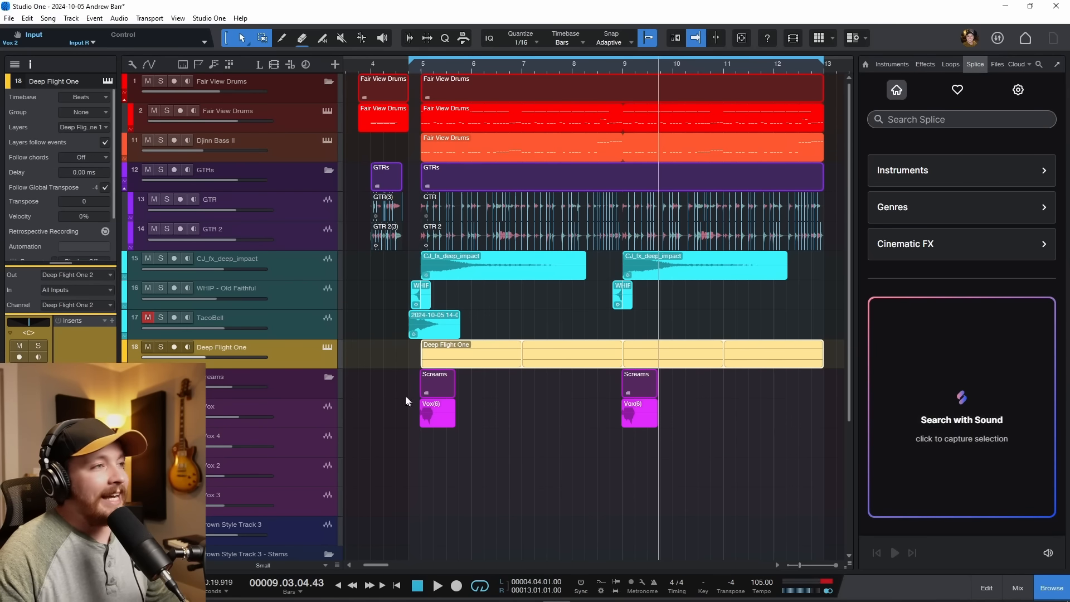
Select the first CJ_fx_deep_impact event, solo its track, and play it from bar 5.
left_click(460, 272)
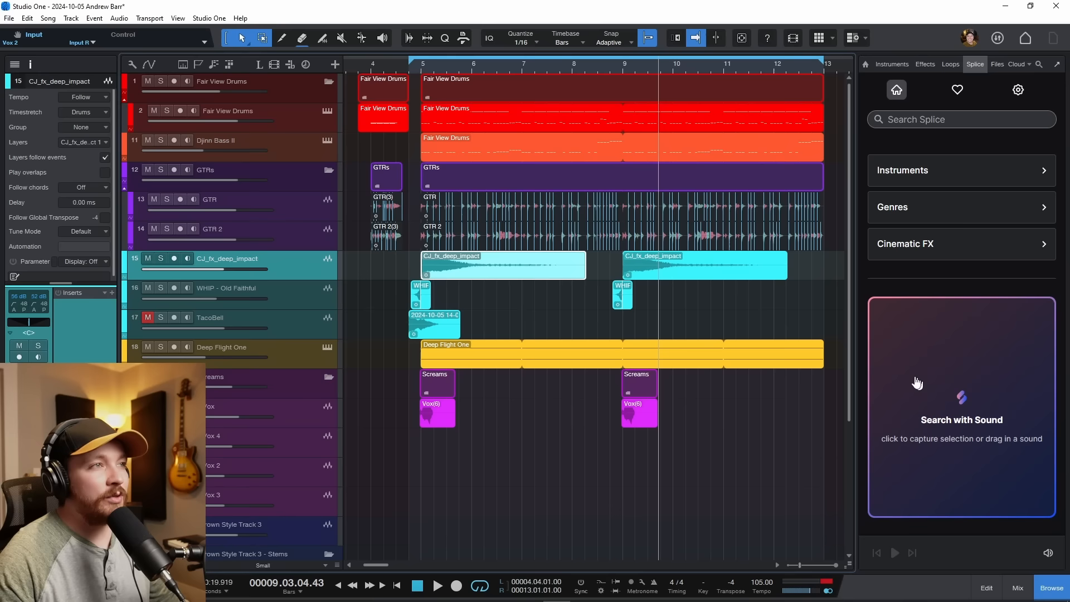
key("space")
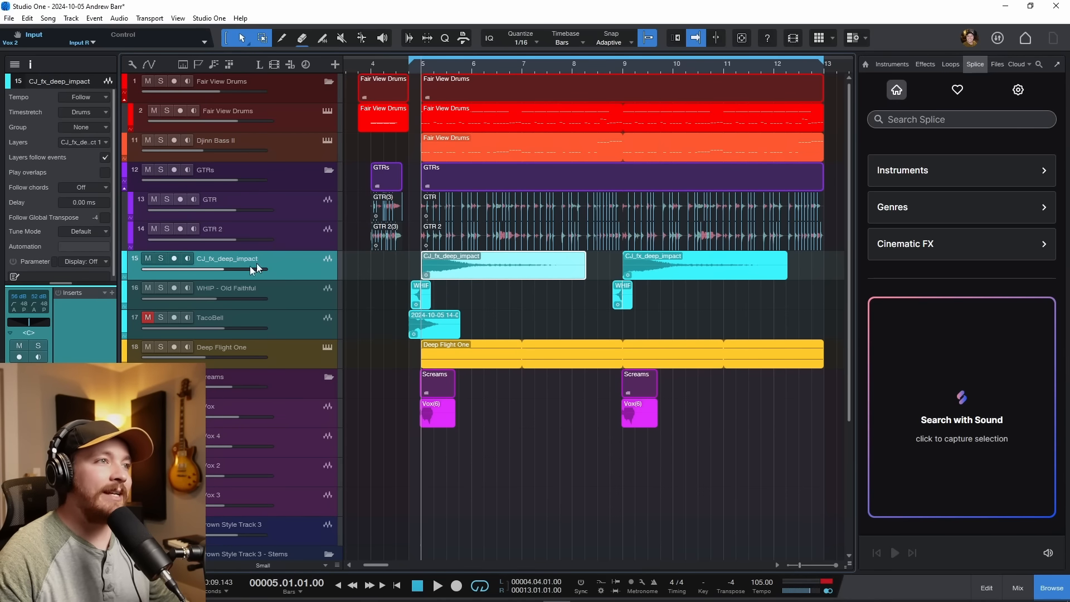
left_click(160, 259)
key("space")
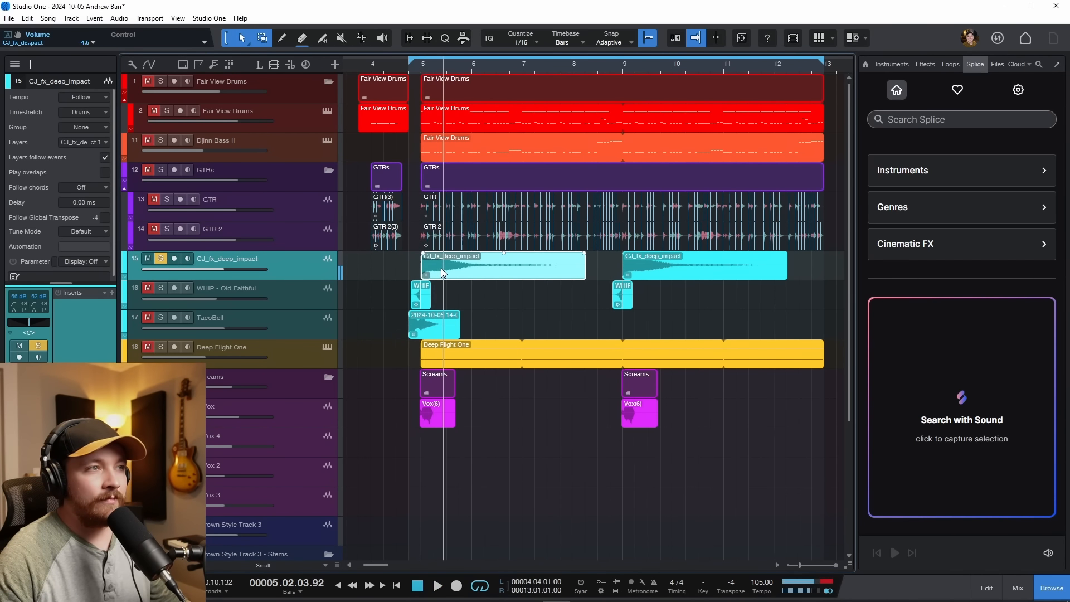
Run Splice's Search with Sound on the selected CJ_fx_deep_impact event and preview the first two matching samples.
left_click(963, 431)
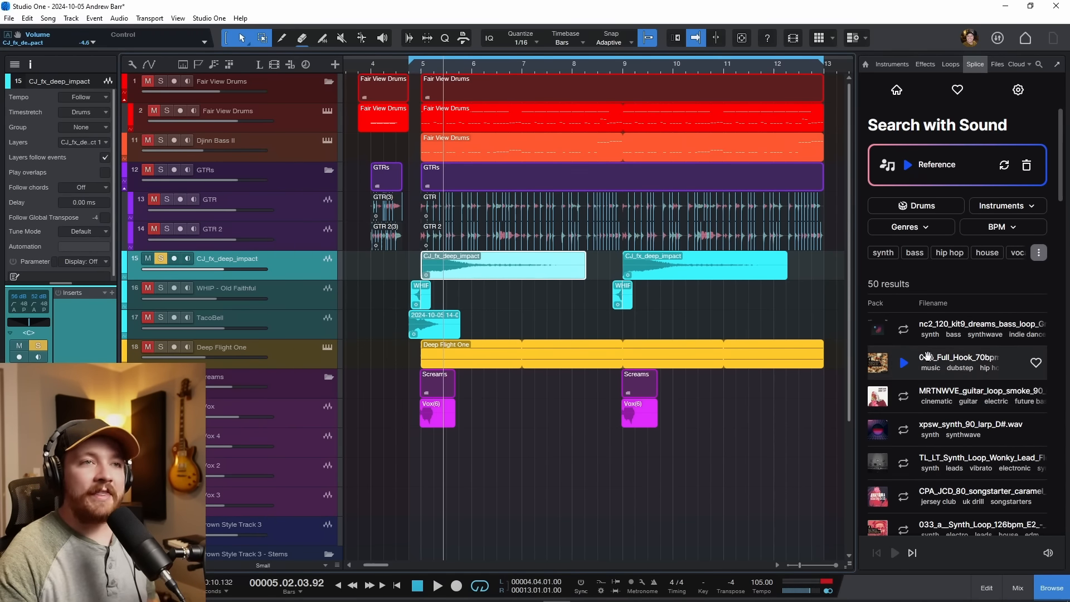
left_click(903, 330)
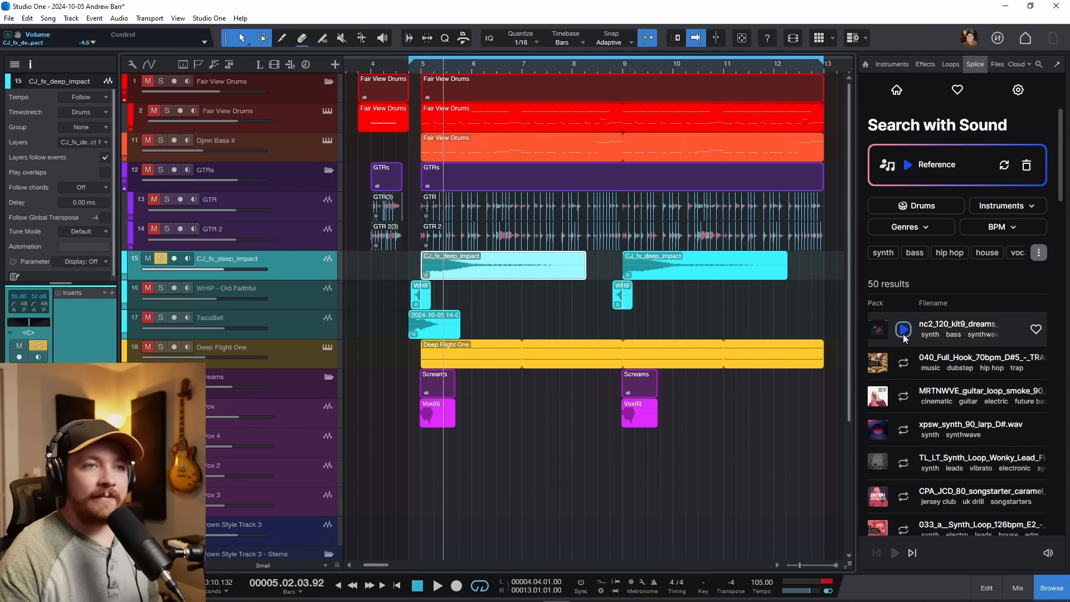
left_click(903, 363)
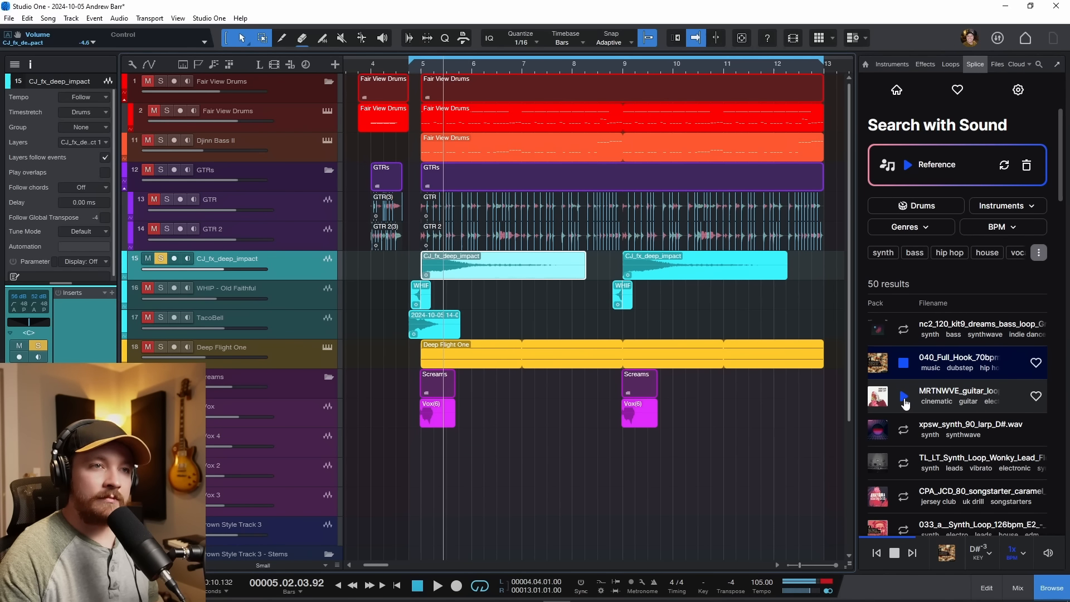
Preview the MRTNWVE_guitar_loop_smoke_90_C#min sample from the search results and add it to a new track below the others.
left_click(903, 396)
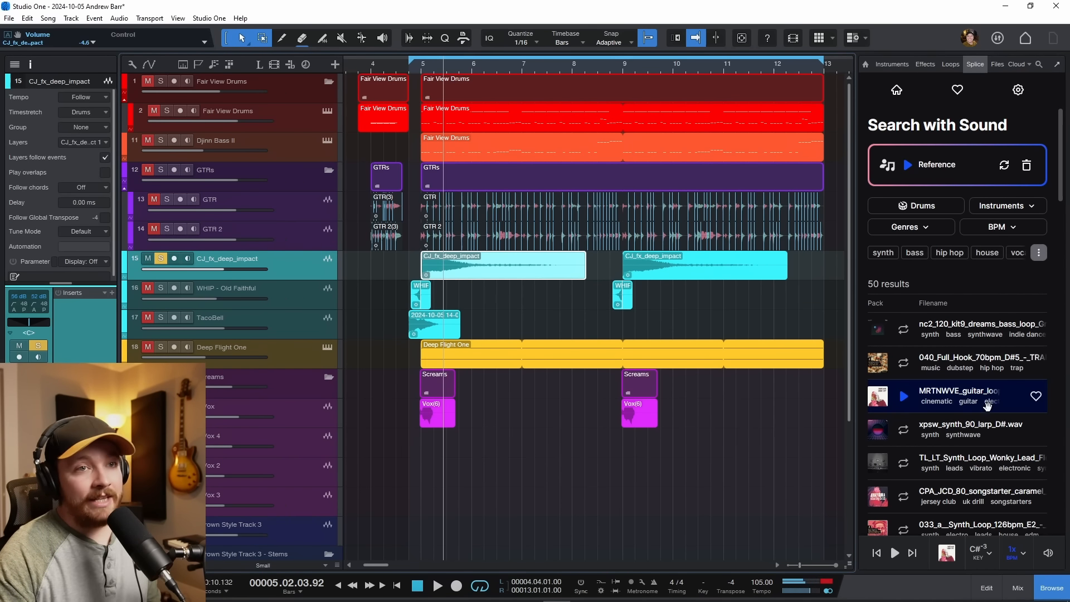
left_click_drag(996, 391, 440, 505)
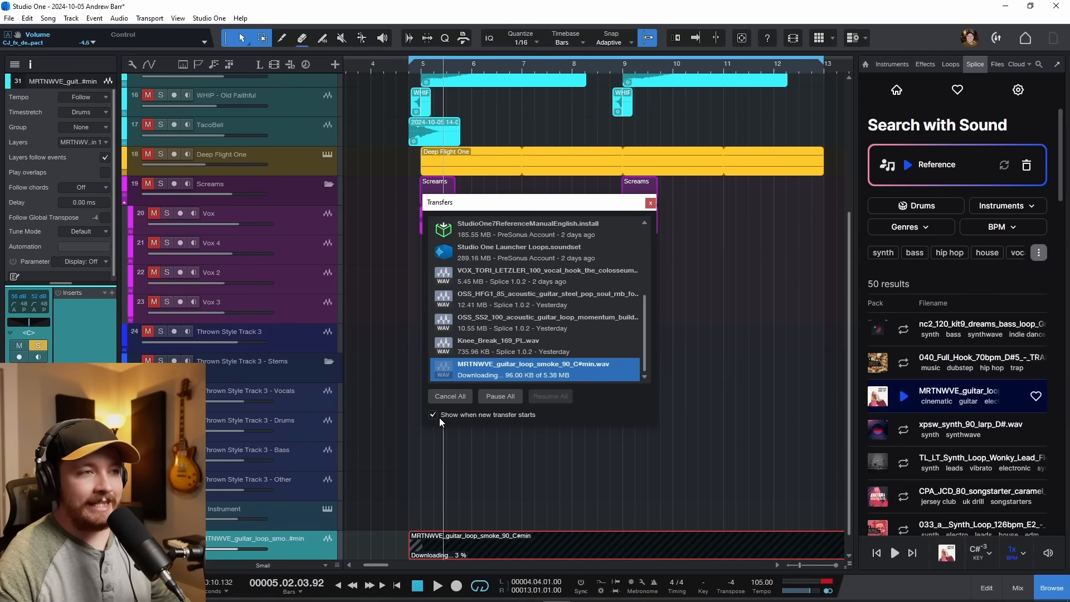
Inspect the key and Timestretch options of the Splice sample player.
left_click(983, 557)
left_click(978, 552)
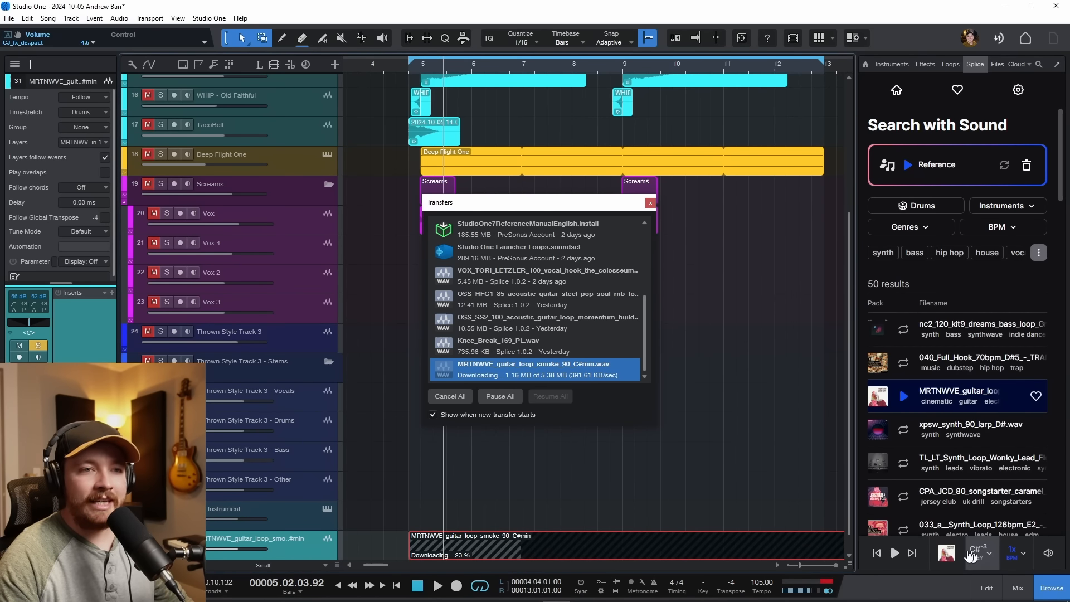
left_click(1012, 552)
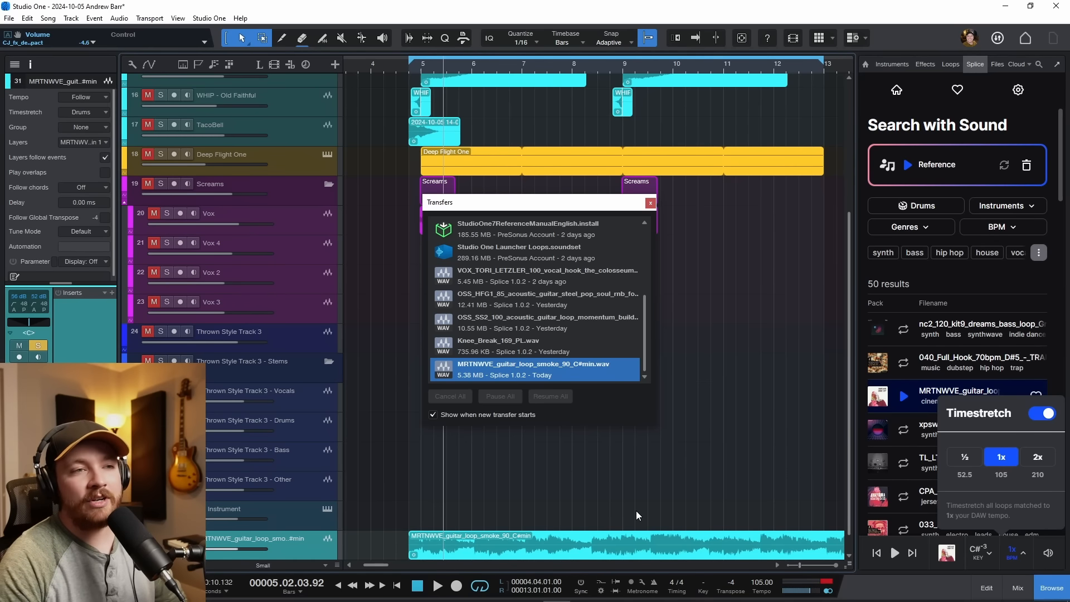
left_click(1018, 562)
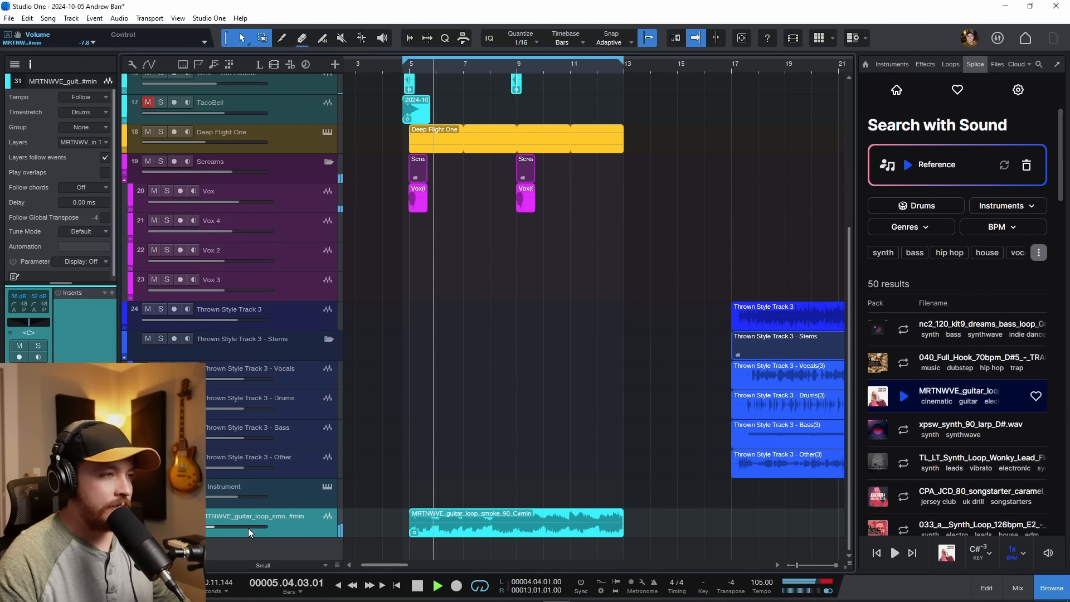
Lower the volume of the MRTNWVE guitar loop track during playback and insert the RedlightDist effect on it.
mouse_move(247, 529)
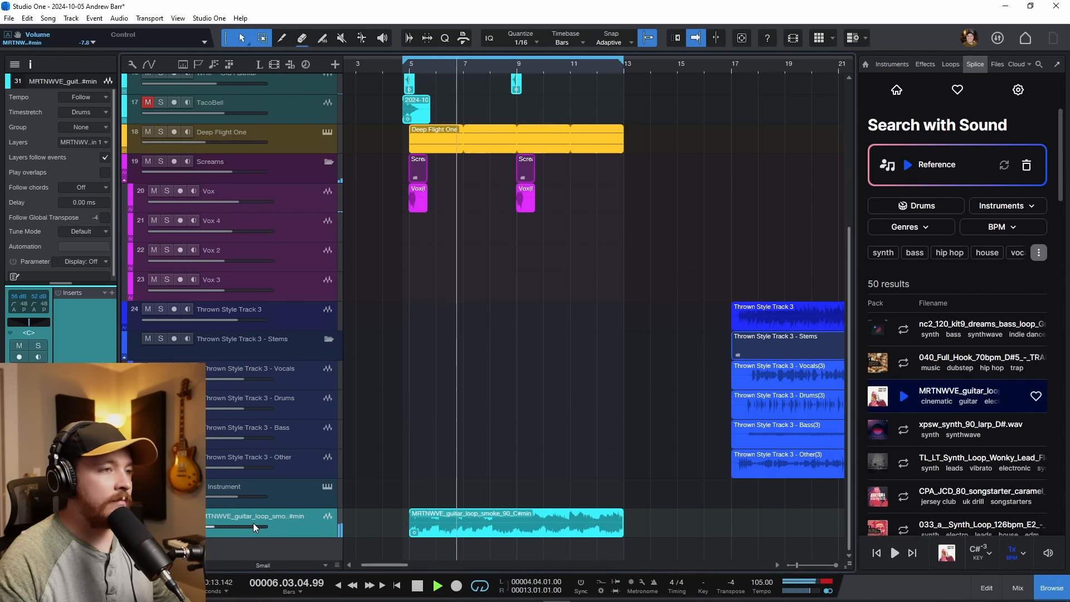
left_click_drag(252, 531, 233, 530)
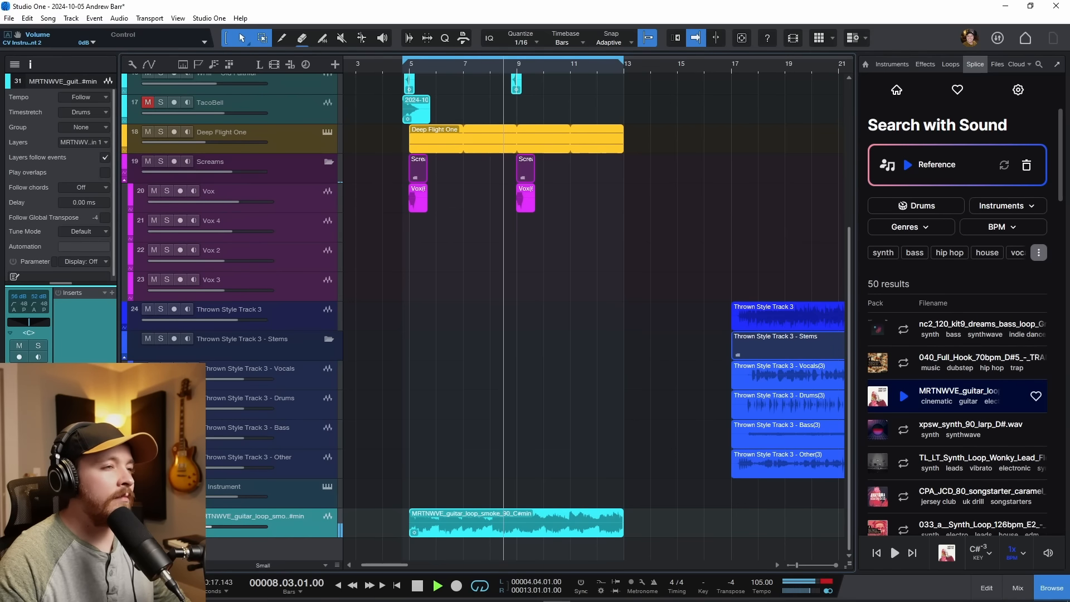
left_click(111, 293)
type("red")
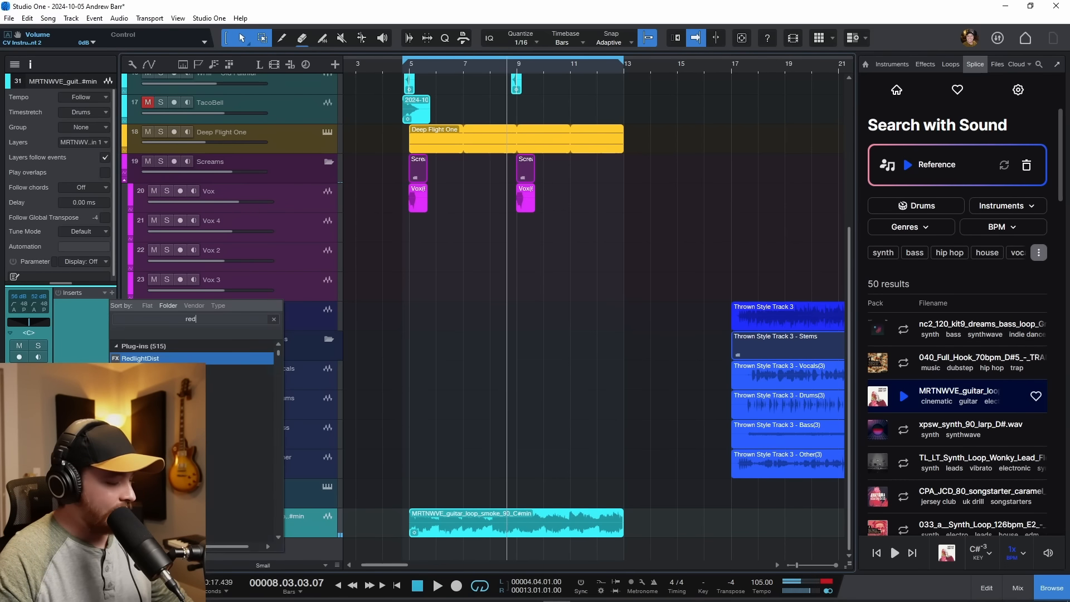
key("Return")
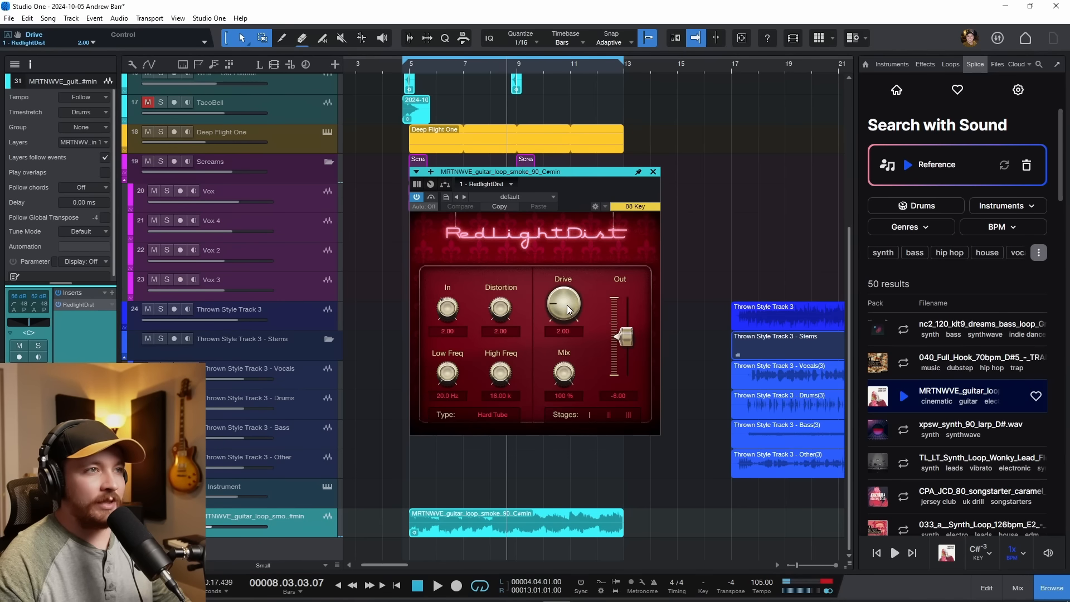
Set RedlightDist to two stages with more Distortion, Drive at about 3.76 and a reduced Mix.
left_click_drag(500, 327, 553, 305)
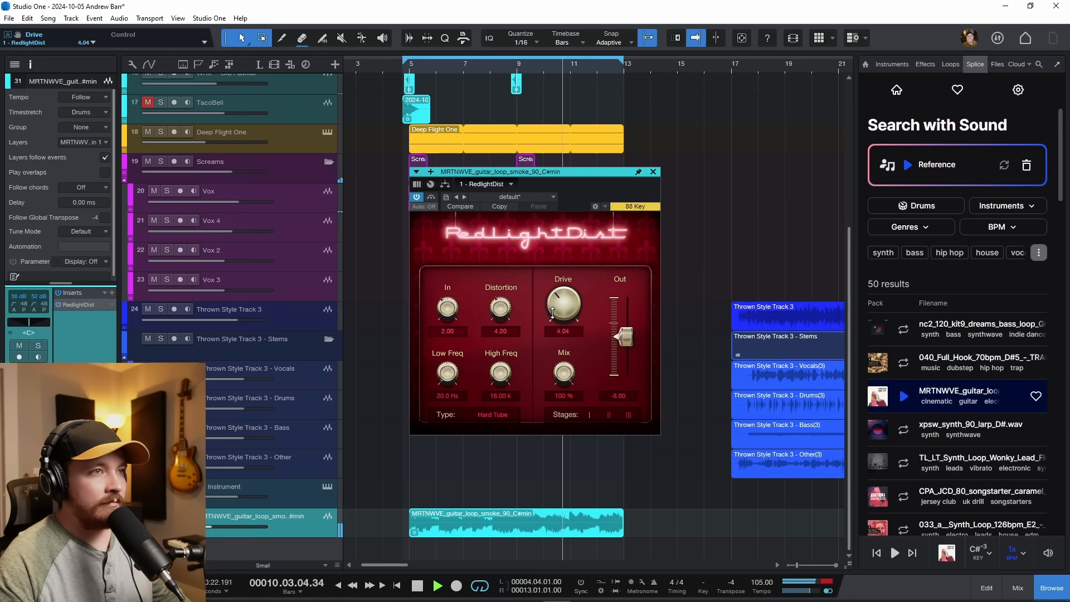
left_click(608, 415)
left_click_drag(564, 372, 562, 416)
left_click_drag(496, 306, 495, 294)
left_click_drag(564, 304, 564, 318)
key("space")
left_click(653, 171)
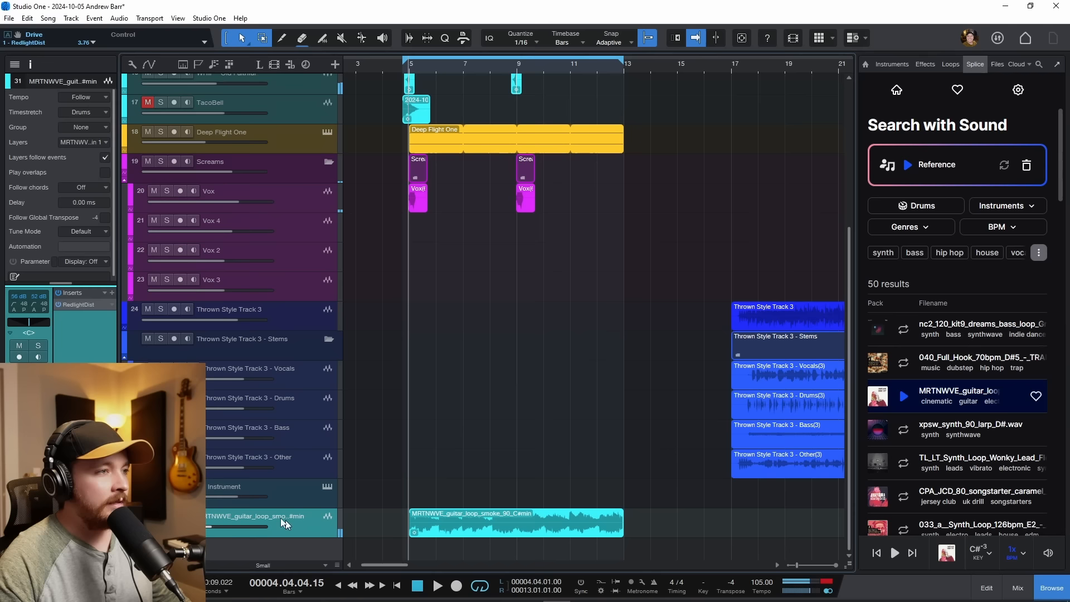
Insert Room Reverb after RedlightDist on the guitar loop track and play the song with it.
left_click(112, 292)
type("reverb")
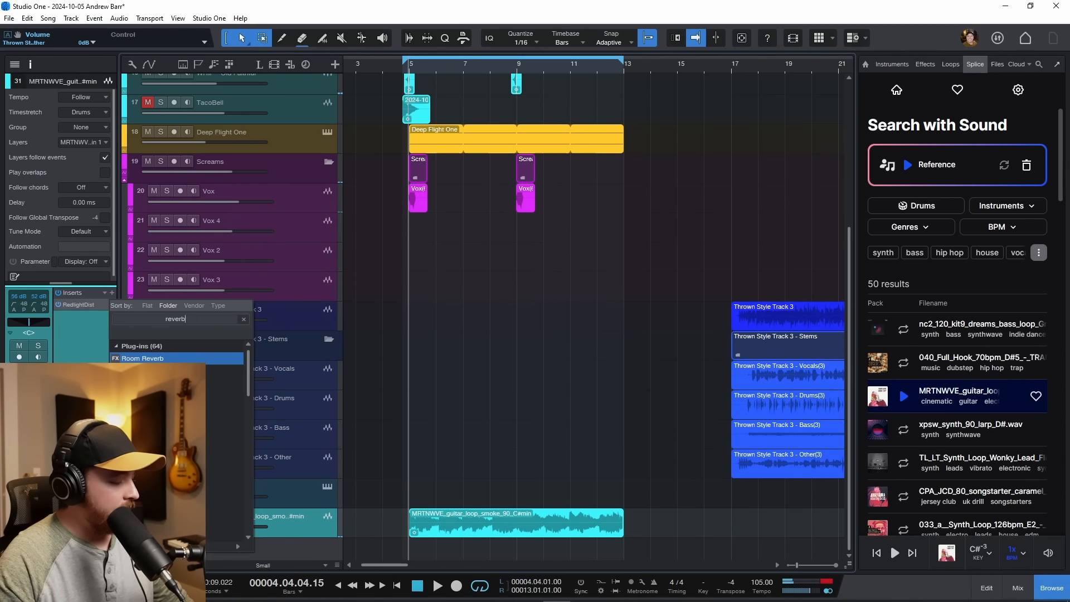
key("Return")
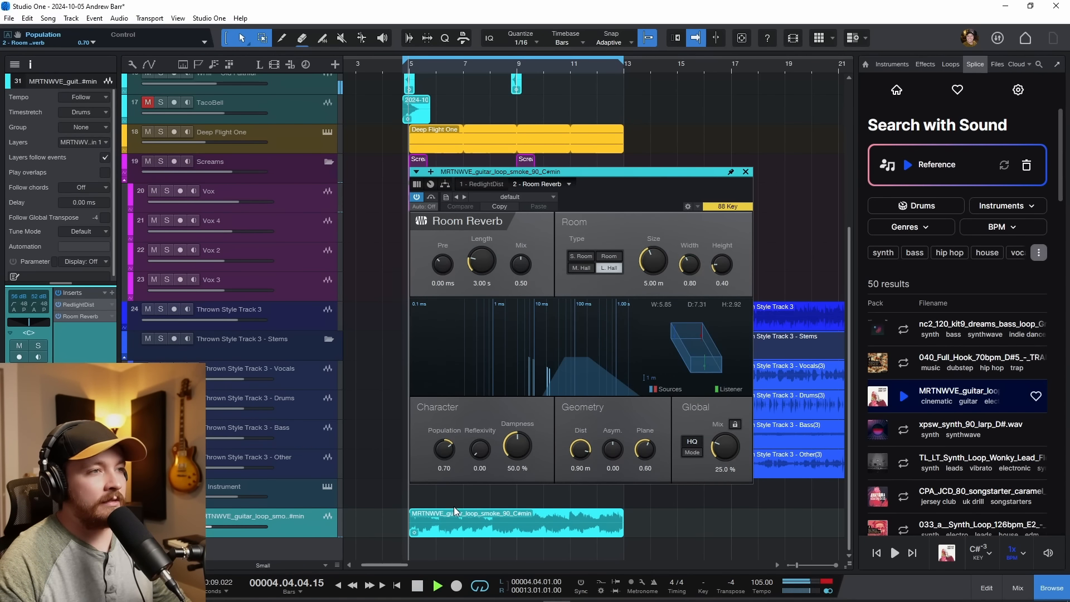
key("space")
left_click(746, 172)
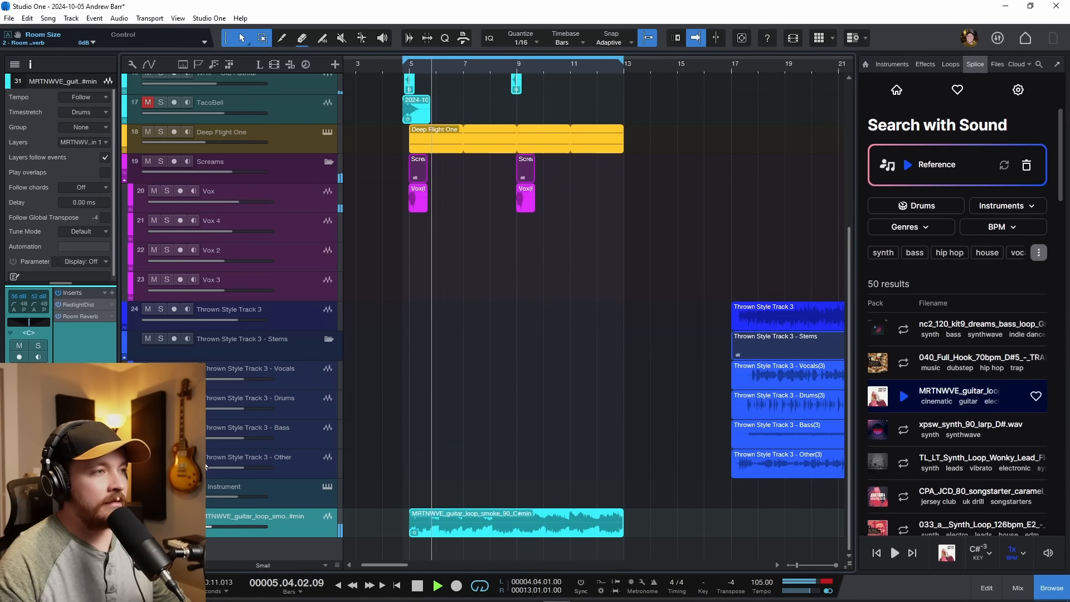
Insert kHs Trance Gate after Room Reverb on the guitar loop track and play the song with it.
left_click(112, 292)
type("trans")
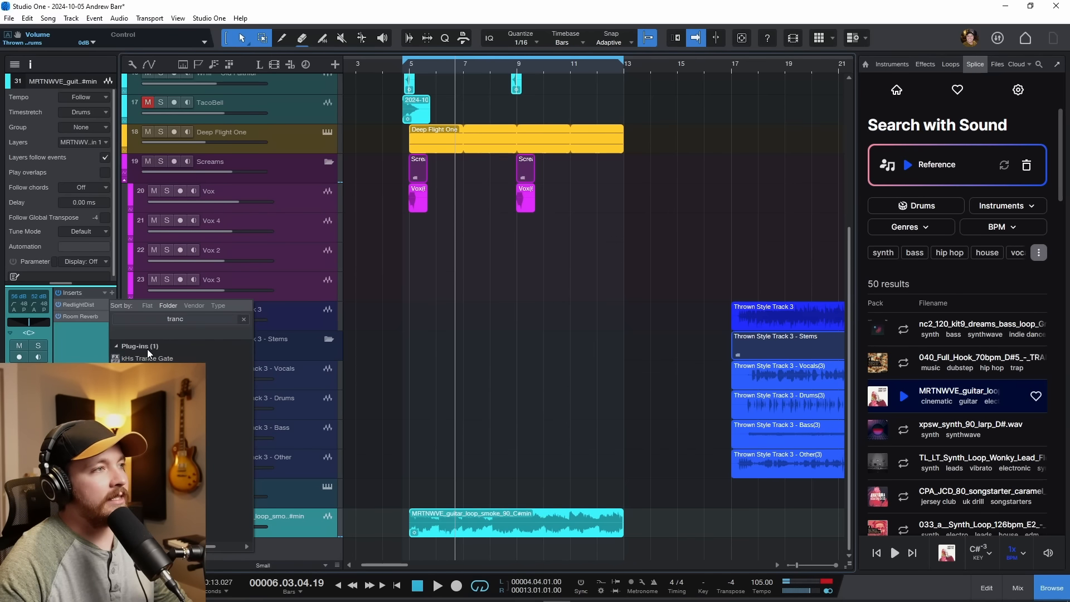
double_click(153, 359)
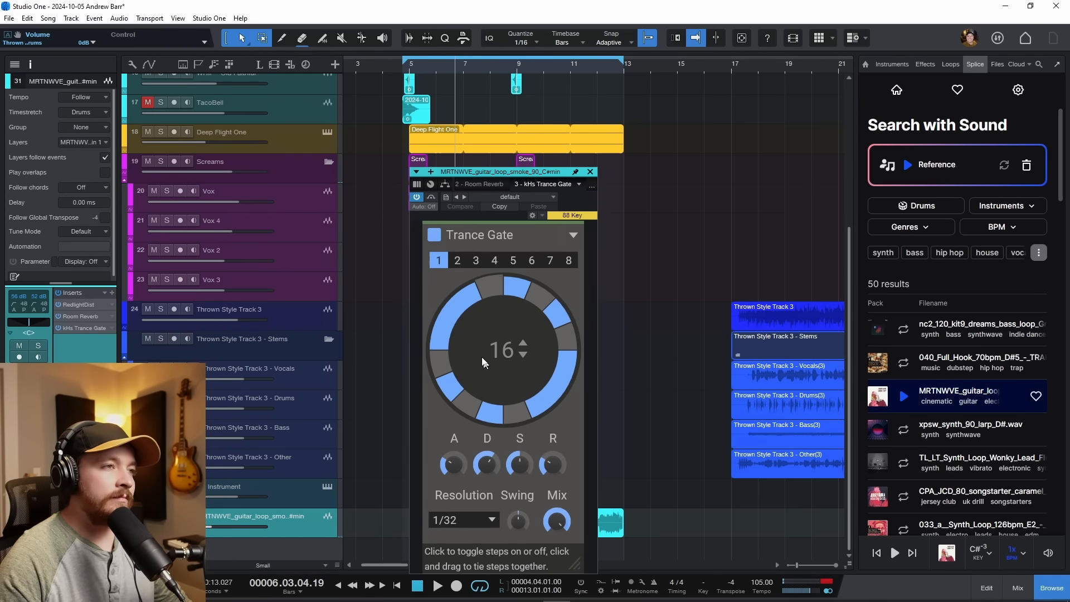
key("space")
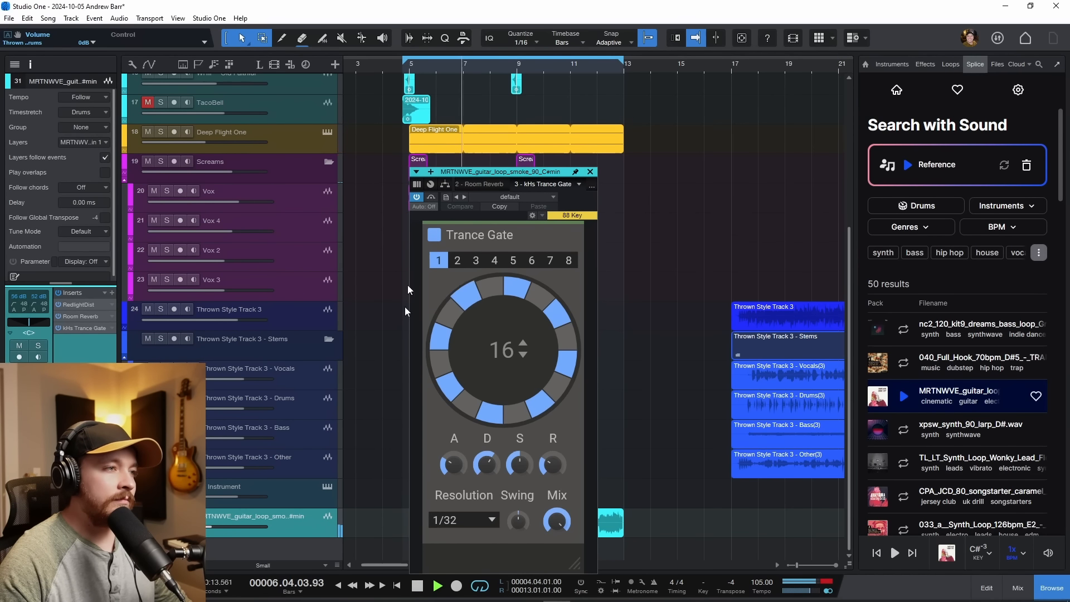
left_click_drag(486, 171, 562, 83)
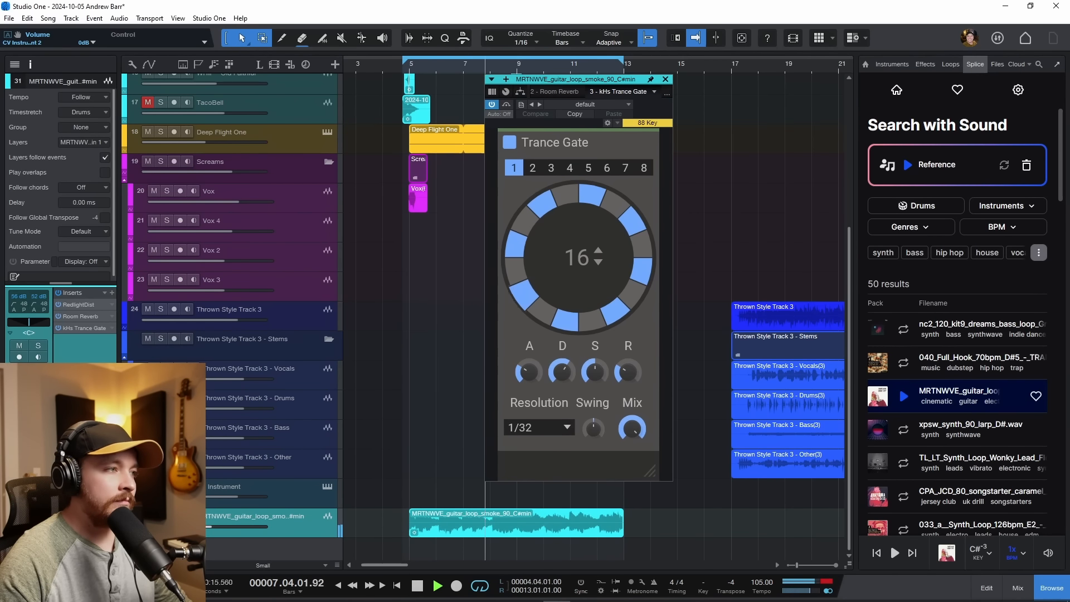
Lower Trance Gate's Mix while the guitar loop track is soloed, and turn the solo off again.
key("s")
left_click_drag(620, 432, 620, 426)
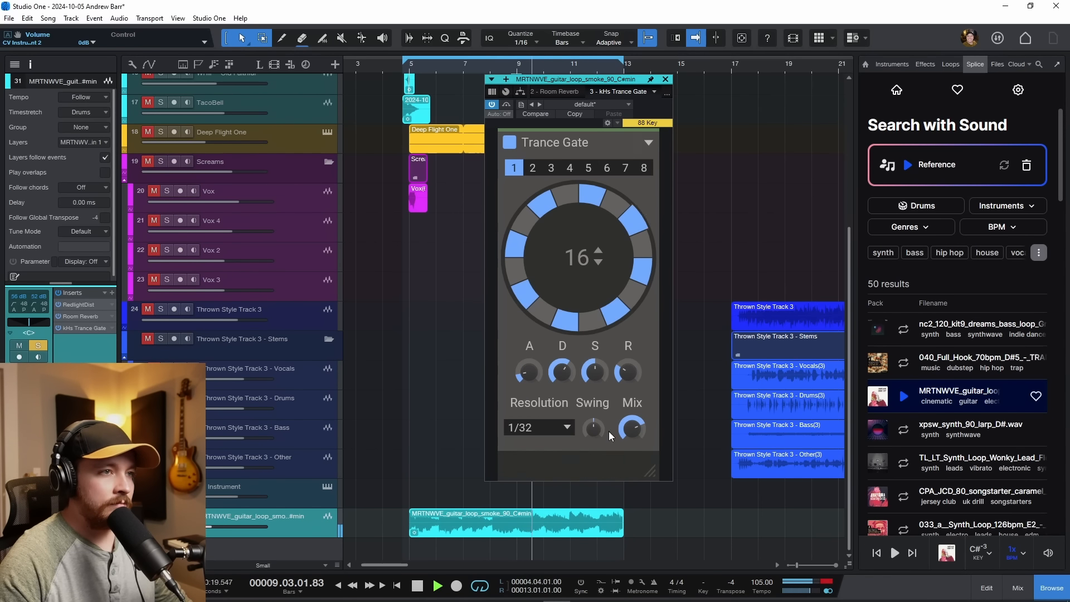
left_click_drag(631, 430, 632, 440)
key("s")
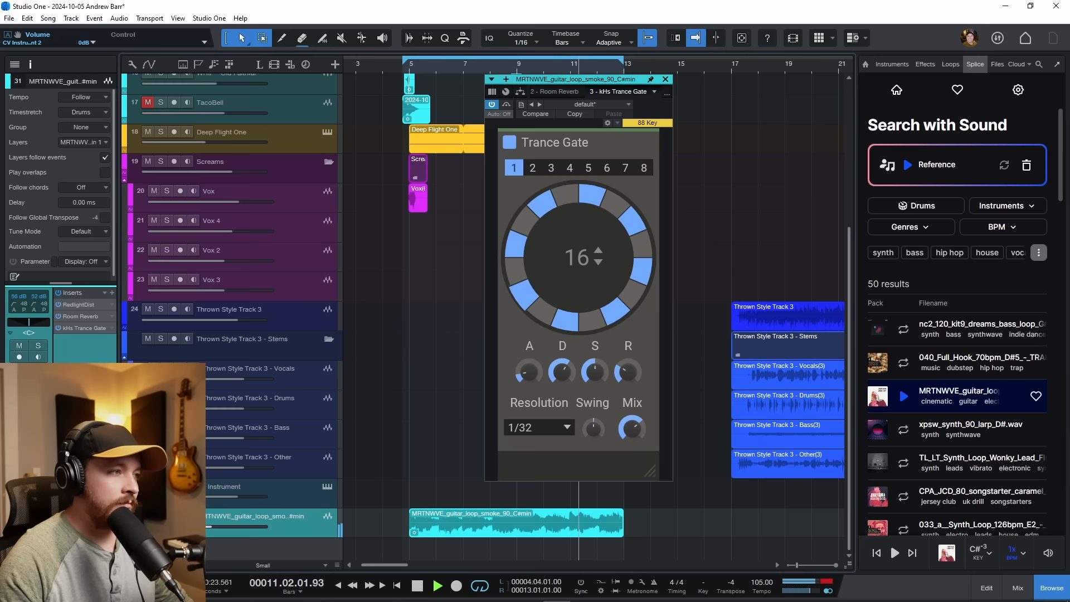
Replay the song from about bar 5 and lower the guitar loop track's volume to -10.4 dB.
left_click(409, 493)
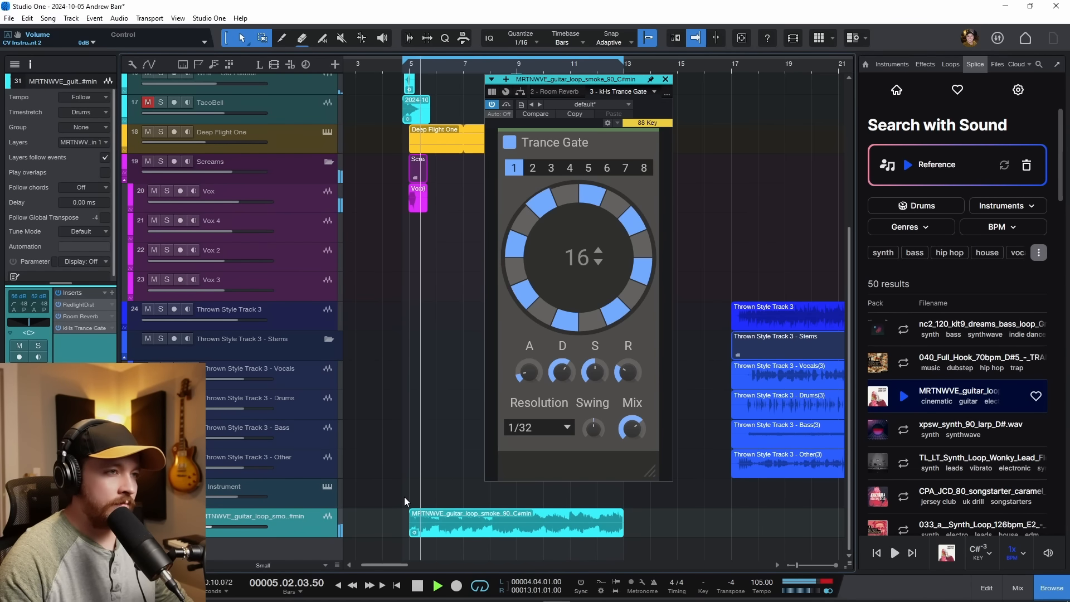
left_click_drag(575, 82, 561, 89)
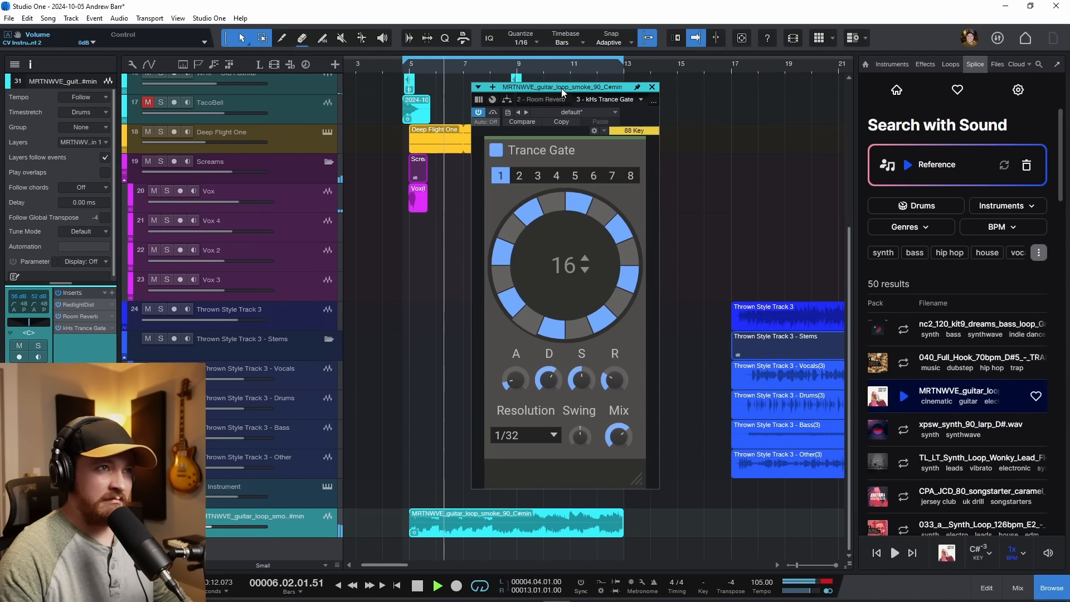
left_click(651, 87)
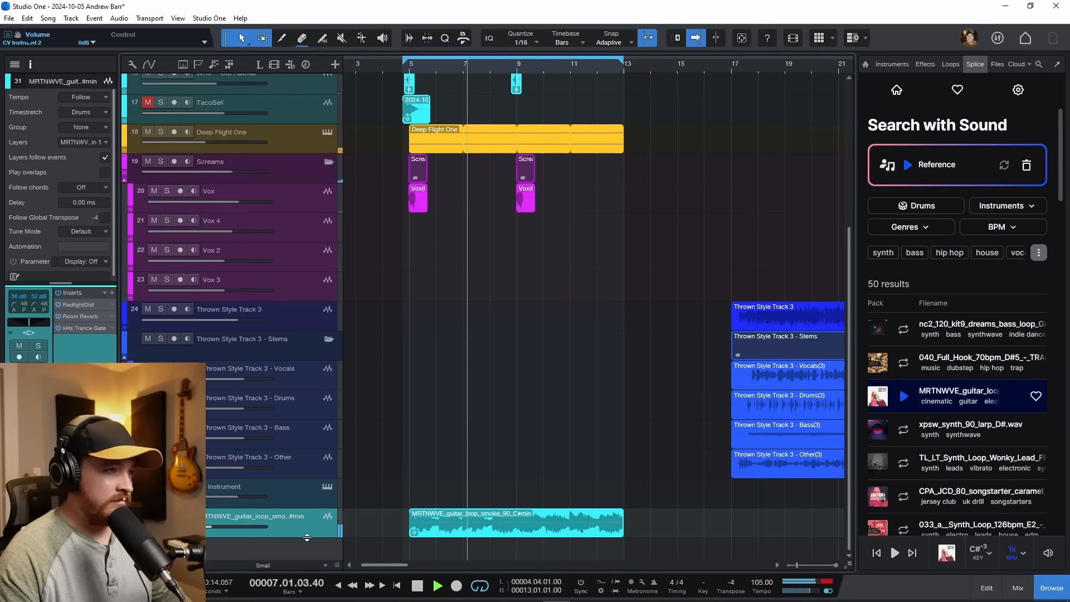
left_click_drag(249, 549, 238, 564)
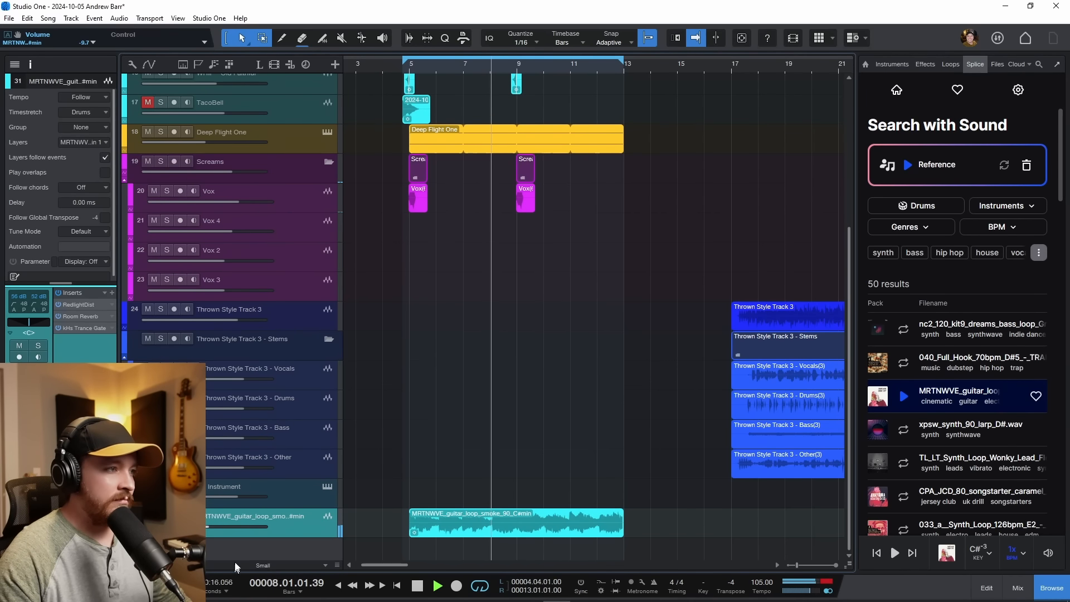
left_click_drag(252, 528, 242, 560)
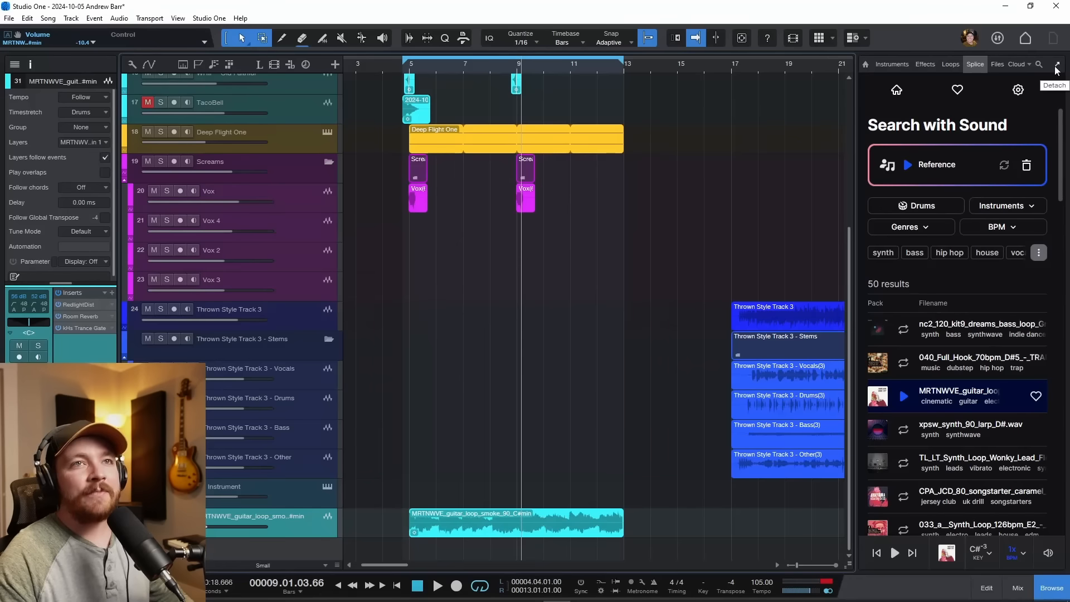
View the Effects, Loops and Splice sections of the browser in a detached window and dock it back.
left_click(1057, 66)
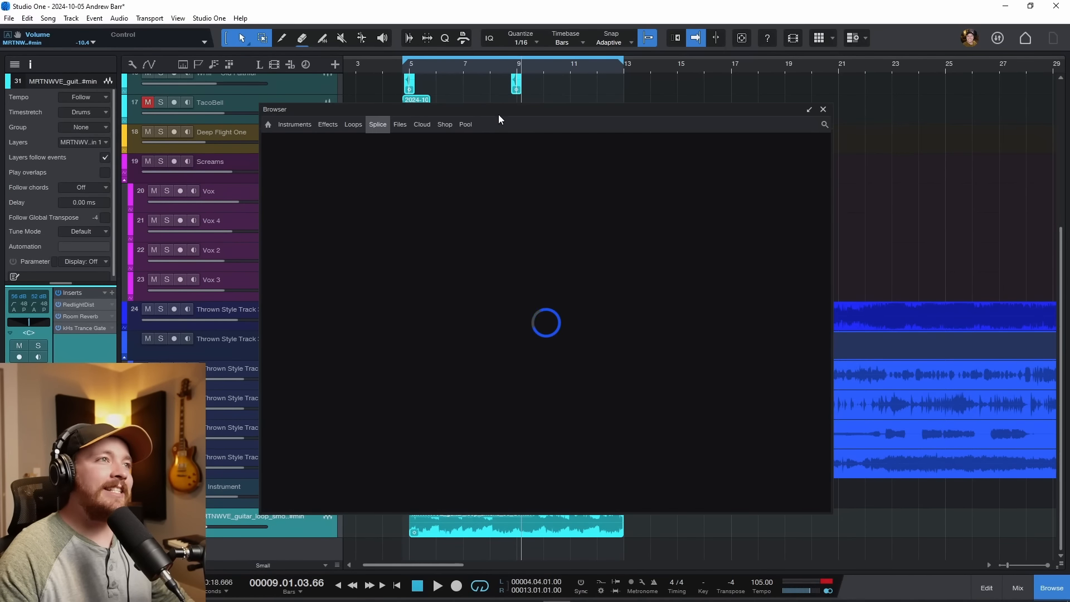
left_click_drag(504, 107, 514, 66)
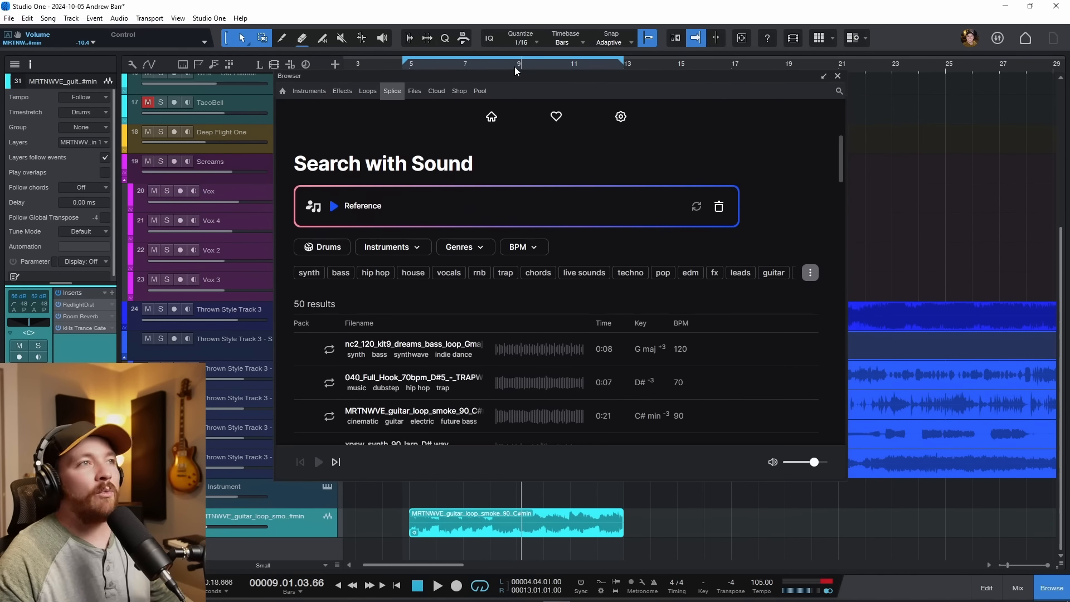
left_click(336, 91)
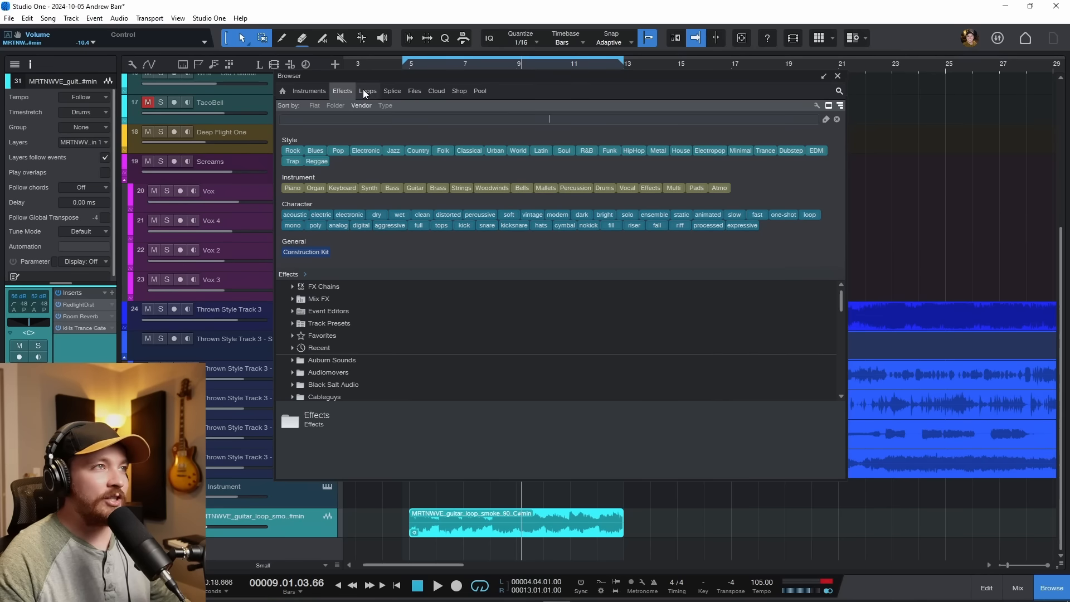
left_click(362, 90)
left_click(391, 90)
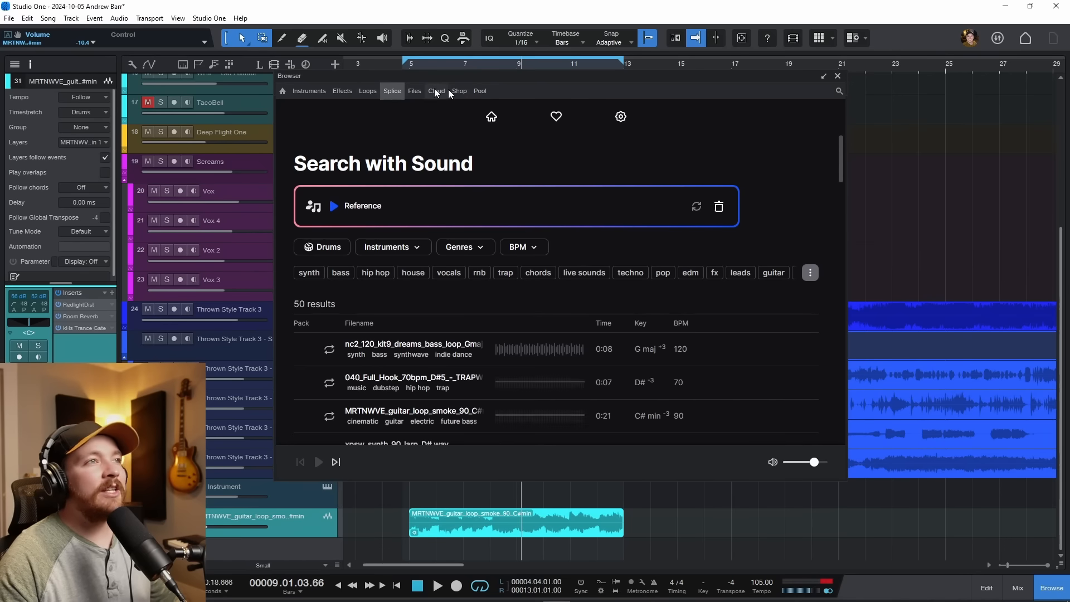
scroll(413, 319, "down", 3)
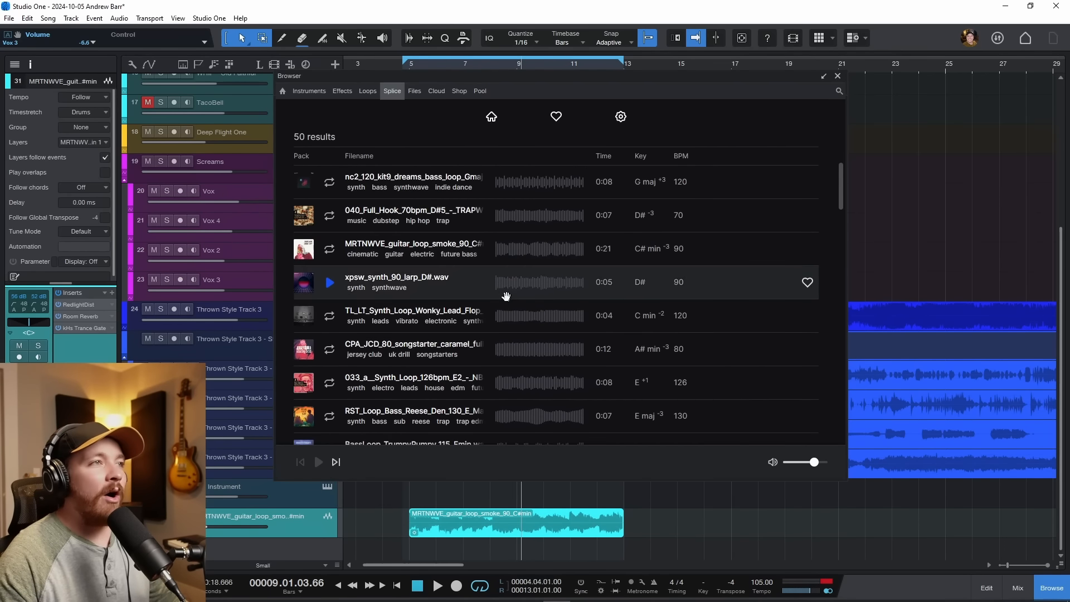
left_click_drag(474, 76, 436, 97)
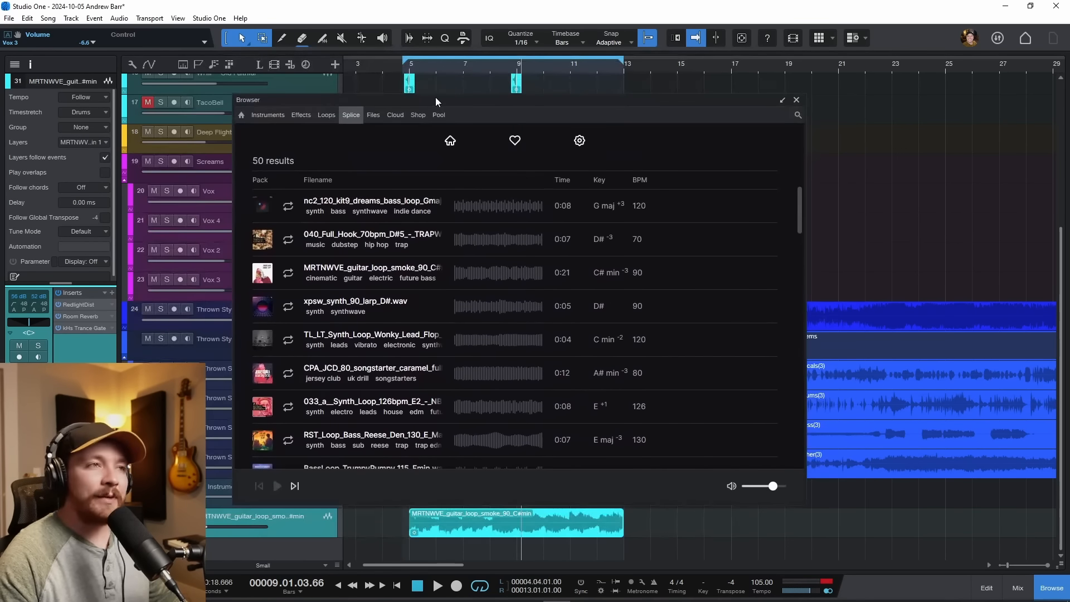
left_click(783, 100)
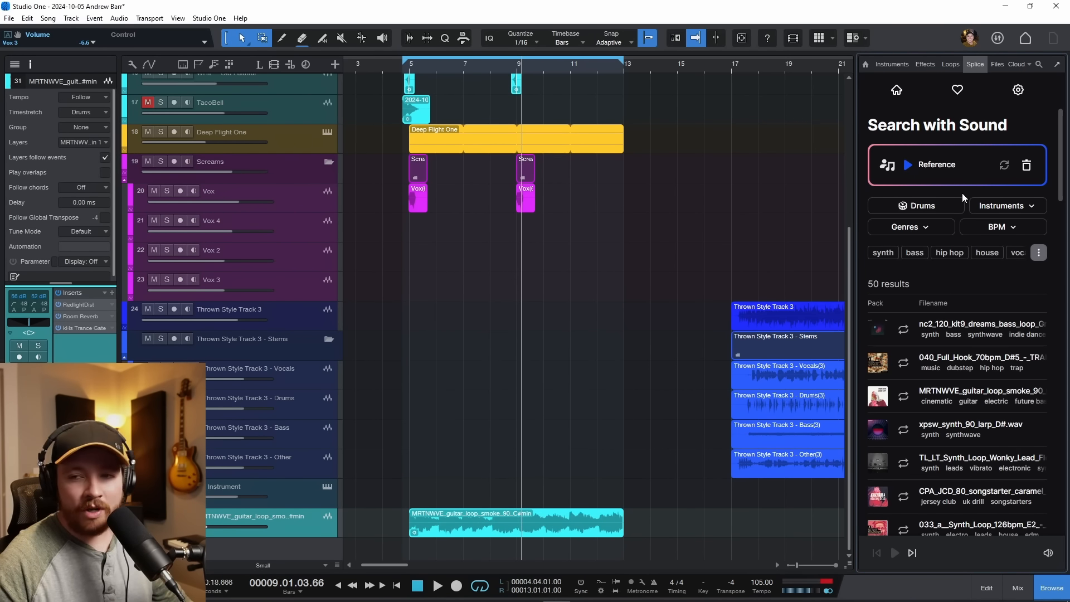
Add a new Deep Flight One instrument track below the guitar loop track from the recently used instruments.
left_click(891, 64)
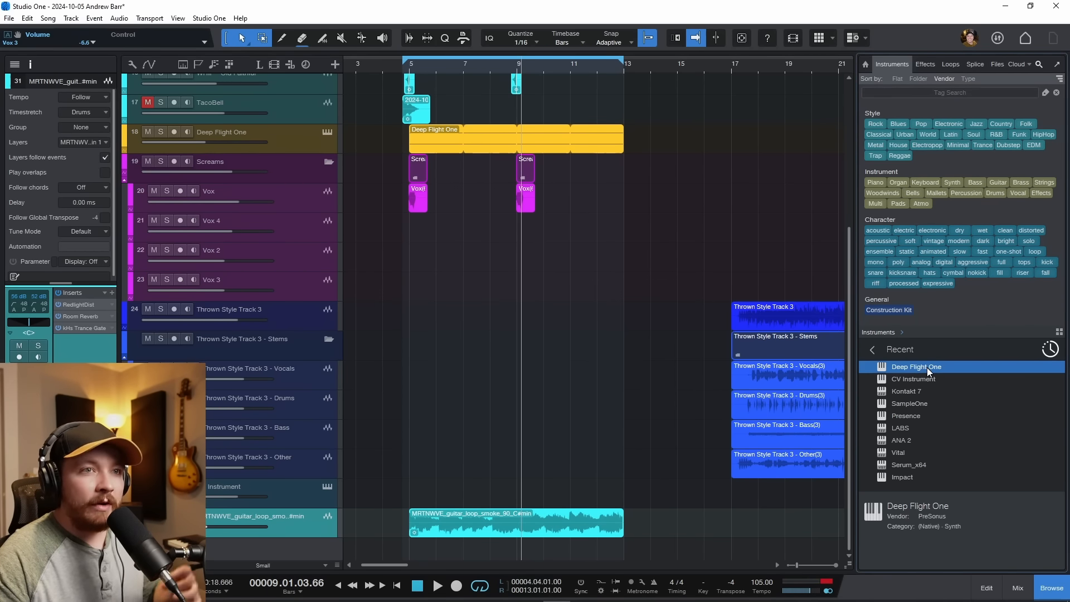
left_click_drag(927, 368, 236, 543)
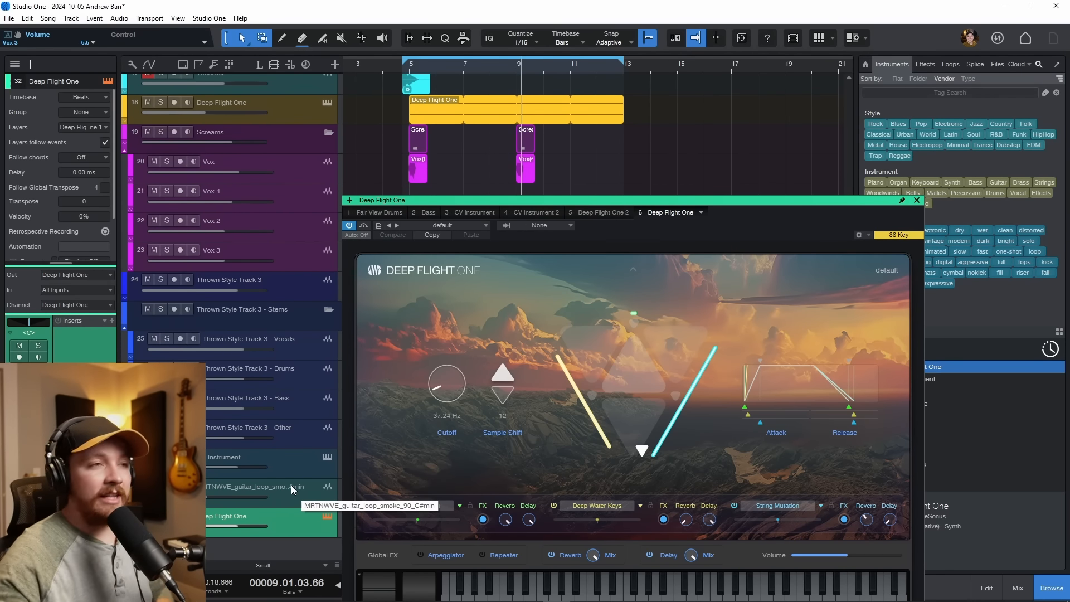
left_click_drag(545, 199, 518, 83)
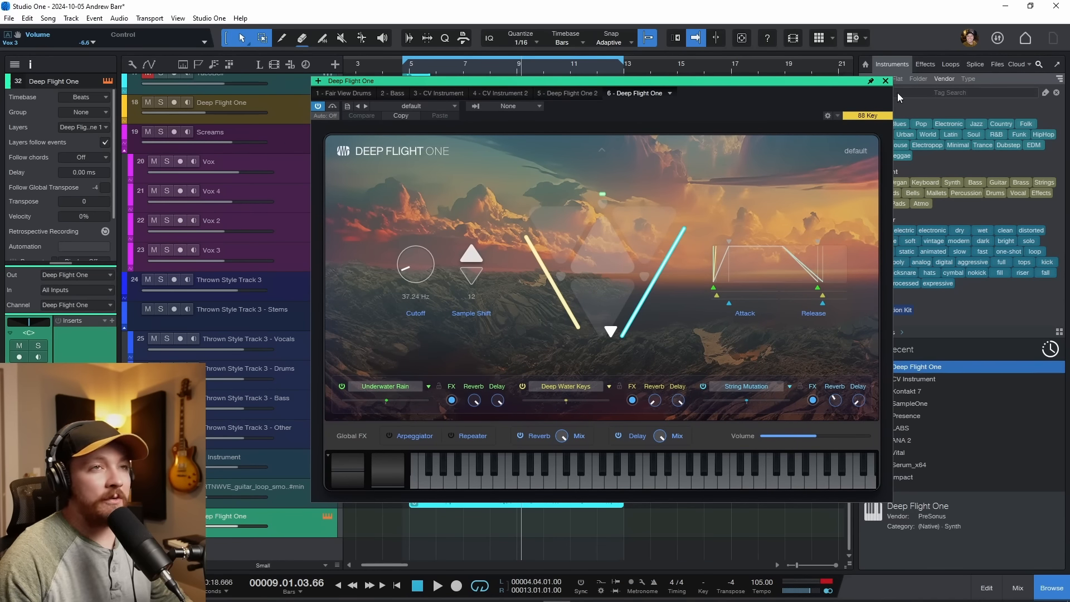
Close the Deep Flight One instrument window and delete the newly added Deep Flight One track.
left_click(886, 81)
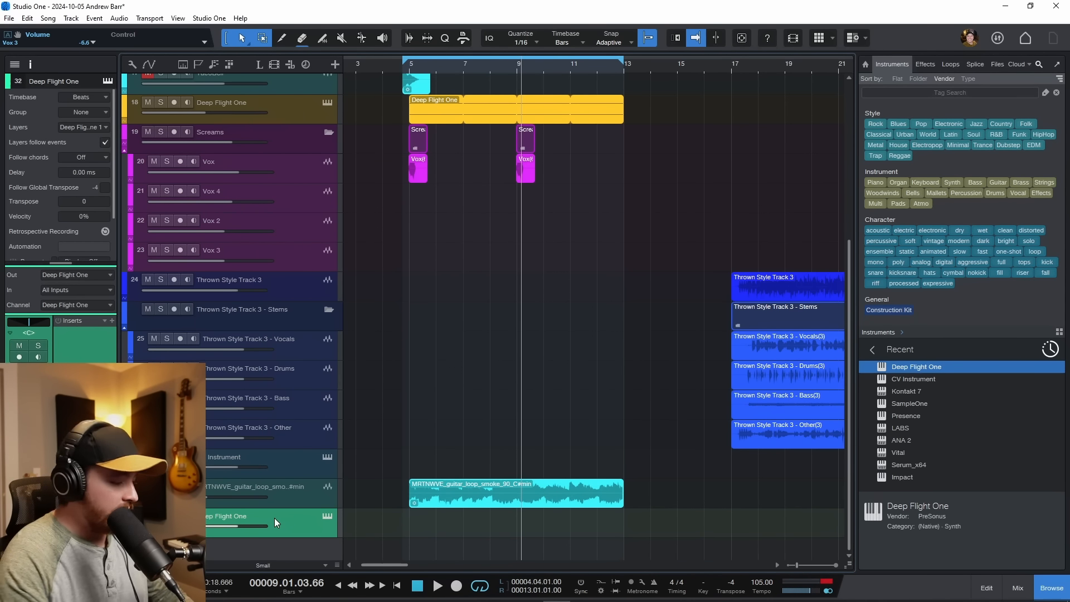
key("Delete")
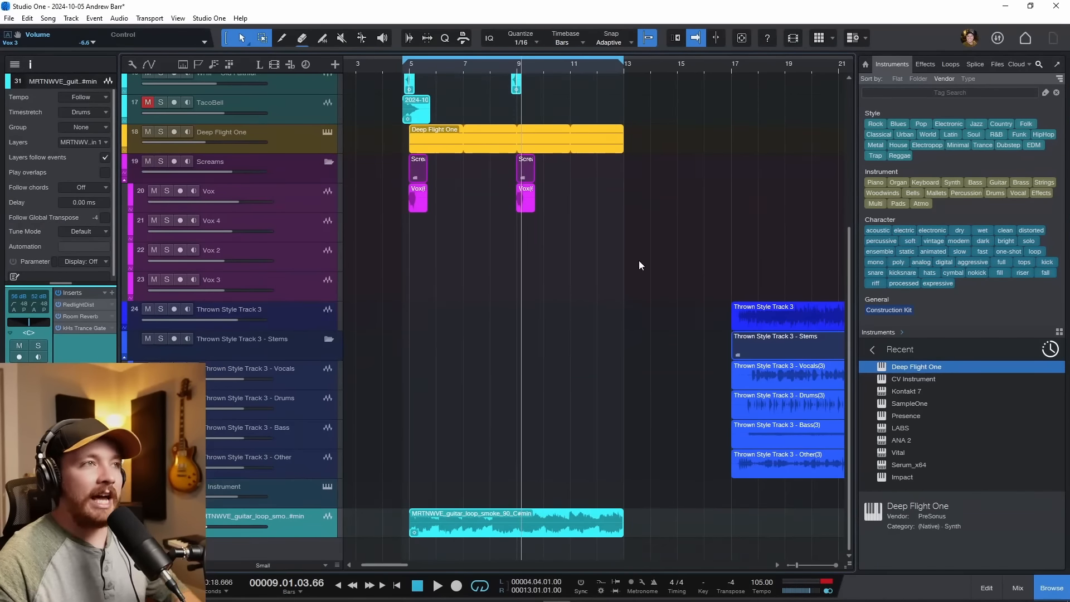
Shorten the looped Fair View Drums event so that it ends at bar 9.
scroll(639, 260, "up", 10)
scroll(449, 195, "up", 1)
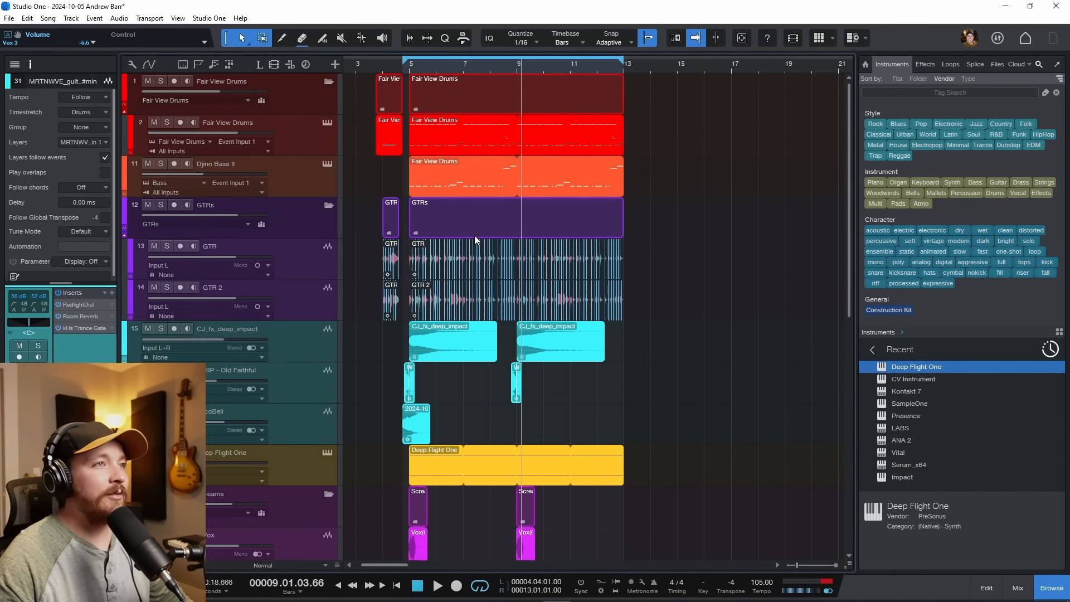
scroll(498, 209, "up", 4)
scroll(496, 214, "down", 1)
scroll(498, 214, "down", 5)
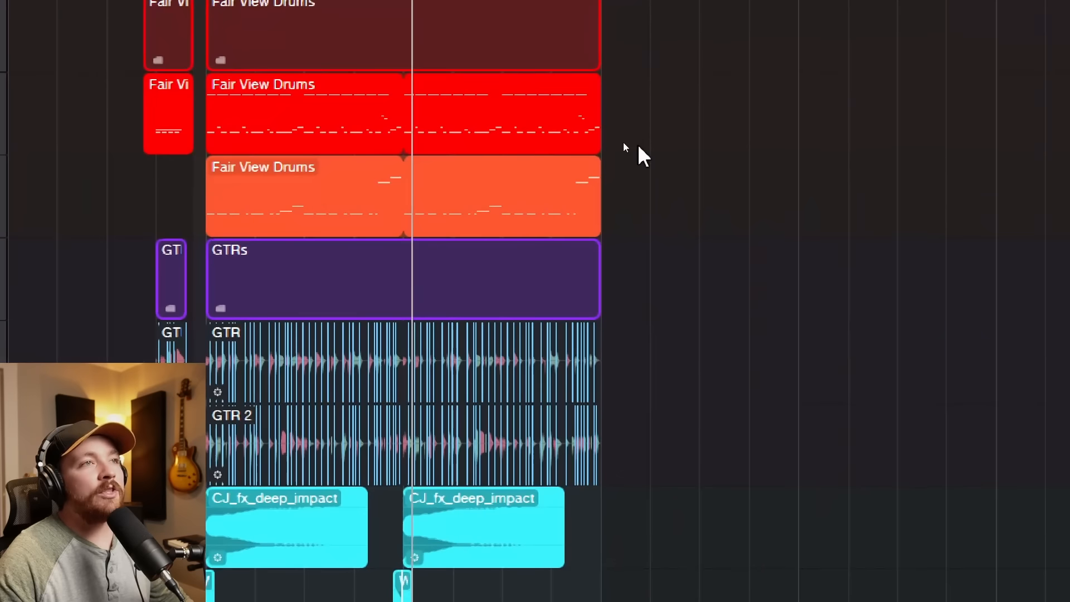
left_click_drag(598, 142, 504, 139)
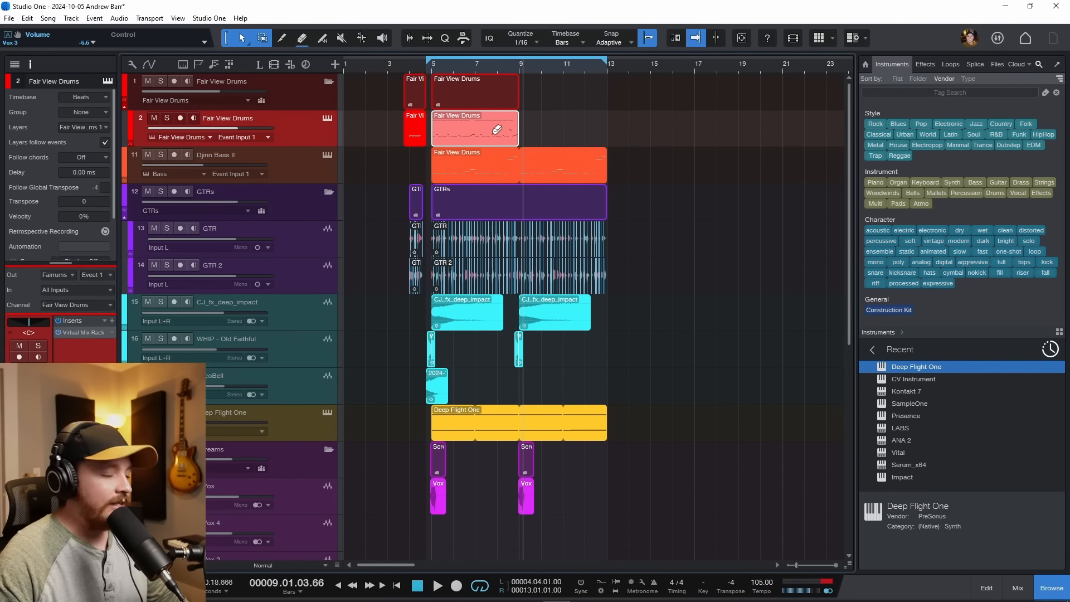
Duplicate the four-bar Fair View Drums event three times up to bar 21 and undo the copies.
key("d")
key("d")
key("d")
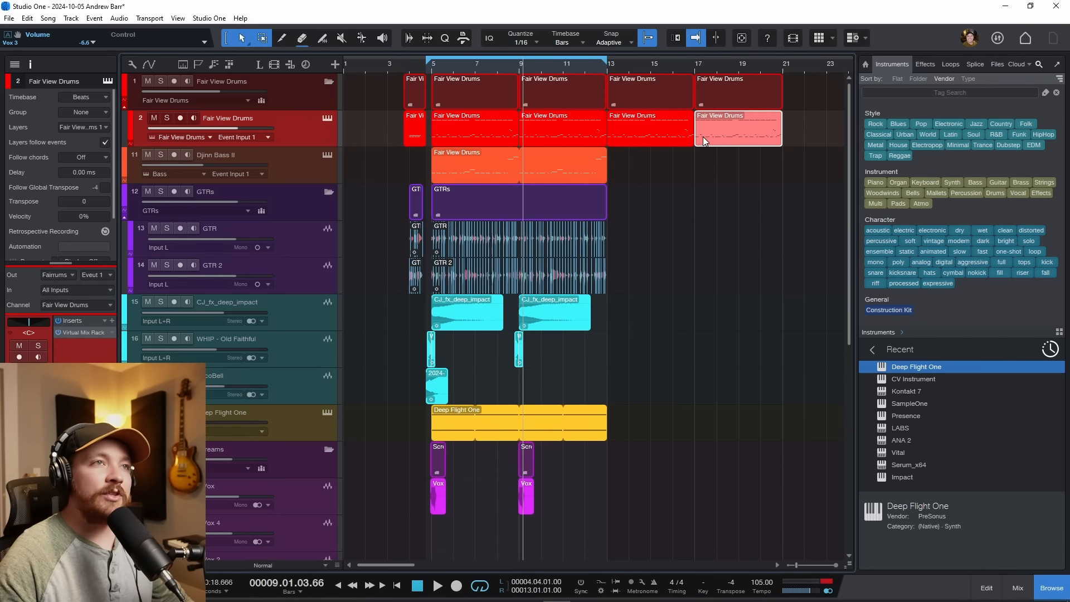
key("ctrl+z")
key("ctrl+z")
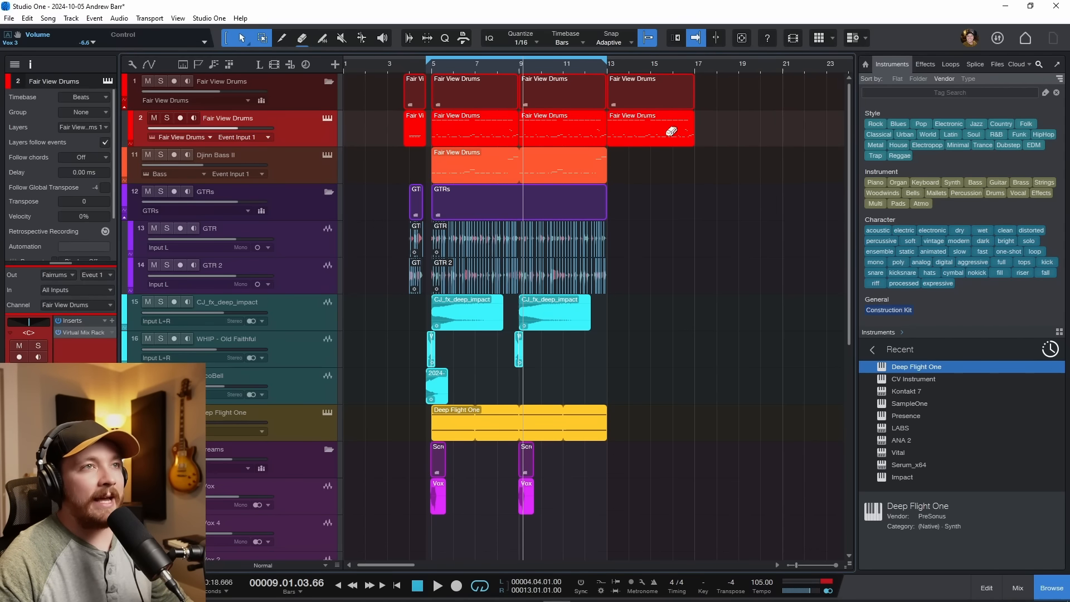
left_click(456, 129)
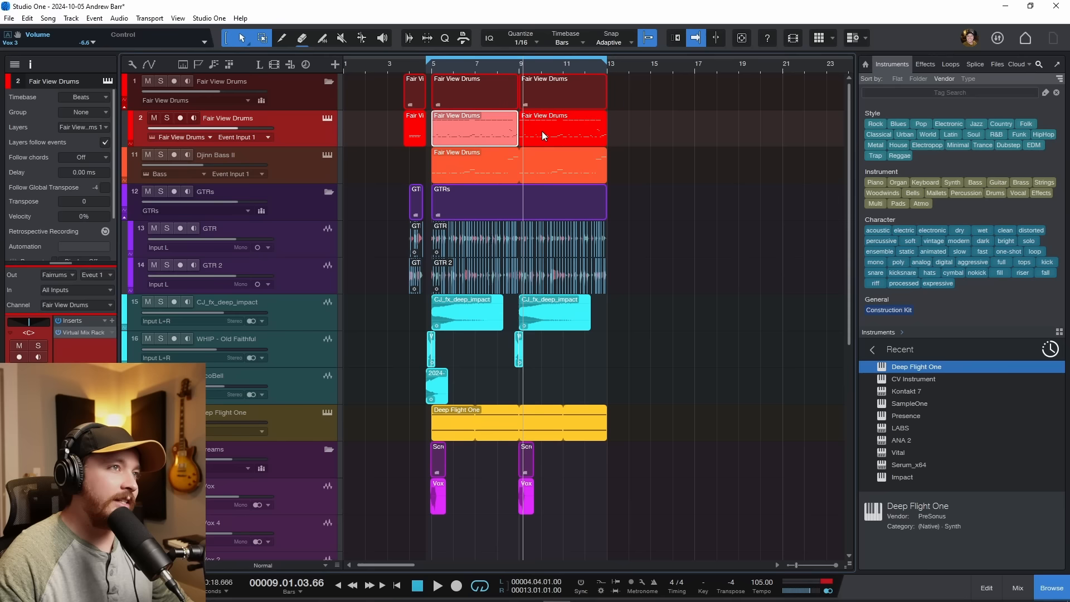
key("ctrl+z")
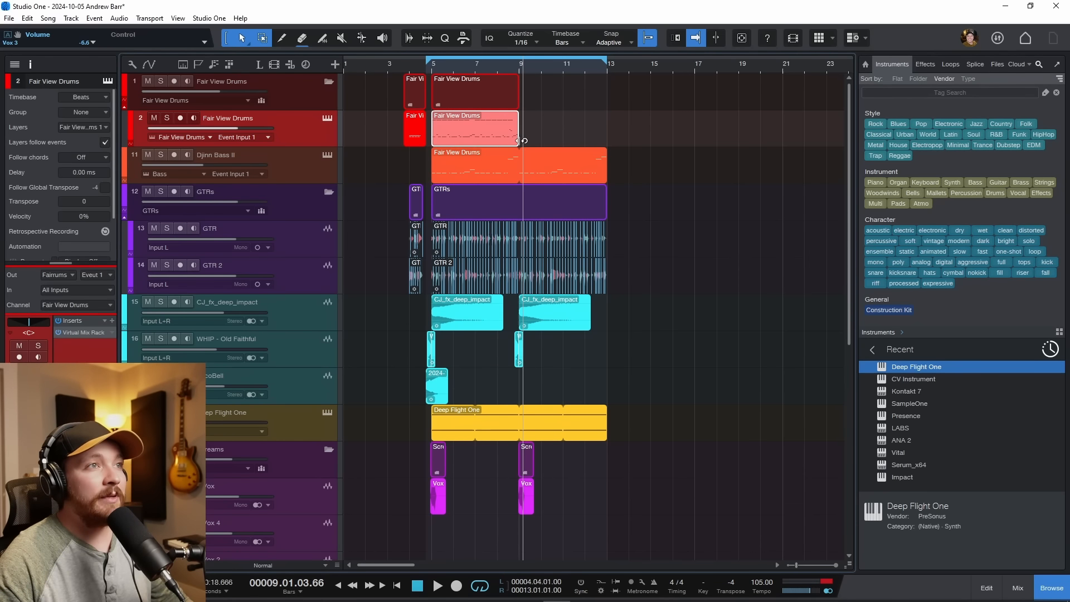
Loop the Fair View Drums event out to bar 13.
left_click_drag(521, 140, 610, 147)
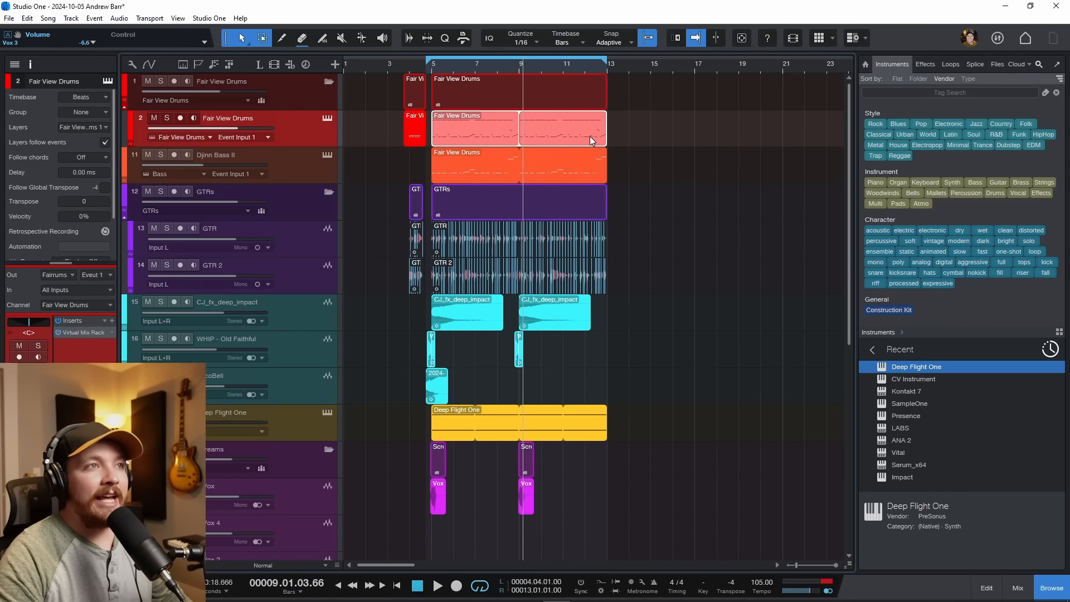
mouse_move(605, 145)
left_mouse_down()
mouse_move(795, 143)
mouse_move(534, 137)
mouse_move(604, 140)
left_mouse_up()
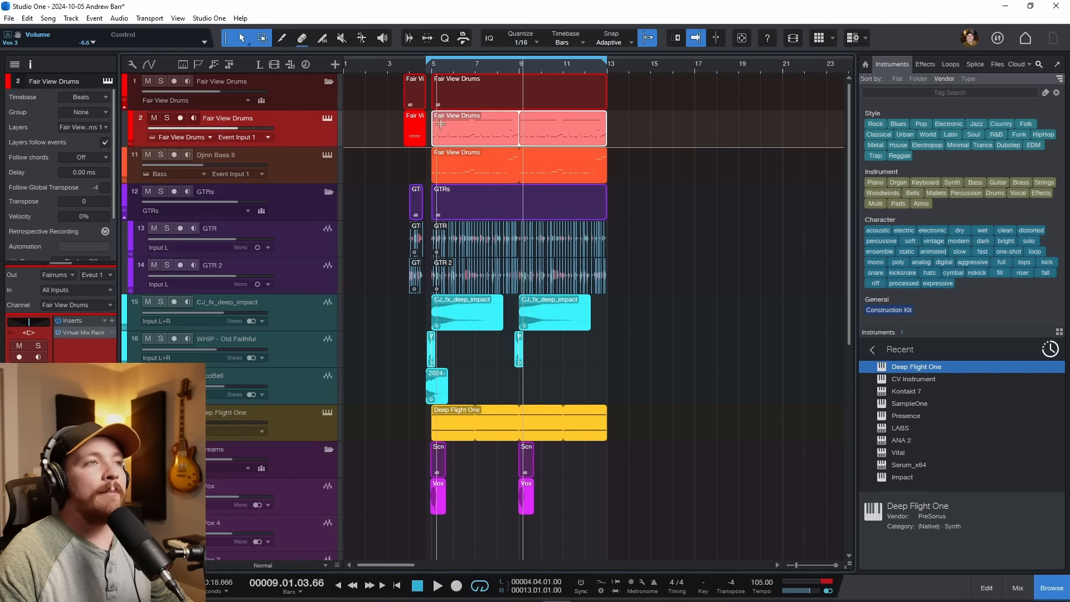
Open the looped drum event in the note editor and move its first note at bar 5 up to D 0.
left_click(432, 68)
double_click(455, 133)
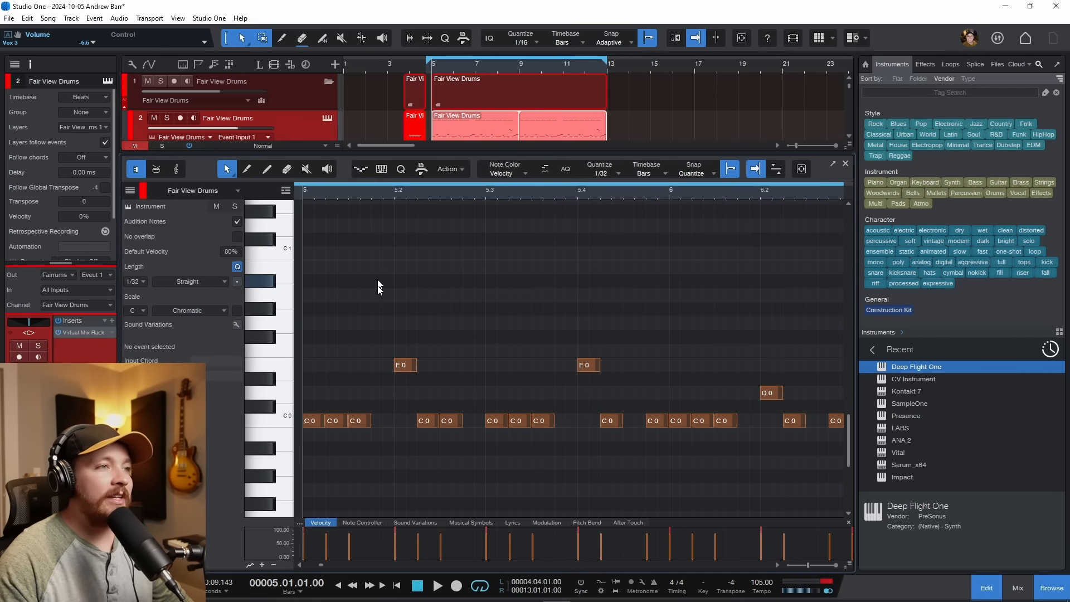
left_click_drag(314, 422, 315, 396)
Play the drum pattern from bar 5 and again from its loop repeat at bar 9.
key("space")
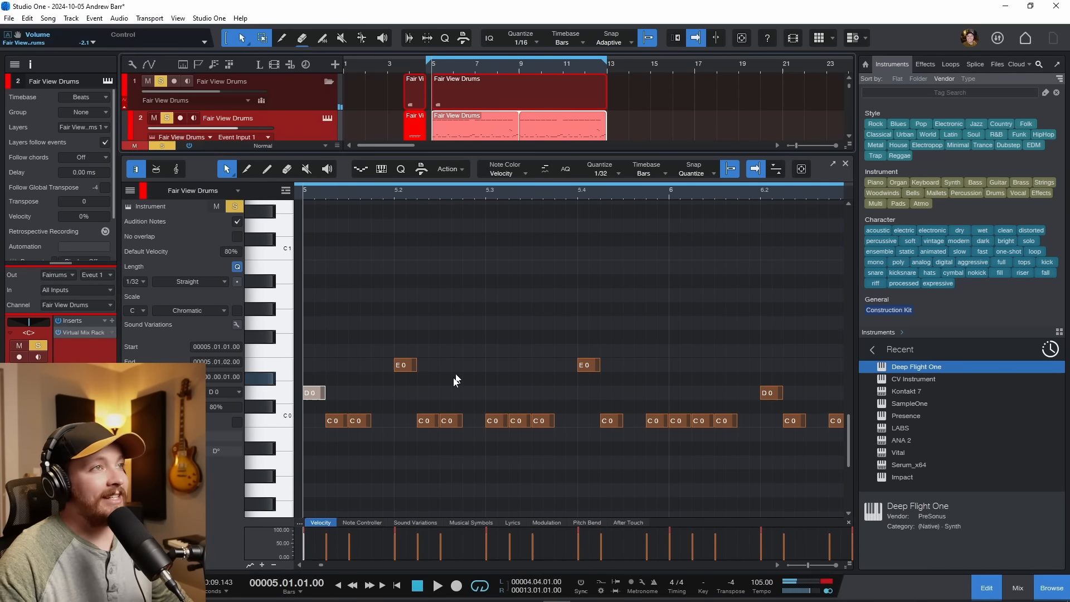
key("space")
scroll(444, 401, "down", 5)
scroll(446, 402, "right", 1)
scroll(448, 407, "right", 1)
key("space")
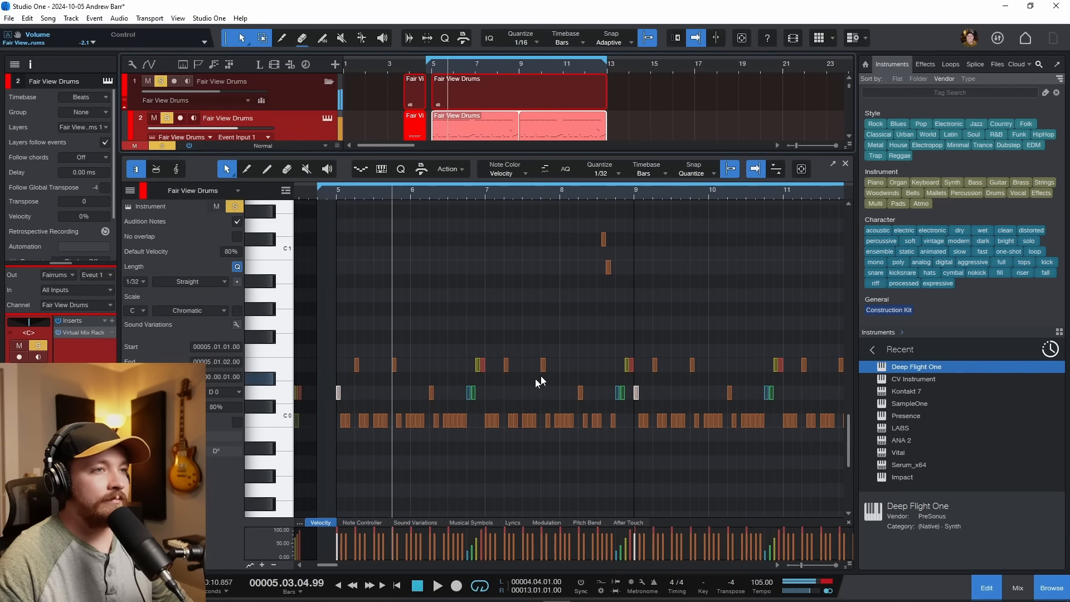
left_click(633, 193)
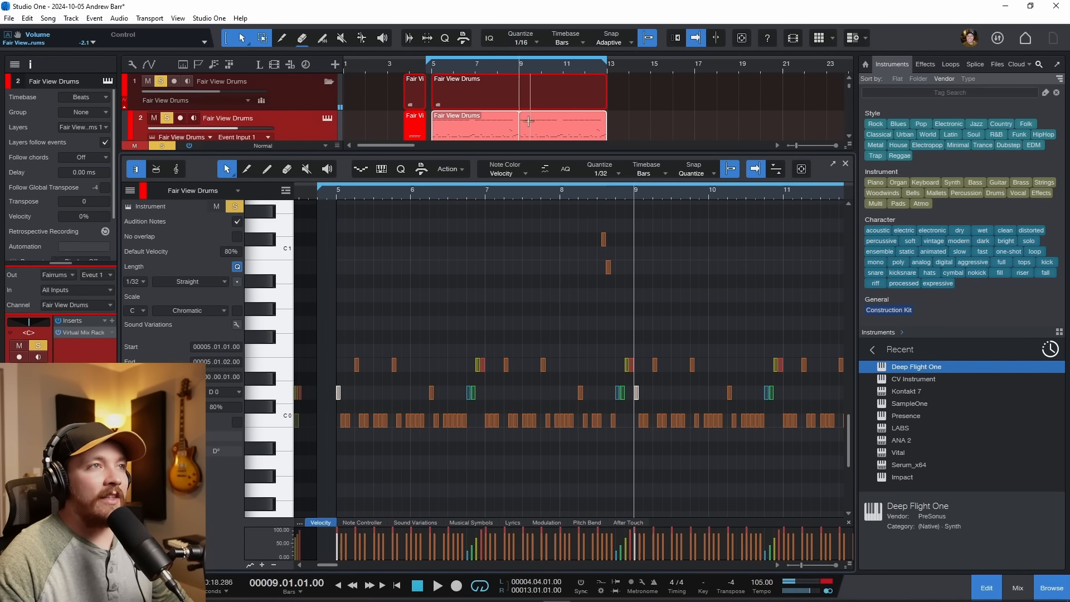
key("space")
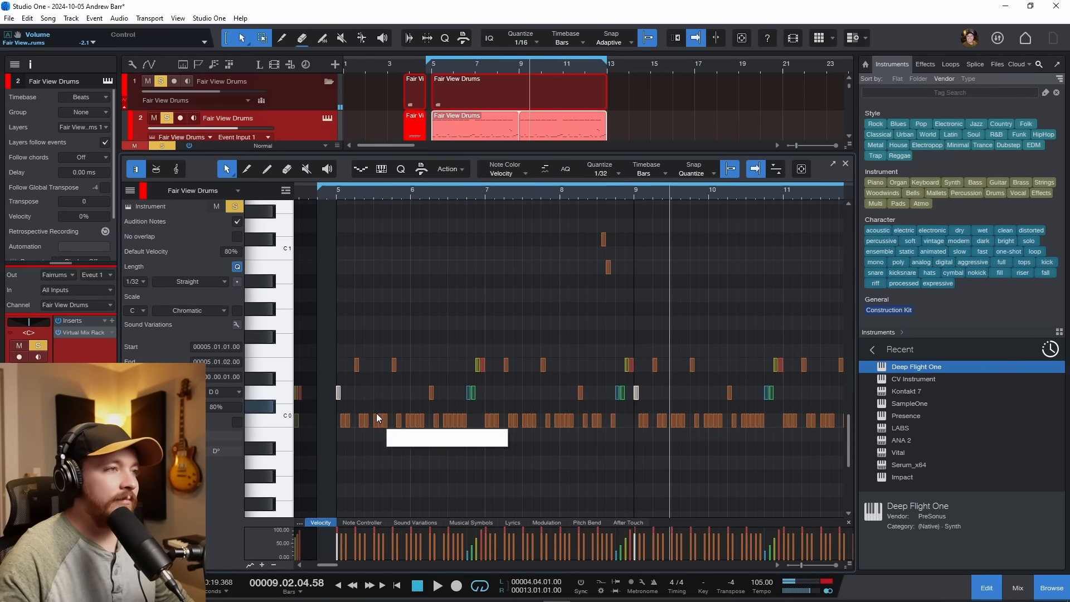
Replace the D 0 note at the start of bar 5 with a C 0 note on the beat.
left_click(339, 421, "ctrl")
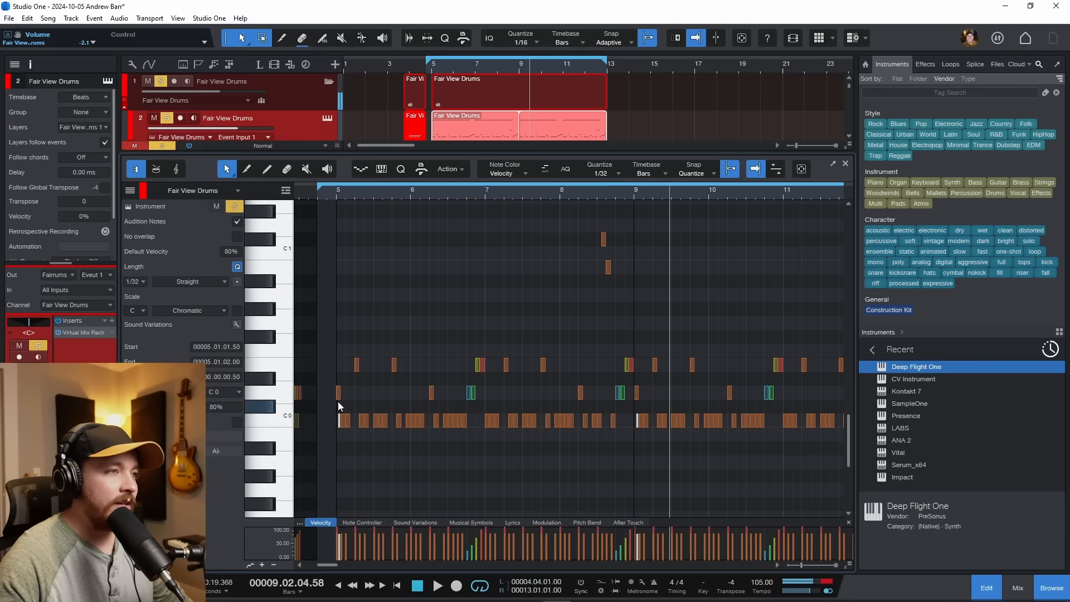
scroll(337, 415, "up", 4)
left_click_drag(363, 421, 357, 421)
scroll(355, 363, "down", 2)
Replay the drum pattern with its C 0 opening note from bar 5 and from the repeat at bar 9.
key("space")
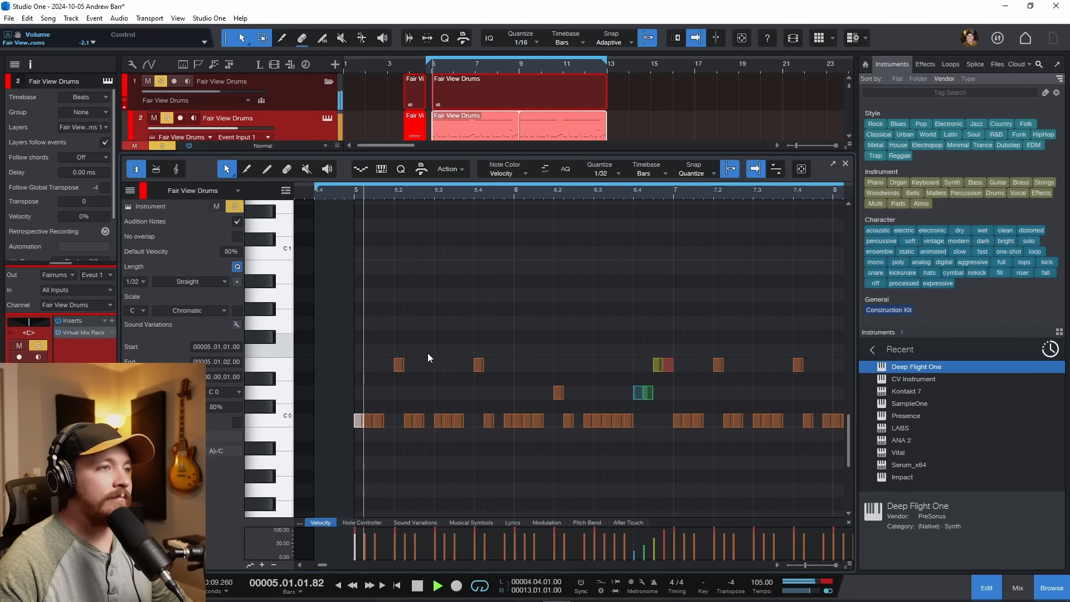
scroll(429, 351, "down", 2)
key("space")
left_click(761, 191)
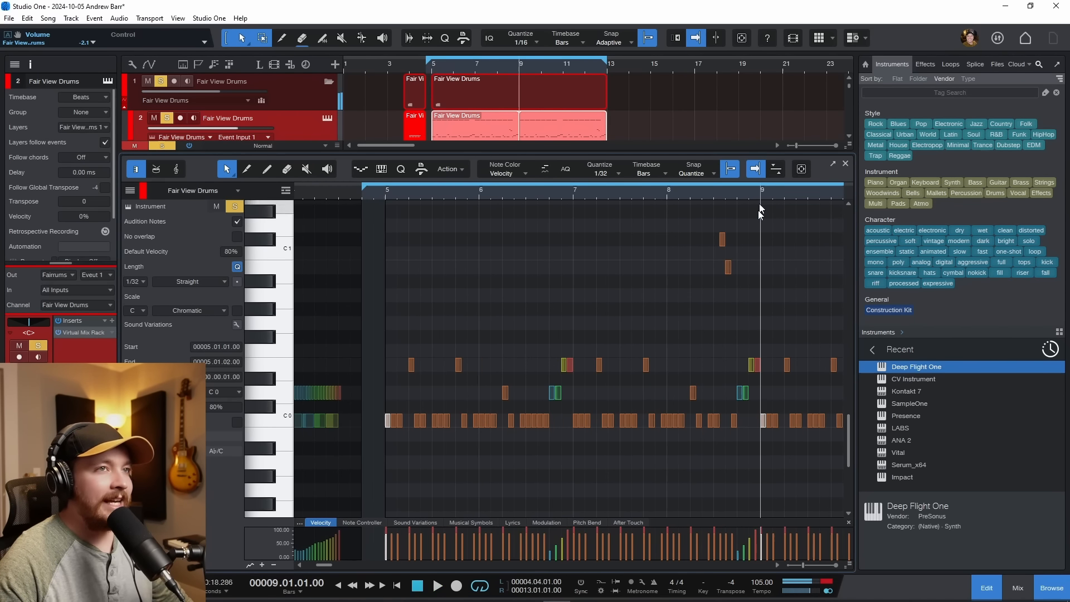
scroll(592, 321, "right", 2)
key("space")
scroll(561, 337, "right", 3)
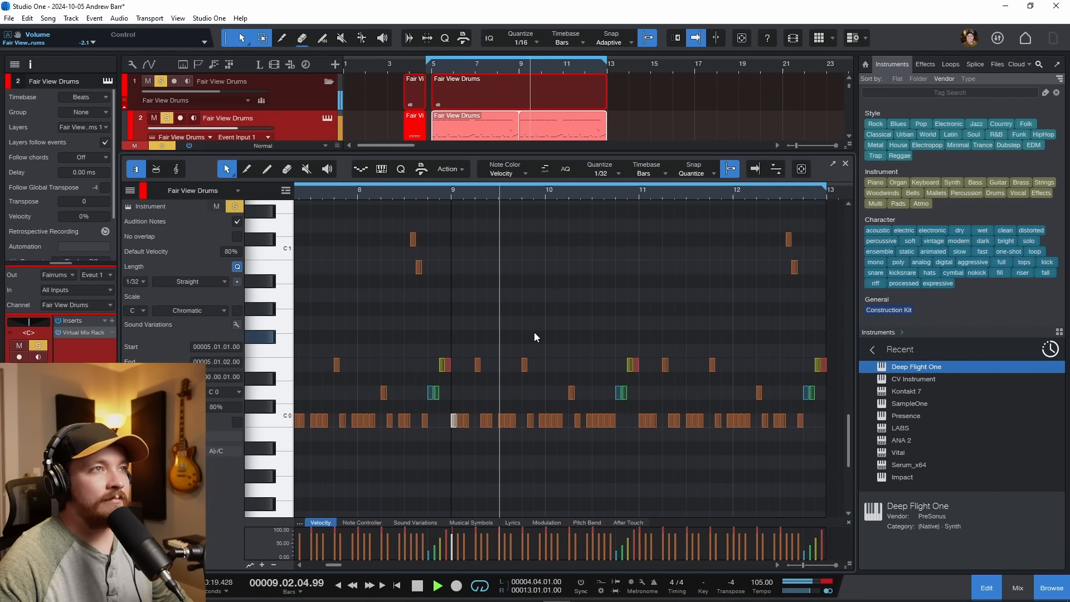
key("f")
key("space")
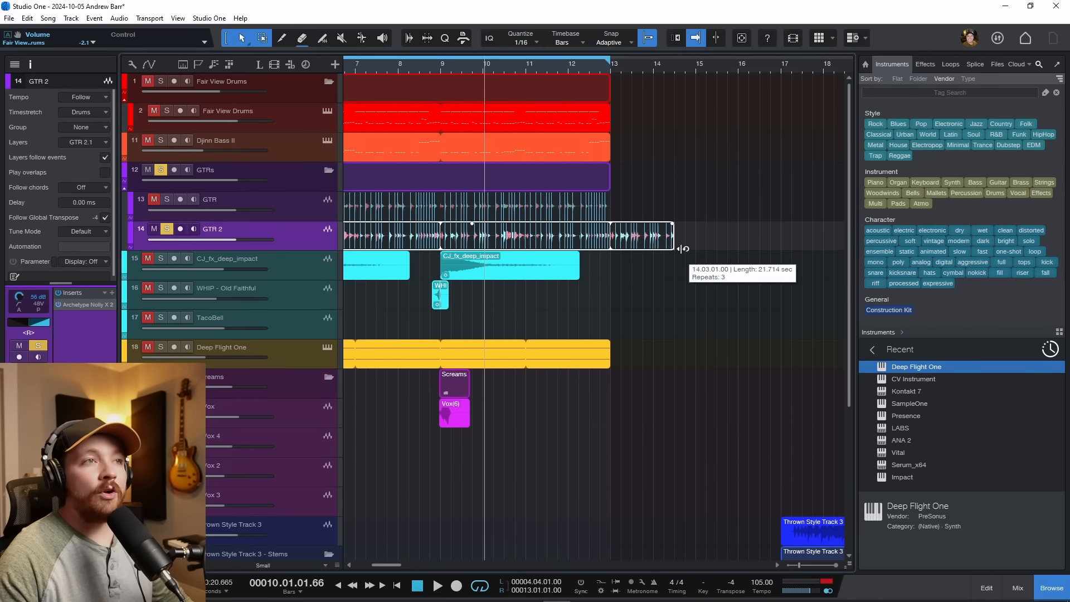
Shorten the looped GTR 2 event to end at bar 13 and select the looped Deep Flight One event.
left_click_drag(676, 249, 609, 250)
scroll(409, 316, "down", 3)
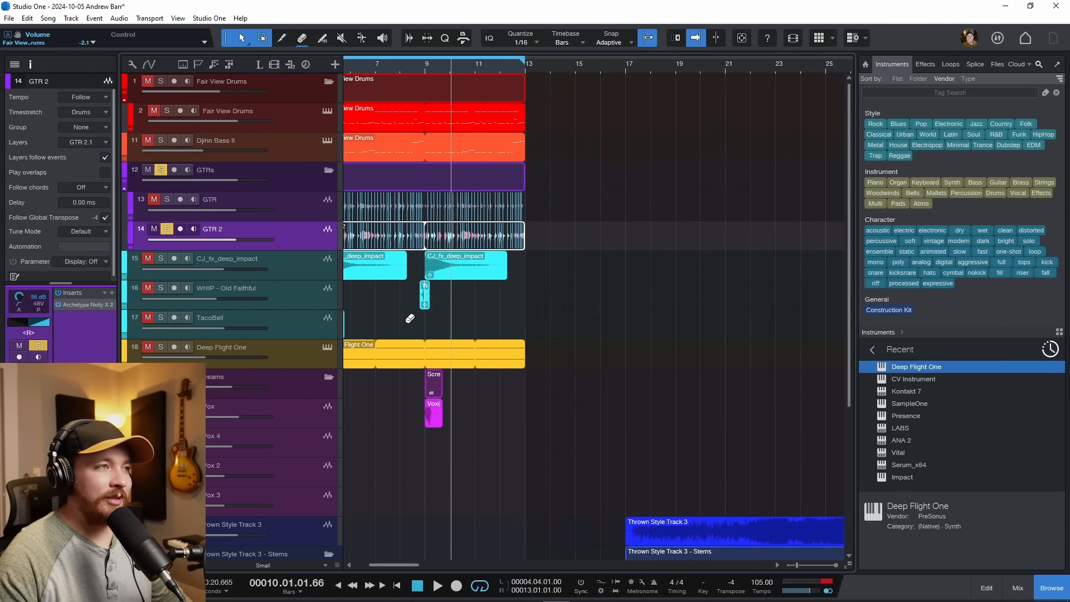
scroll(450, 323, "left", 2)
scroll(452, 323, "left", 1)
scroll(500, 340, "up", 2)
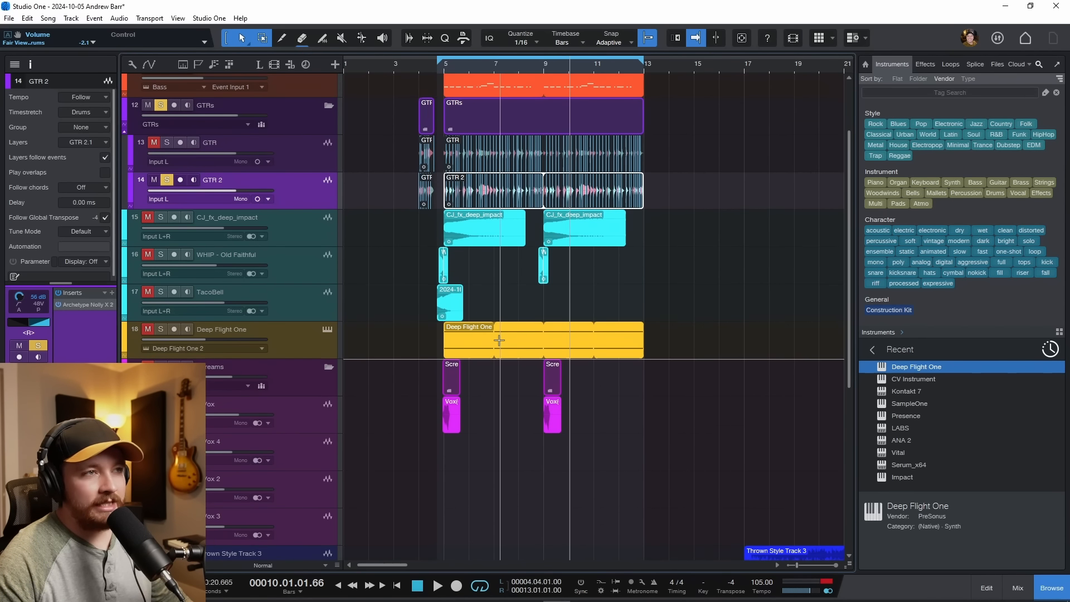
left_click(461, 352)
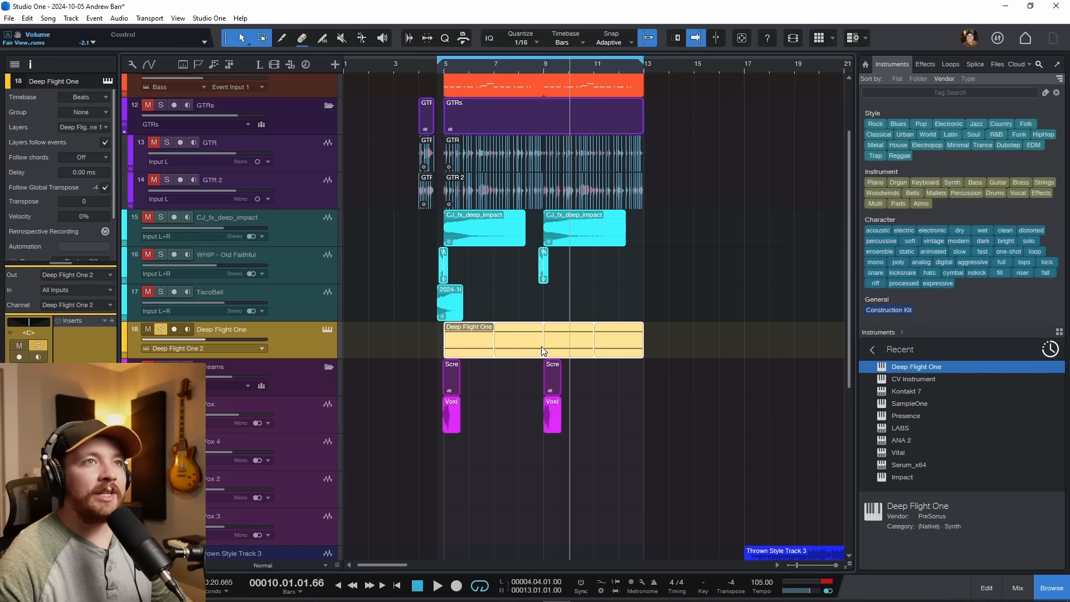
Show the Launcher beside the arrangement and switch all tracks' playback to the Launcher and back to the arrangement.
left_click(818, 38)
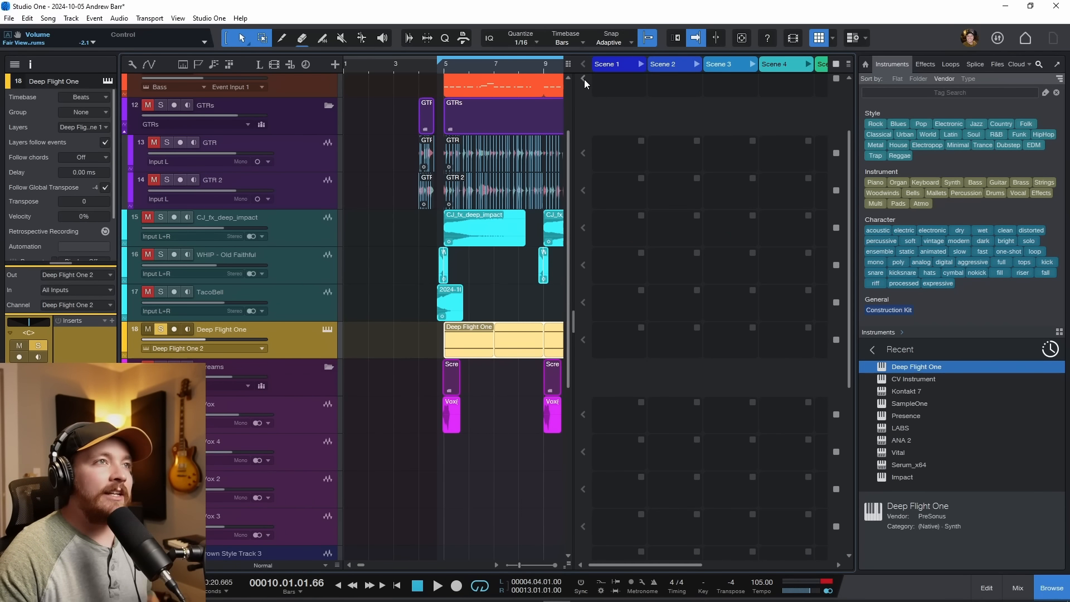
left_click(584, 64)
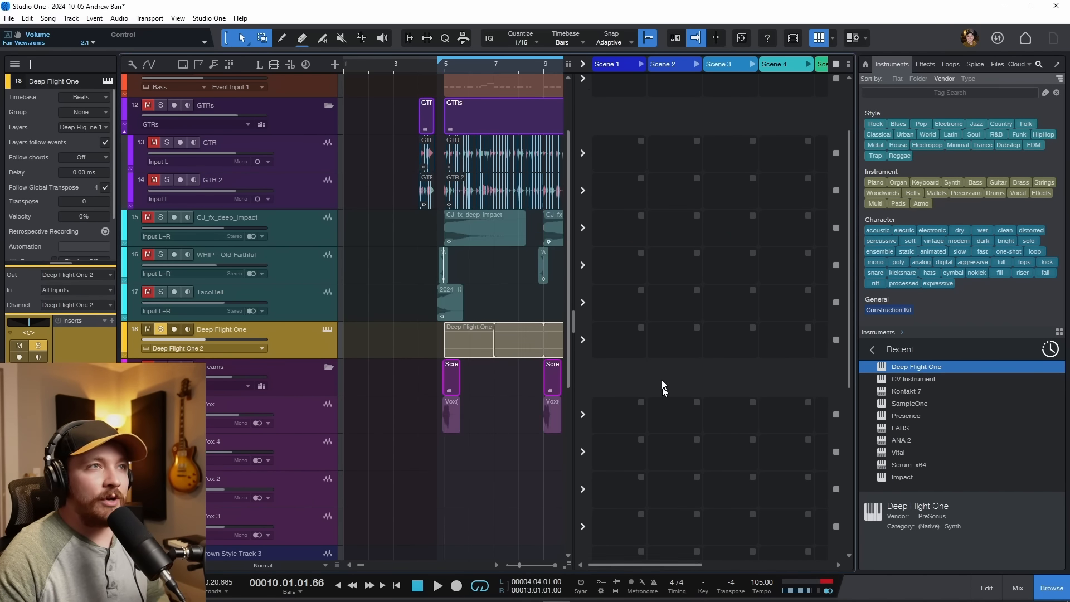
left_click(583, 66)
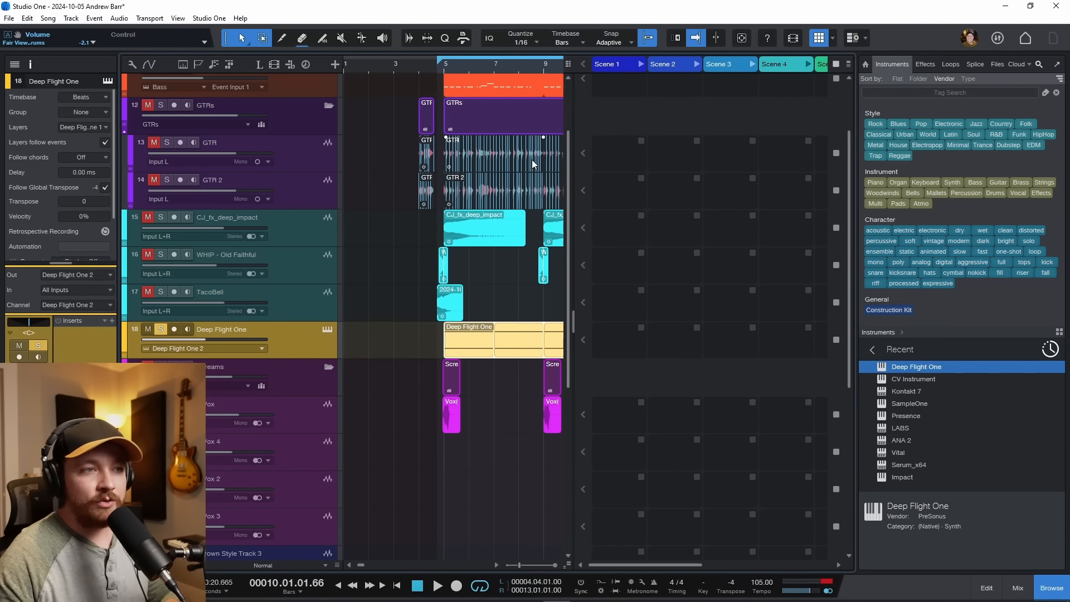